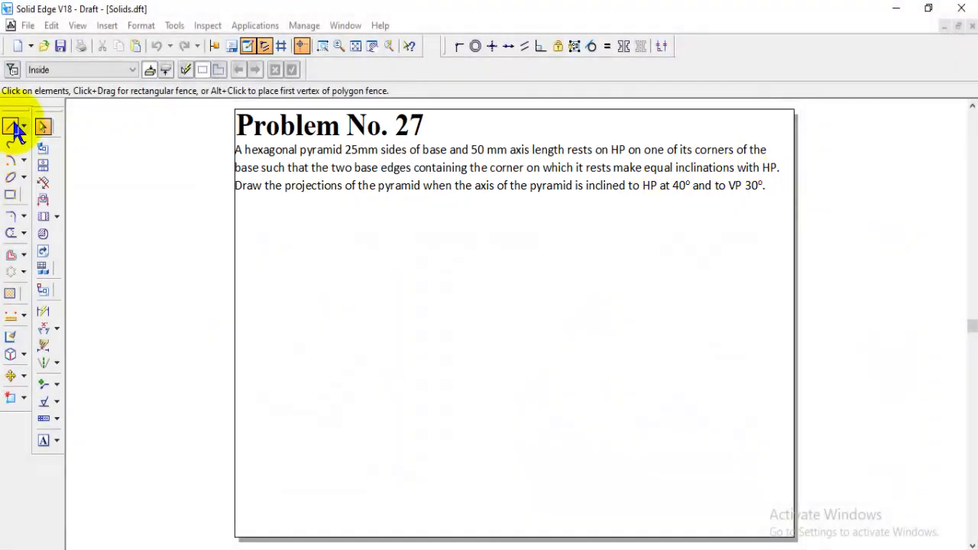
Step: Draw a horizontal reference line in the Normal line style across the middle of the sheet
left_click(14, 127)
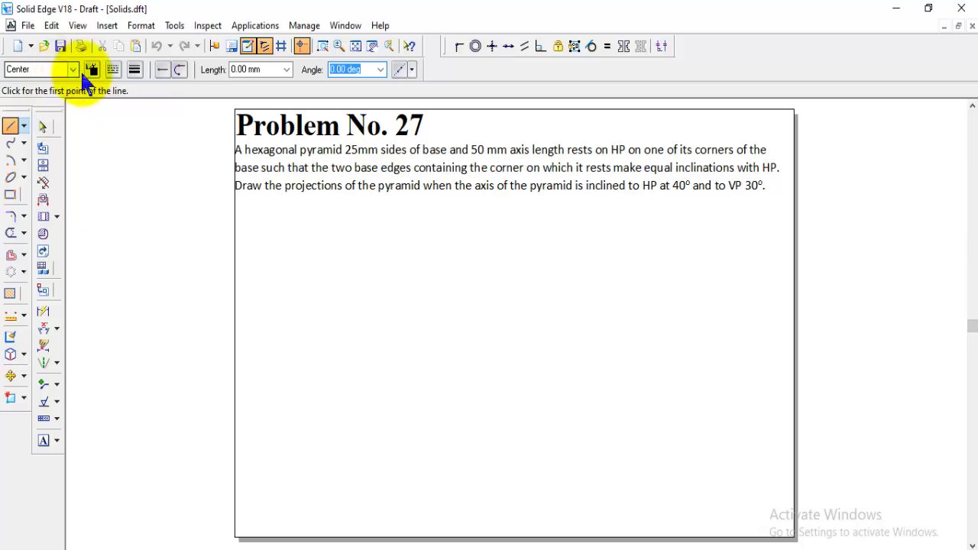
left_click(73, 70)
left_click(33, 145)
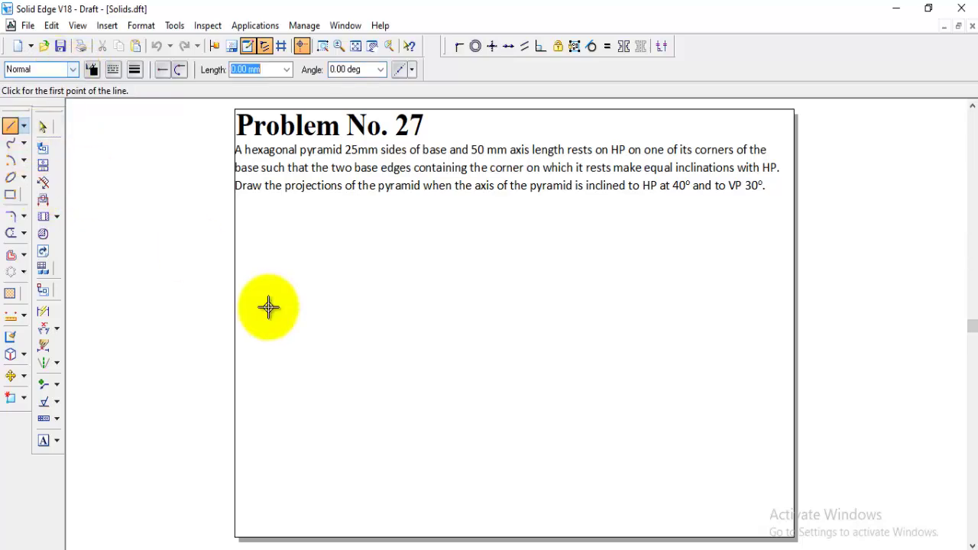
left_click(256, 348)
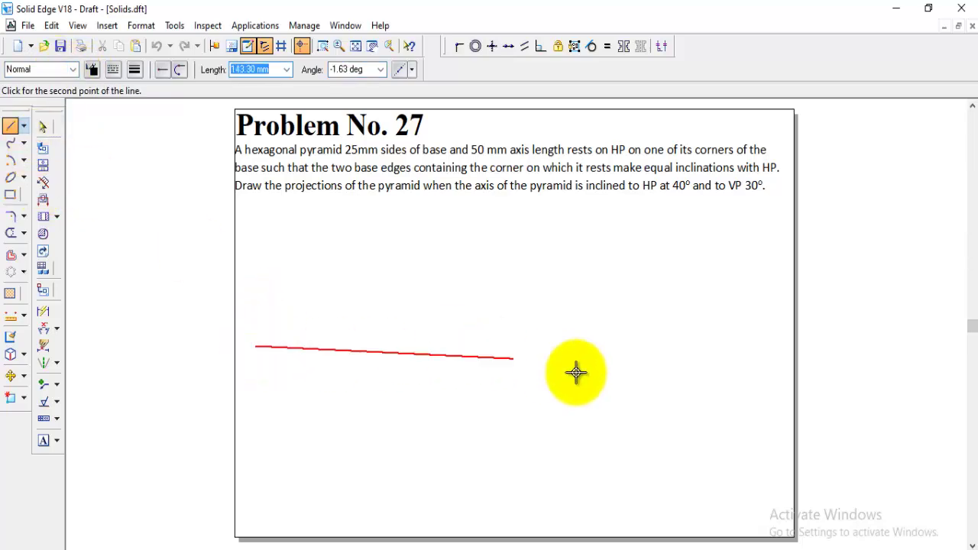
left_click(777, 345)
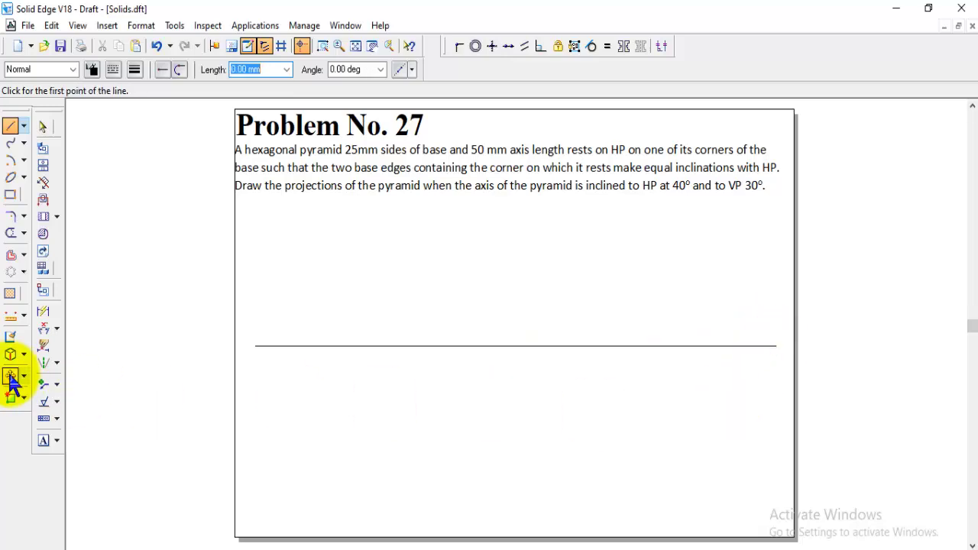
Step: Label the reference line's ends X and Y, and add VP above and HP below the line near X
left_click(44, 441)
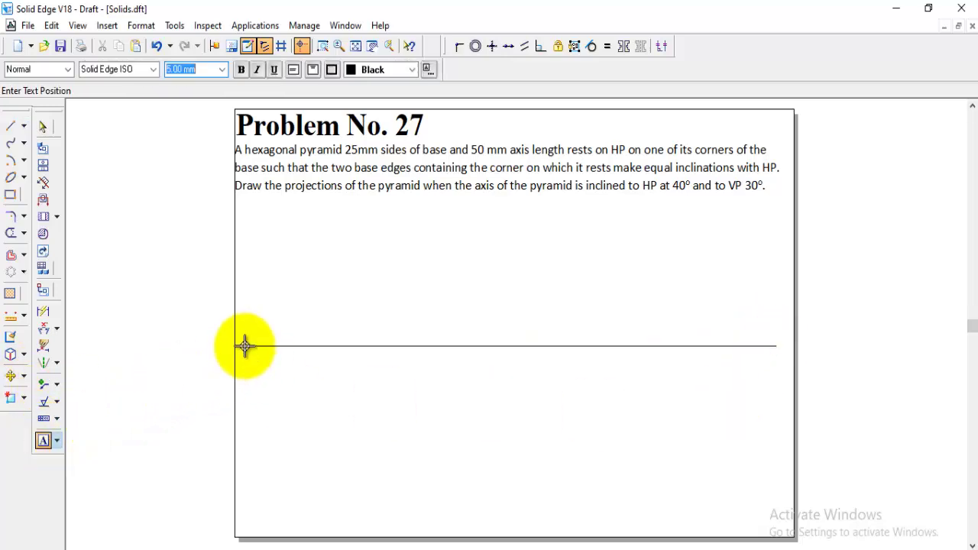
type("X")
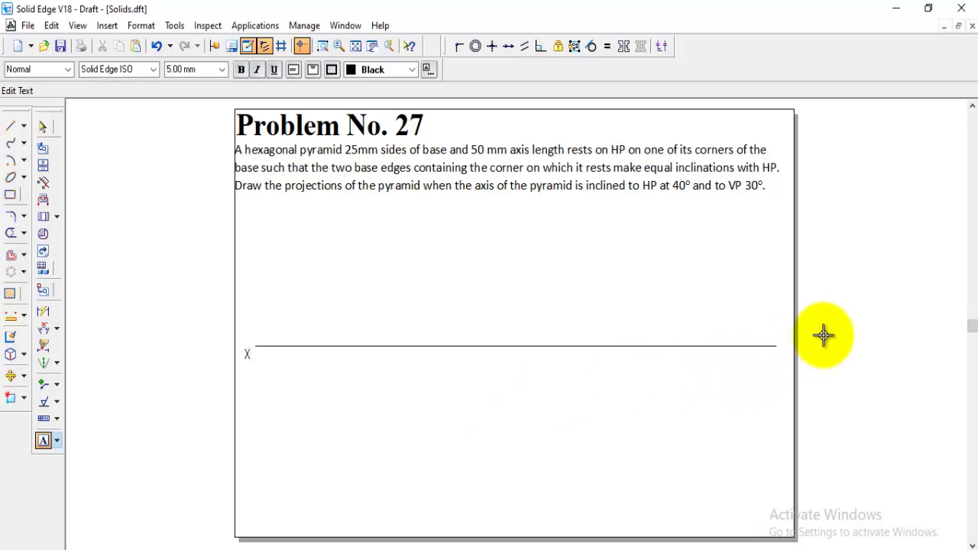
left_click(777, 353)
type("Y")
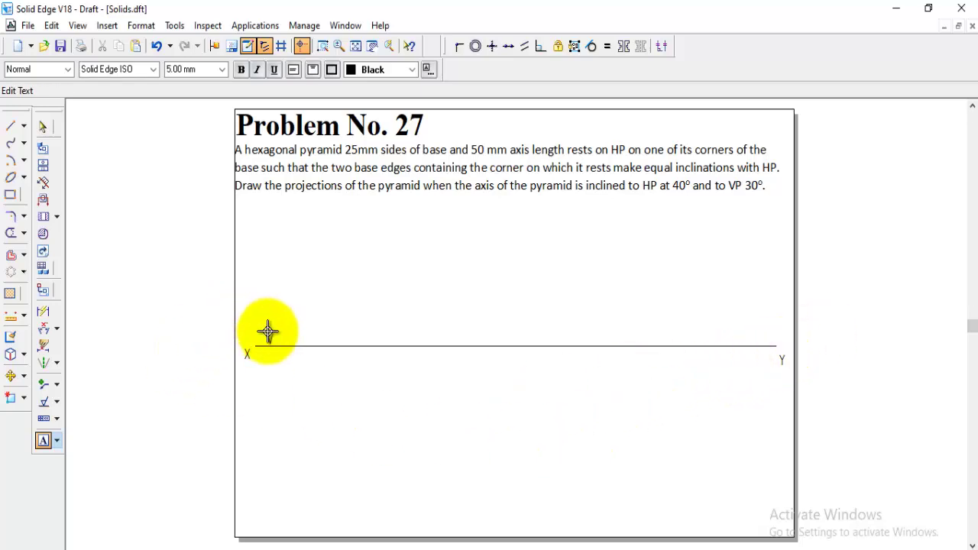
key("Escape")
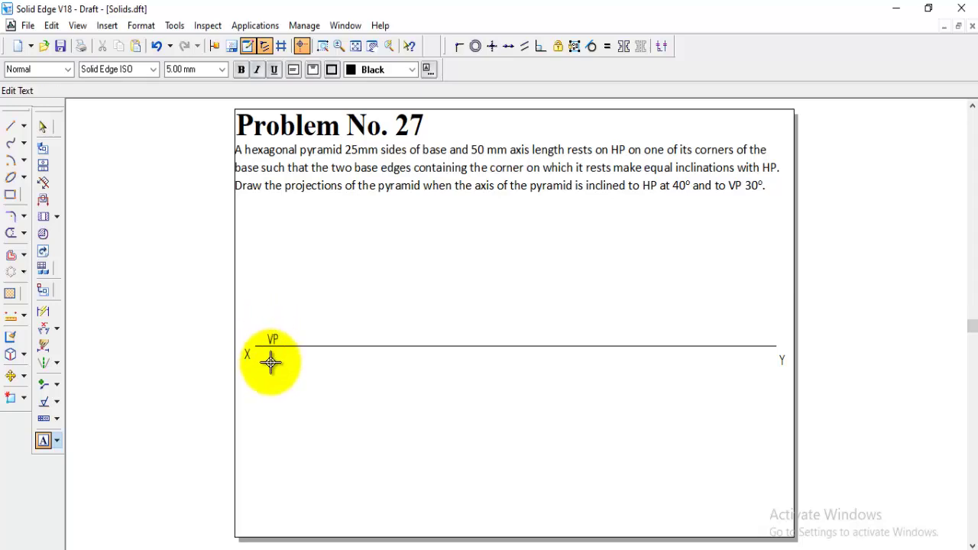
key("Escape")
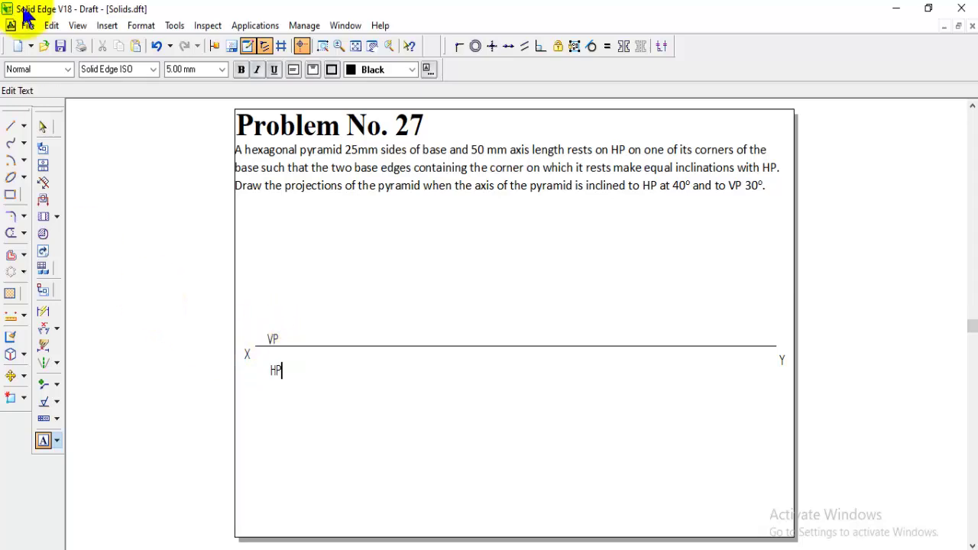
Step: Set the active line style to Visible for drawing the pyramid's outlines
left_click(10, 125)
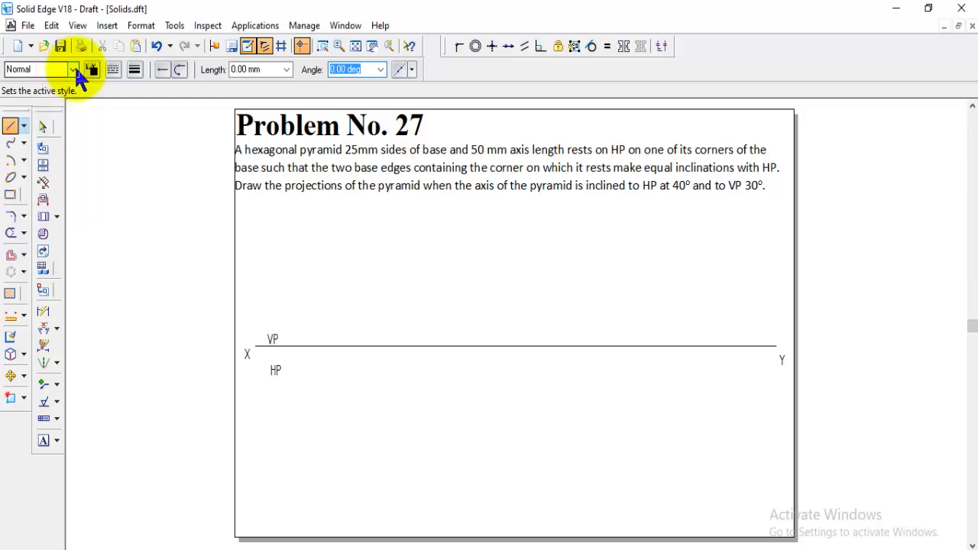
left_click(73, 70)
left_click(42, 174)
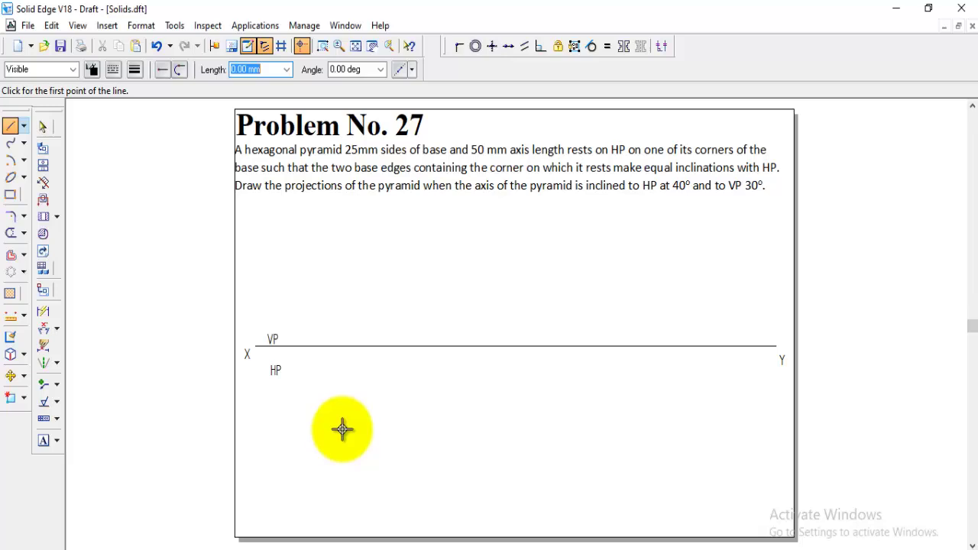
Step: Run the nSidePolygon.exe macro and place a six-sided polygon defined by a 25 mm flat length below the XY line
left_click(255, 25)
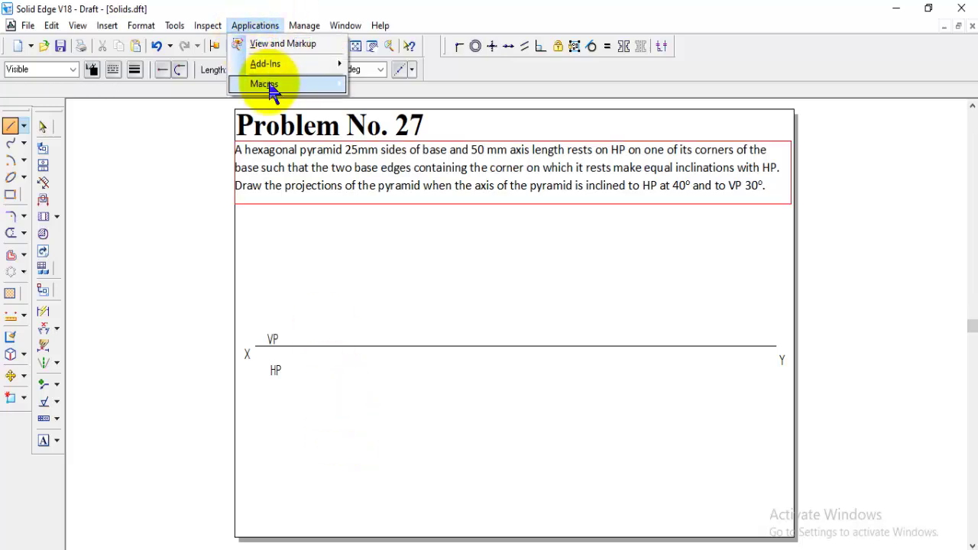
mouse_move(272, 90)
left_click(373, 84)
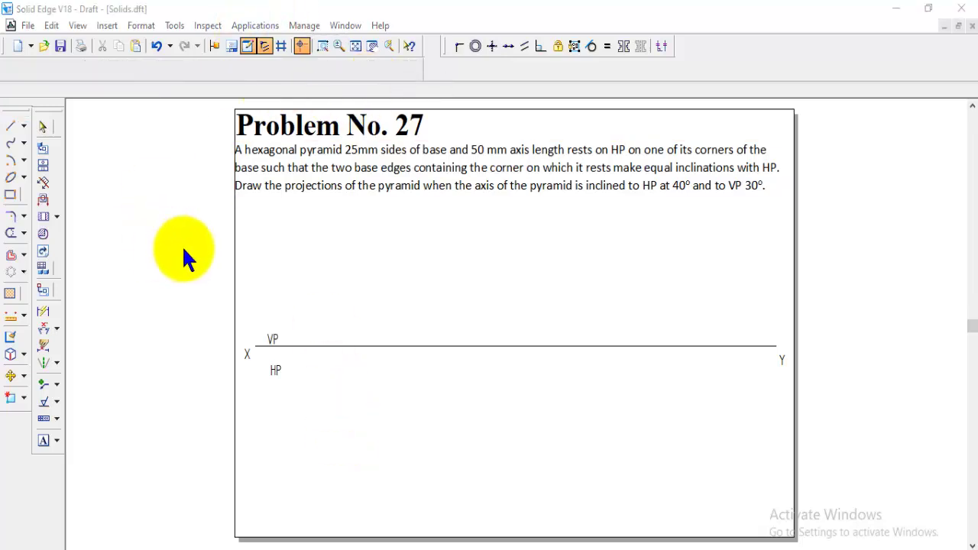
scroll(380, 275, "down", 1)
left_click(398, 299)
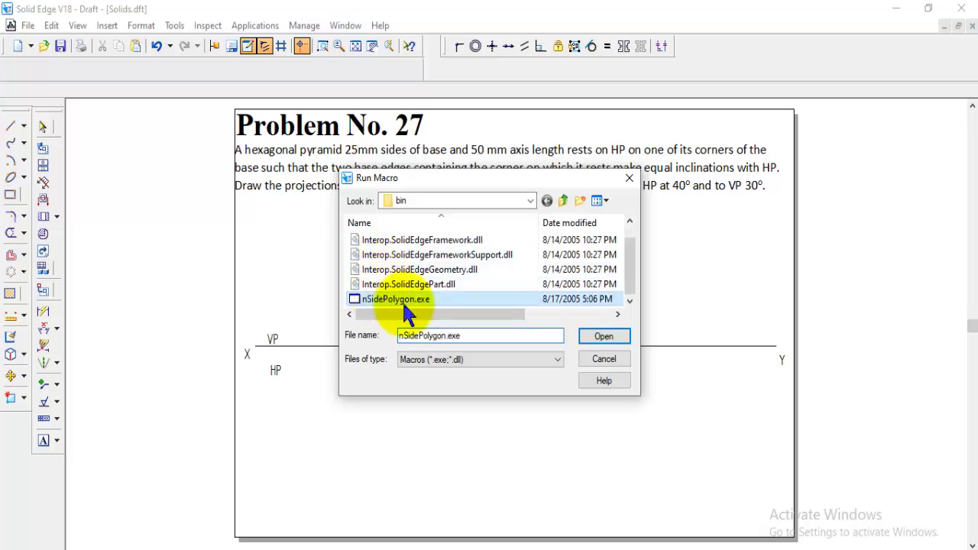
left_click(604, 336)
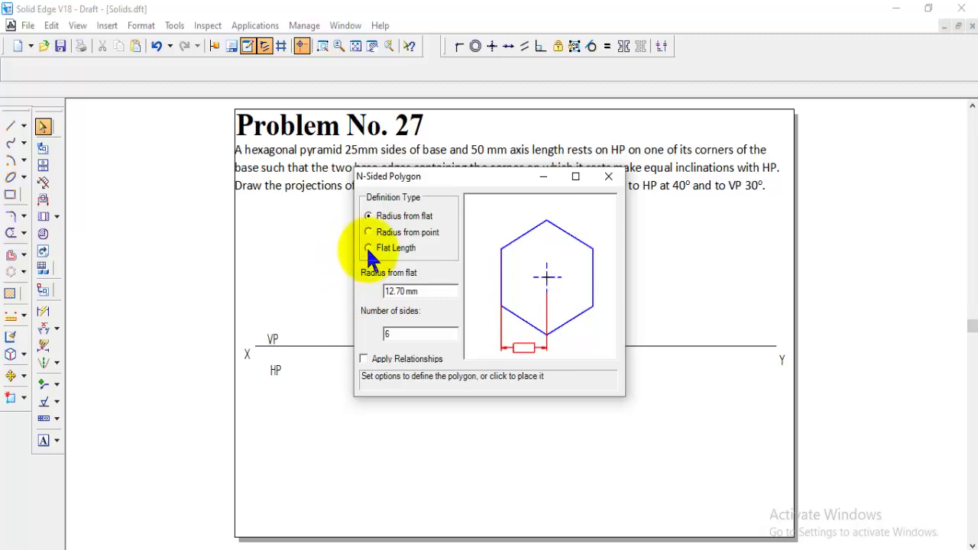
left_click(368, 248)
left_click_drag(437, 291, 351, 274)
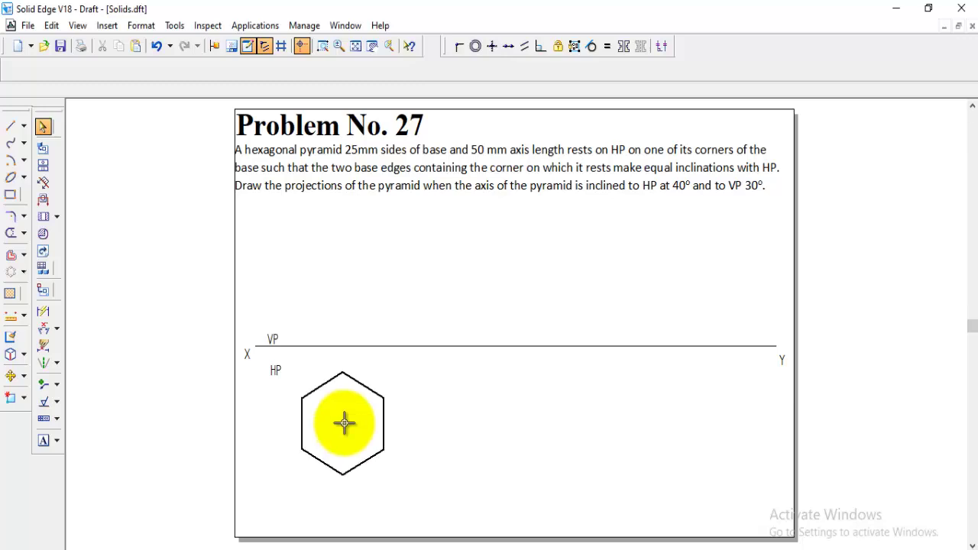
left_click(342, 424)
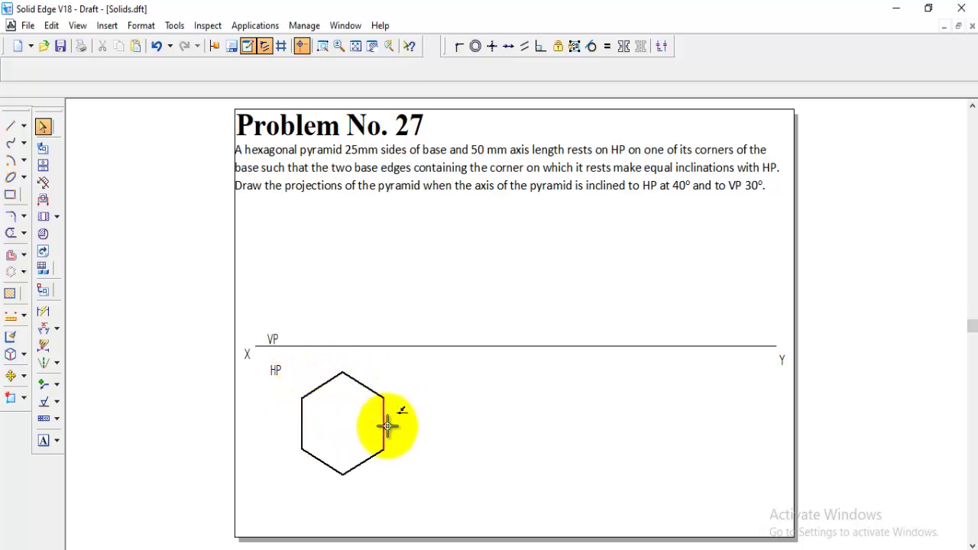
Step: Rotate the whole hexagon 30° about its upper-right corner so that two of its sides lie horizontal
left_click(24, 376)
left_click(69, 396)
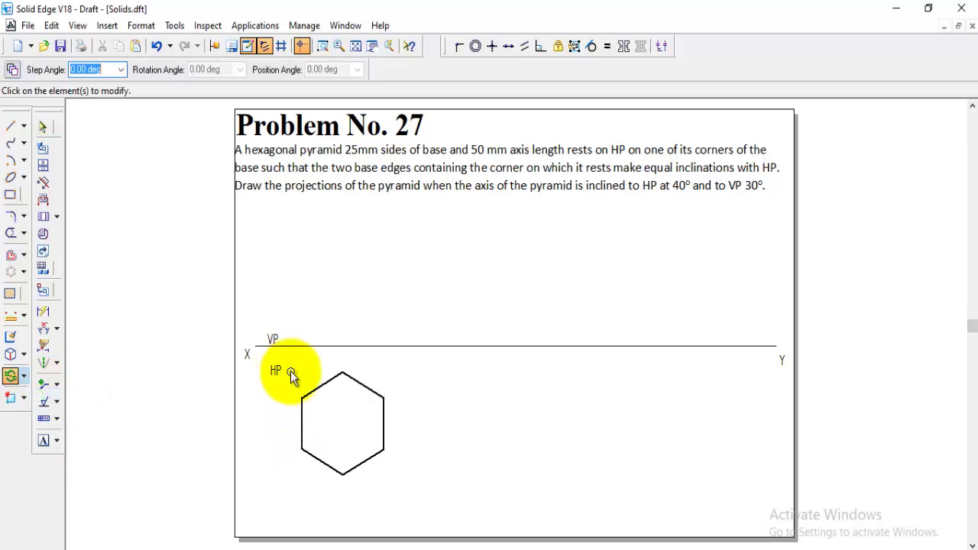
left_click_drag(294, 360, 430, 494)
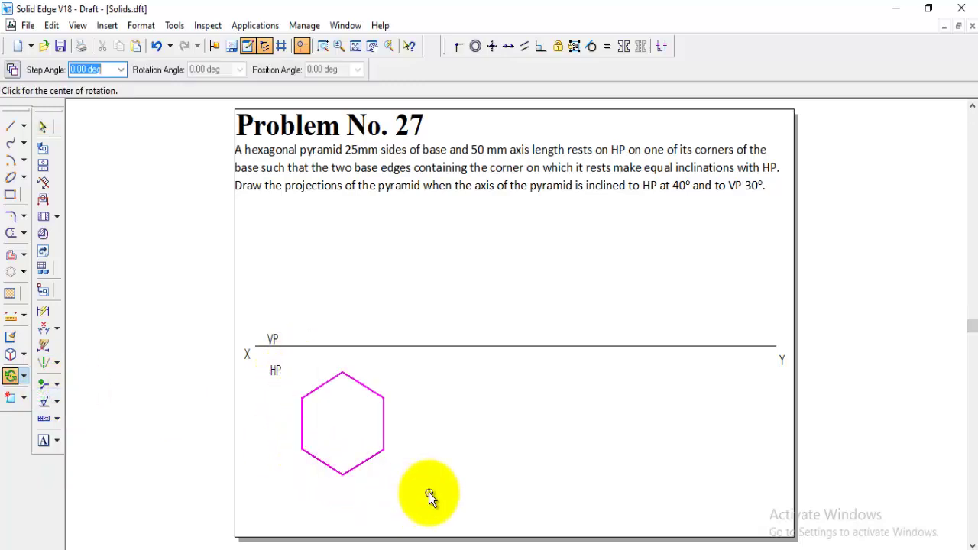
left_click(384, 397)
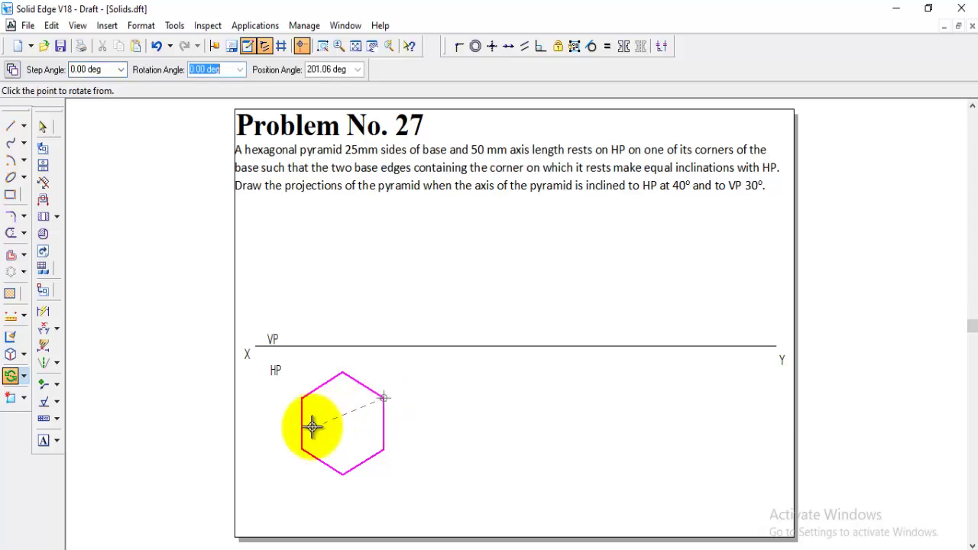
left_click(302, 451)
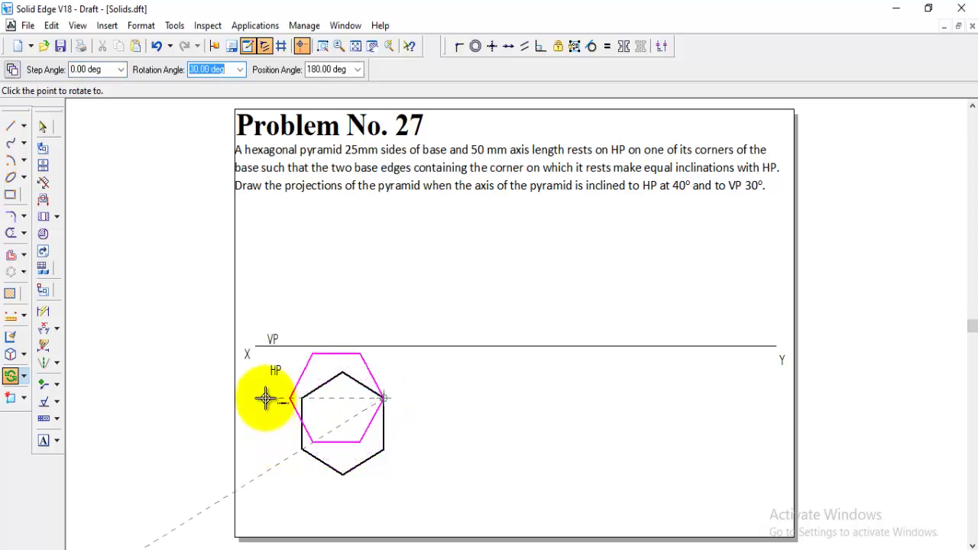
left_click(264, 400)
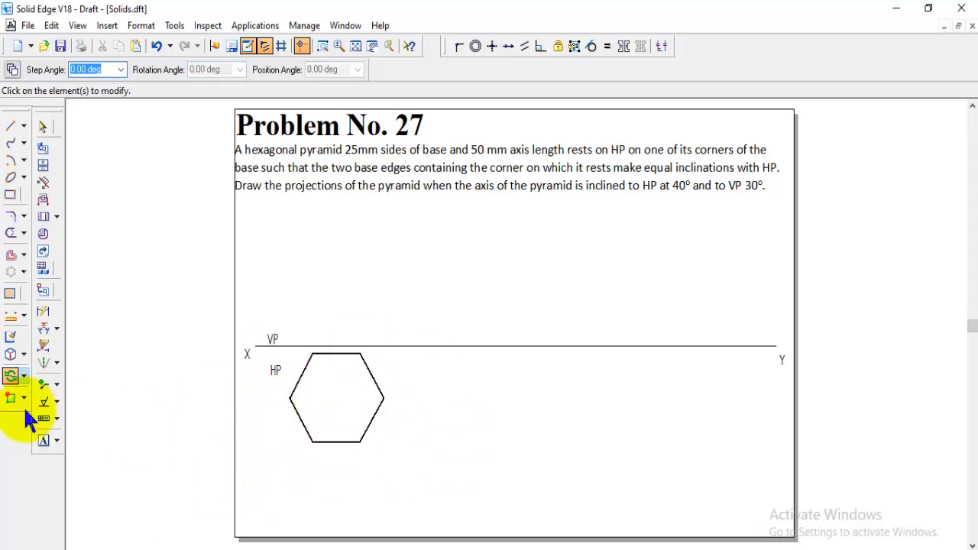
Step: Move the hexagon slightly downward, farther from the XY line
left_click(23, 376)
left_click(62, 378)
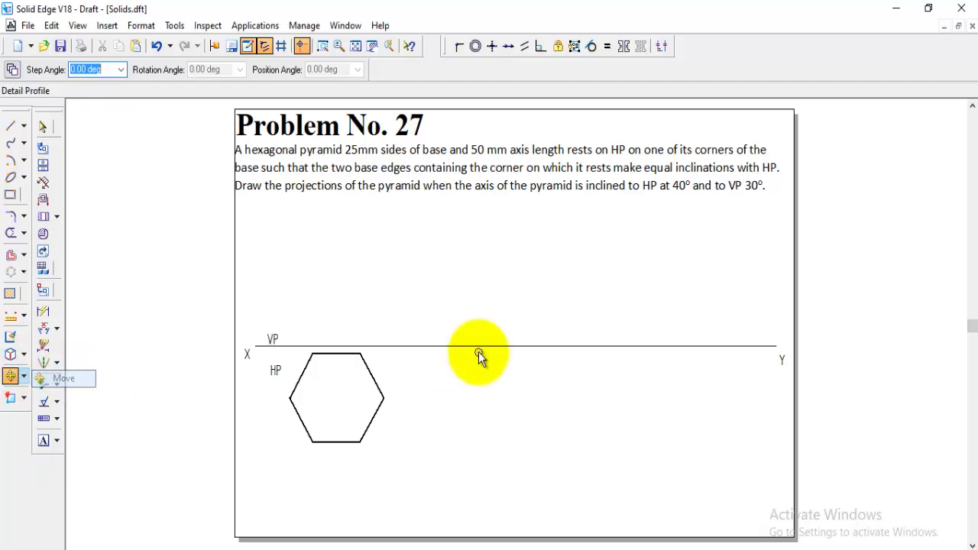
left_click_drag(422, 461, 280, 348)
left_click(324, 395)
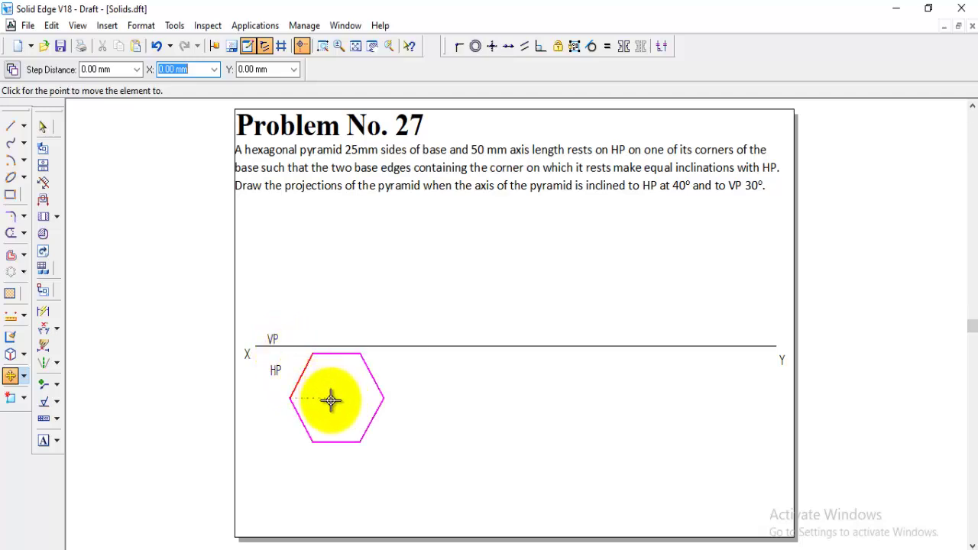
left_click(332, 415)
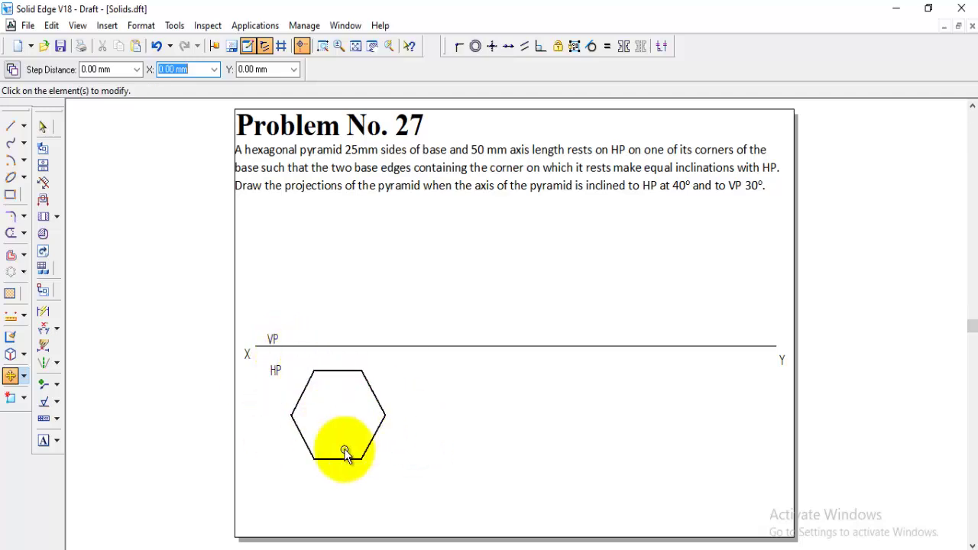
Step: Draw the three diagonals of the hexagon between opposite corners as the slant edges in the top view
left_click(10, 128)
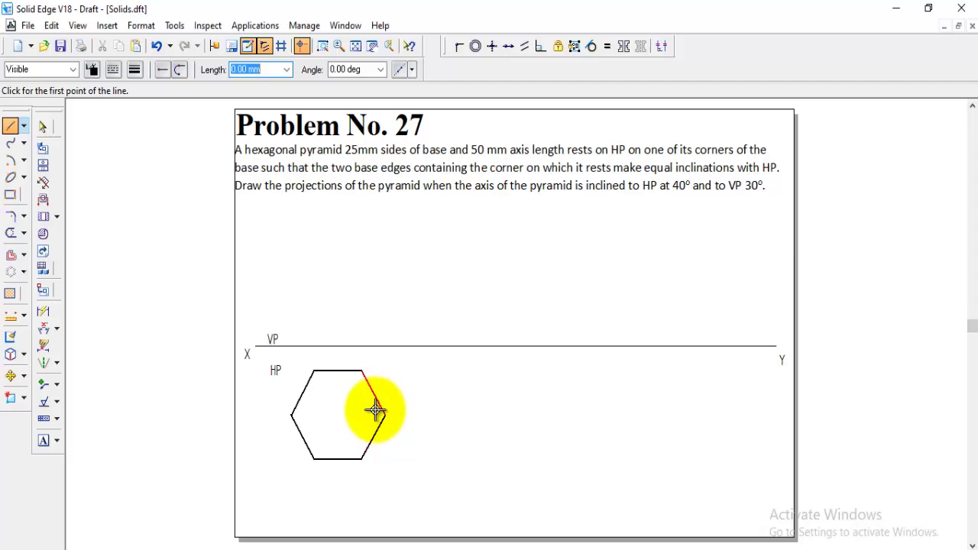
left_click(292, 416)
left_click(385, 415)
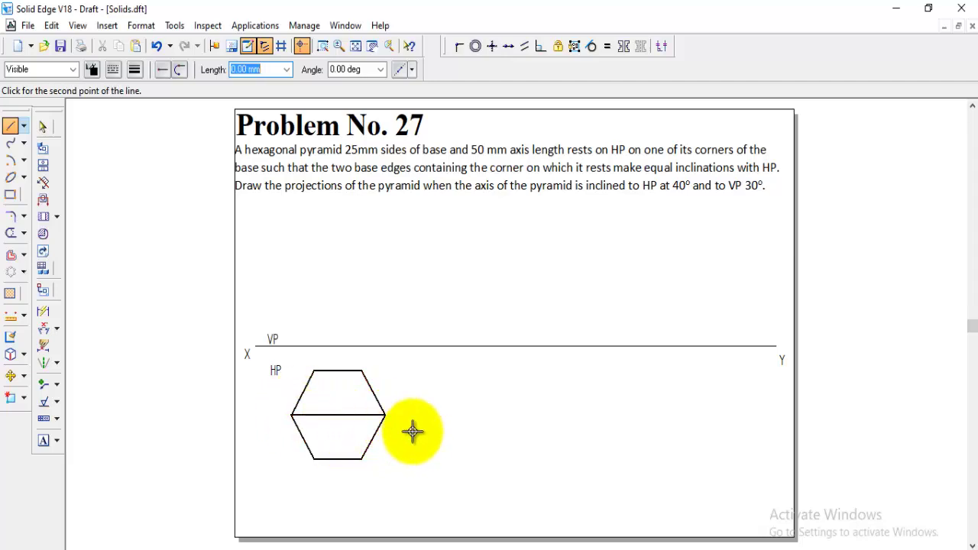
left_click(313, 370)
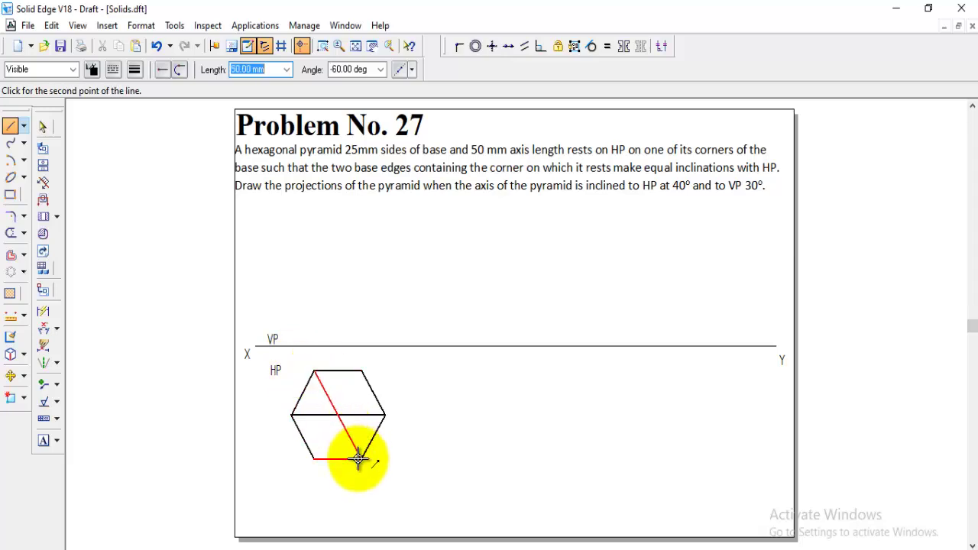
left_click(362, 459)
left_click(361, 370)
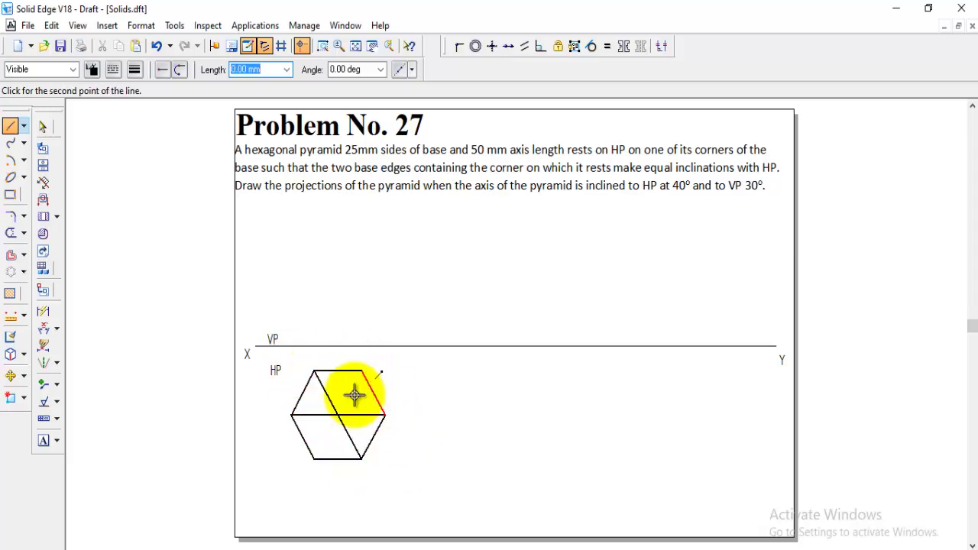
left_click(314, 458)
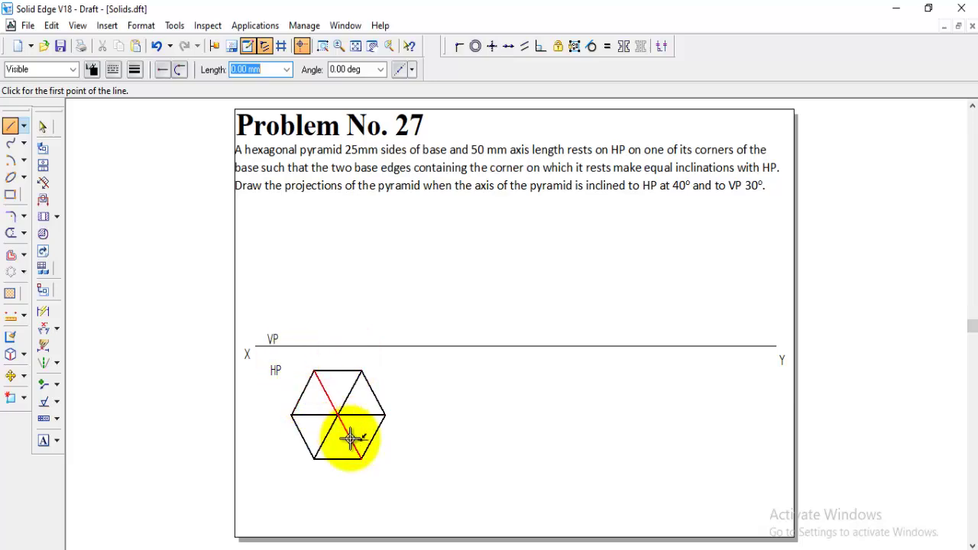
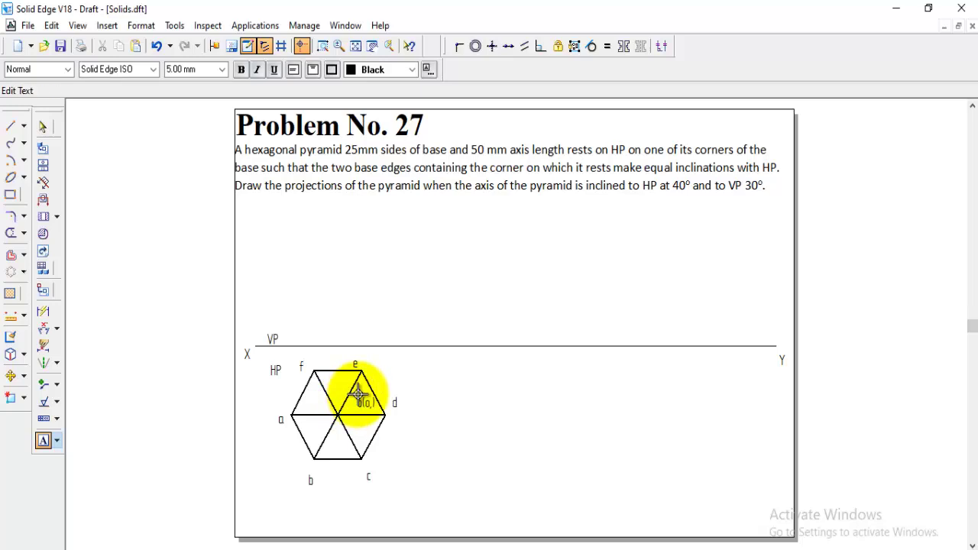
Step: Draw Normal-style vertical projectors from hexagon corners a, b, c and d up to the XY line
left_click(12, 127)
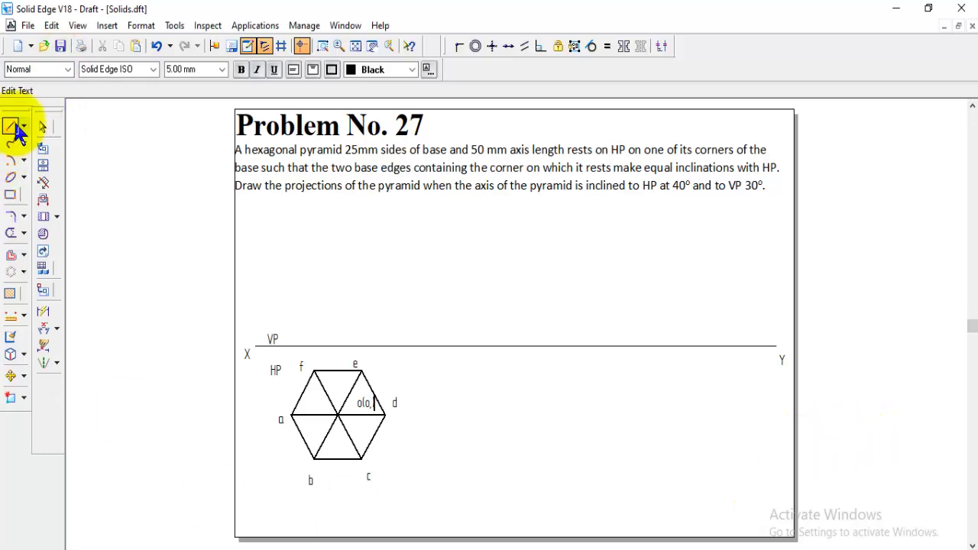
left_click(73, 70)
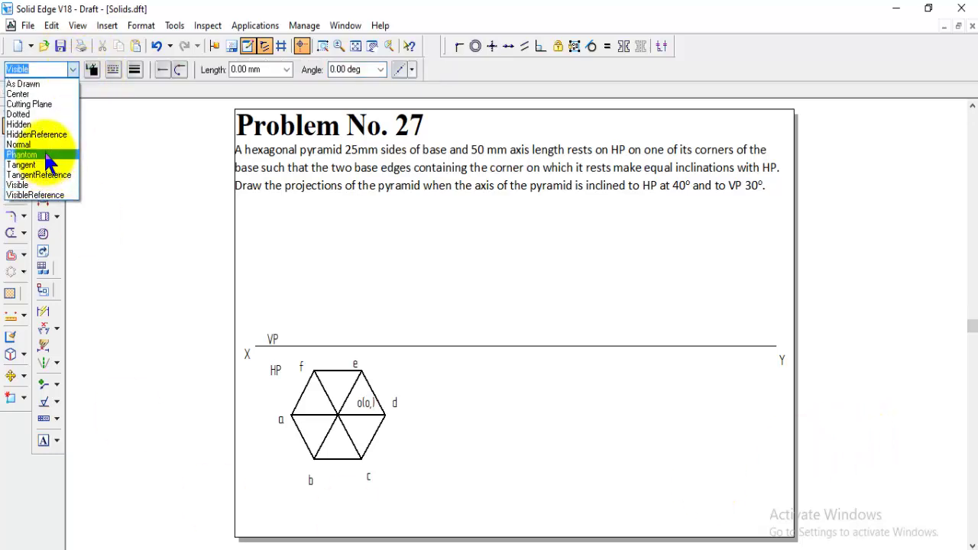
left_click(29, 144)
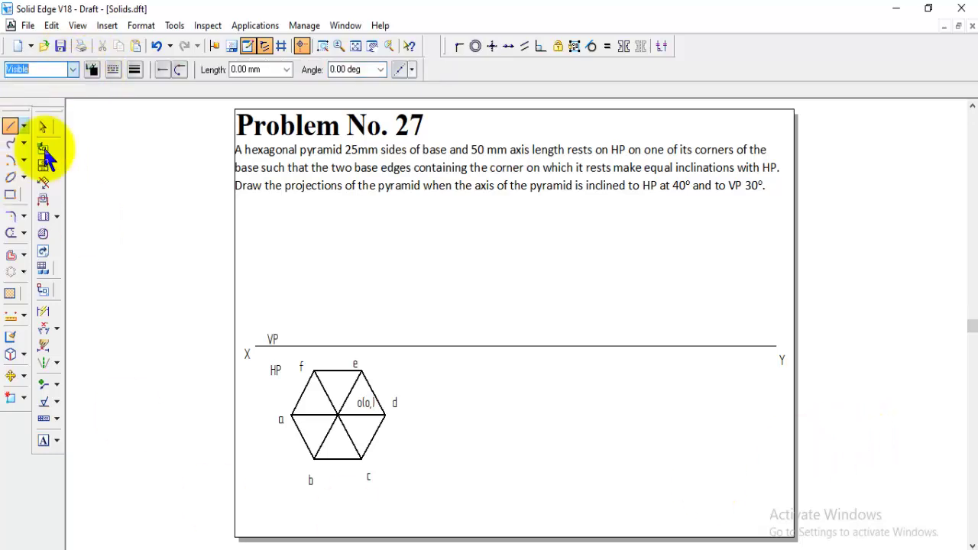
left_click(291, 415)
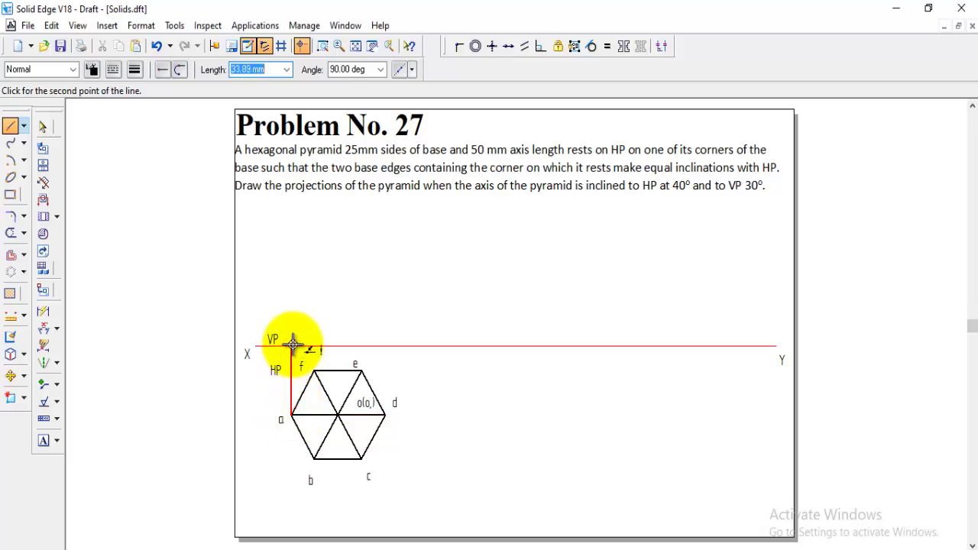
left_click(293, 346)
left_click(316, 457)
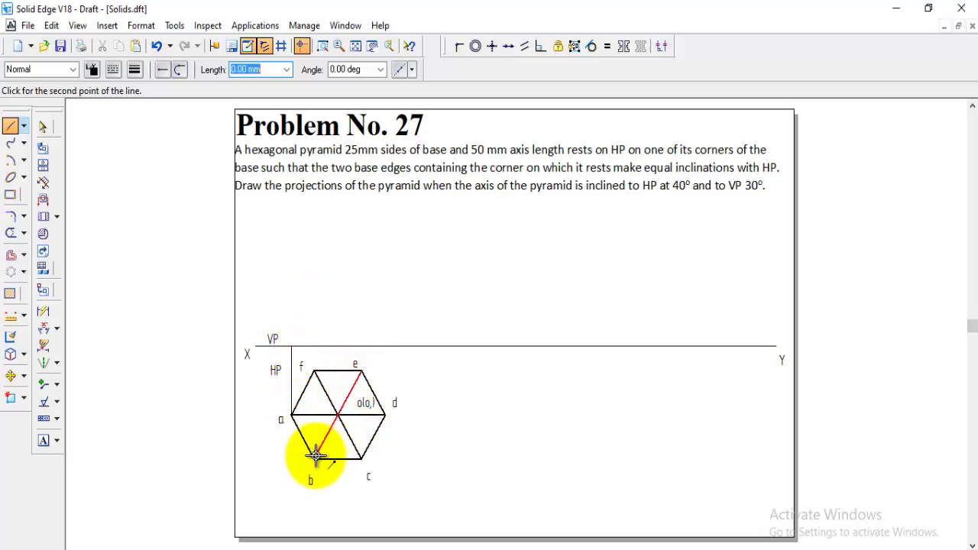
left_click(315, 345)
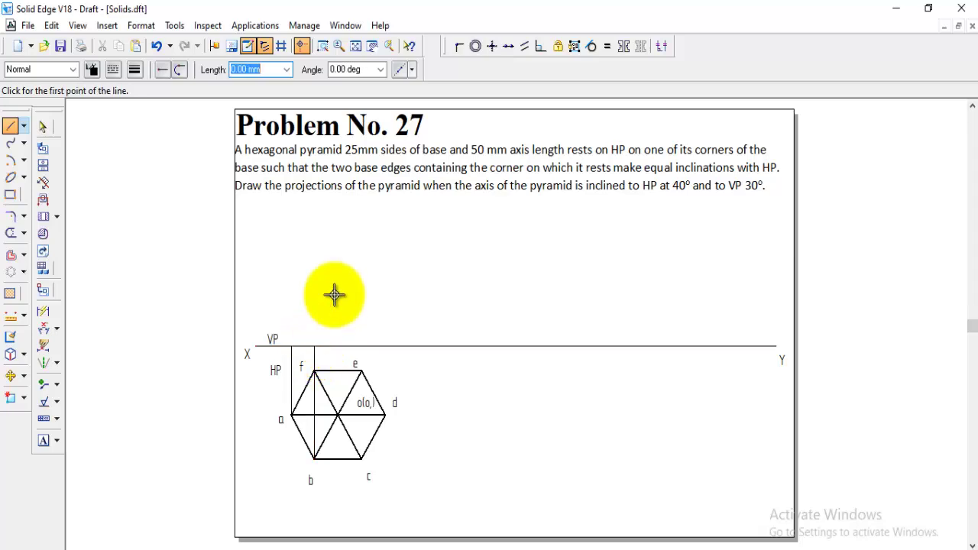
left_click(362, 459)
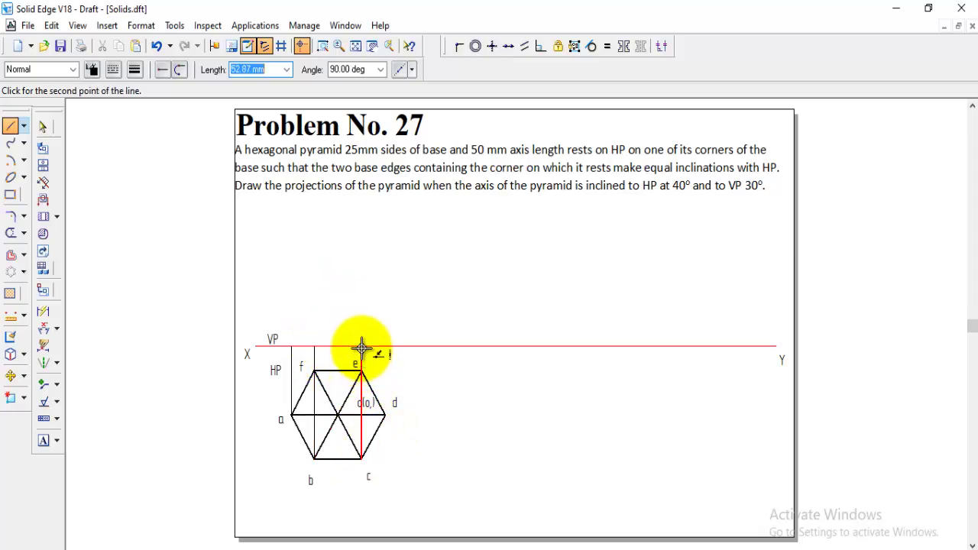
left_click(361, 346)
left_click(385, 415)
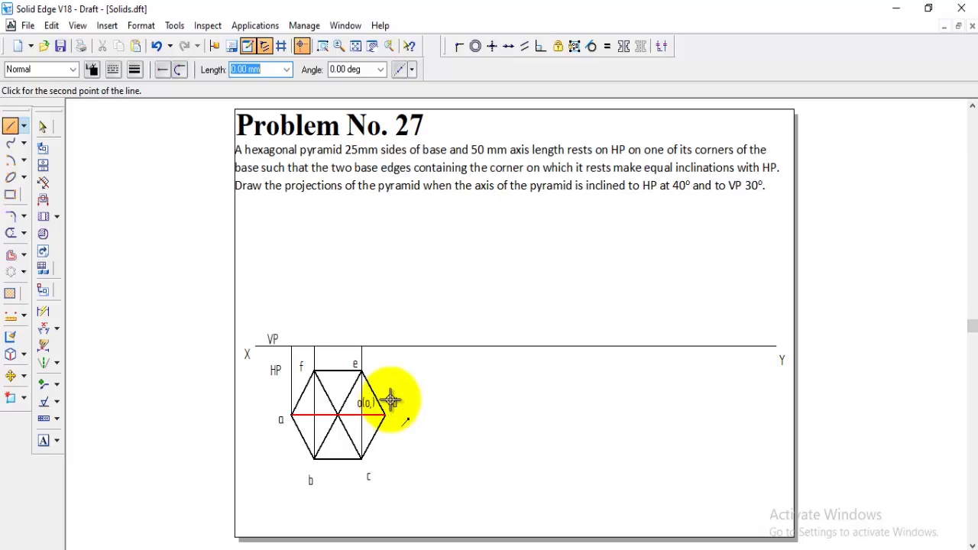
left_click(387, 346)
right_click(428, 371)
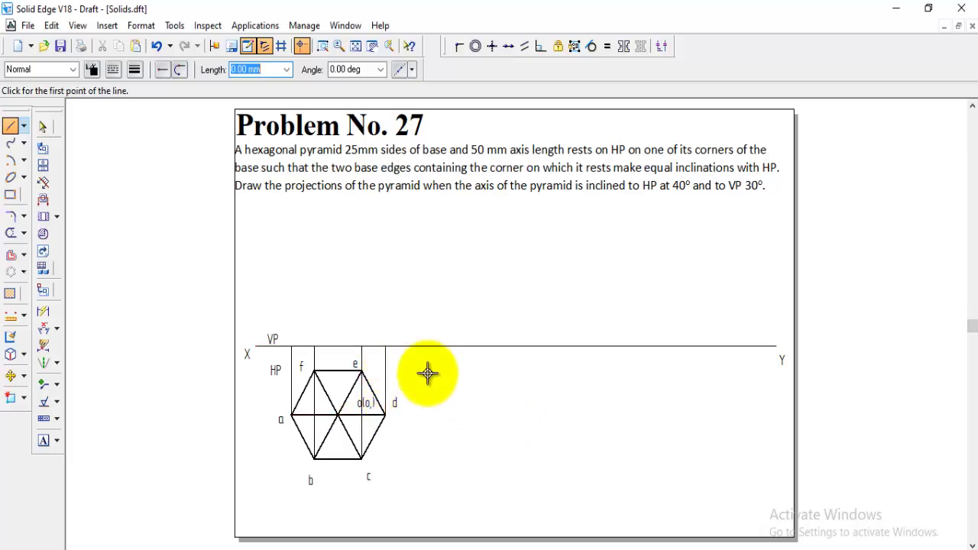
Step: Draw a vertical projector from the hexagon's centre up to the XY line
left_click(337, 415)
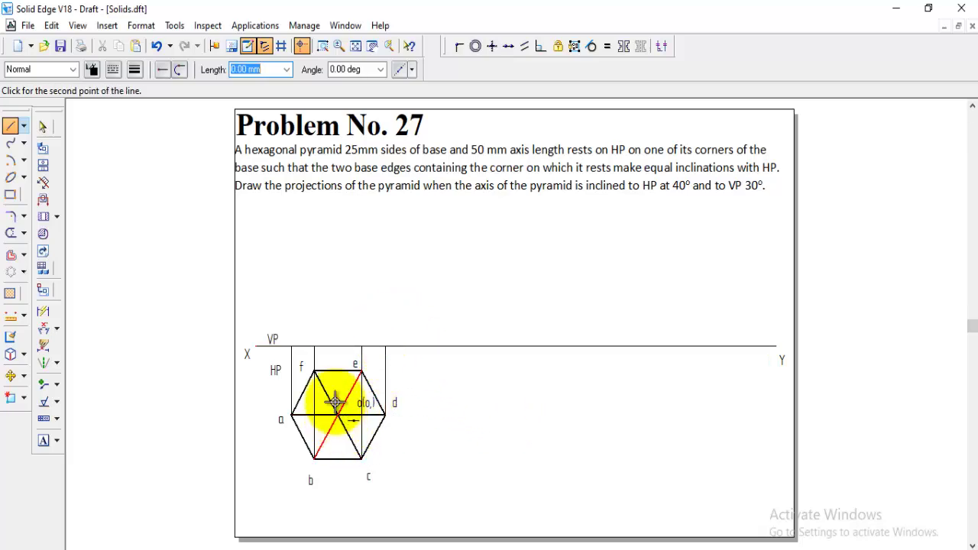
left_click(338, 346)
right_click(338, 294)
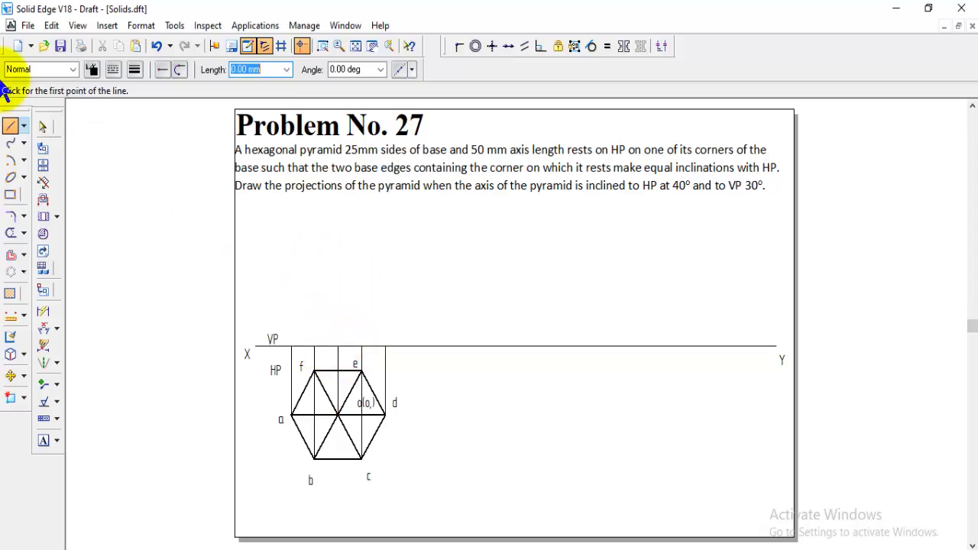
Step: Draw the pyramid's 50 mm vertical axis in Center line style, upward from the centre projector's foot on XY
left_click(74, 69)
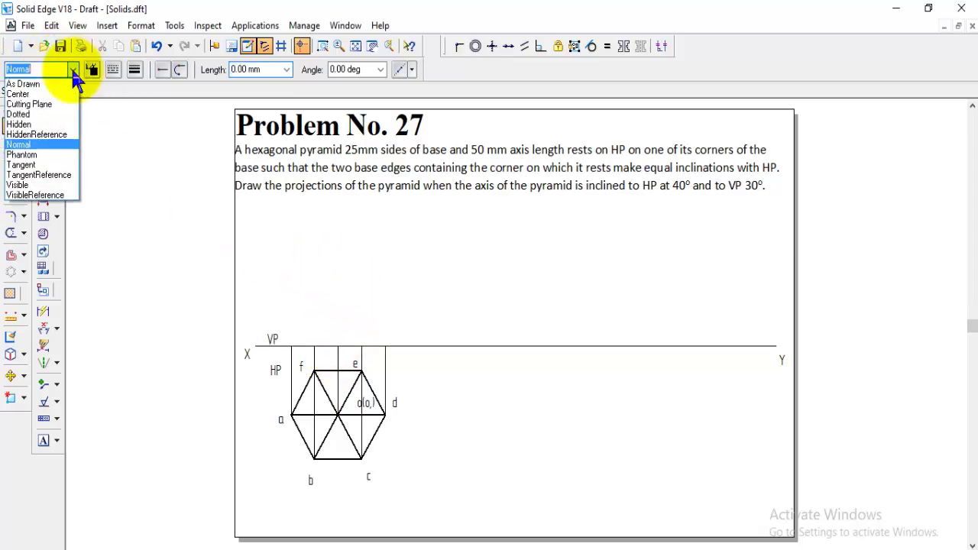
left_click(23, 94)
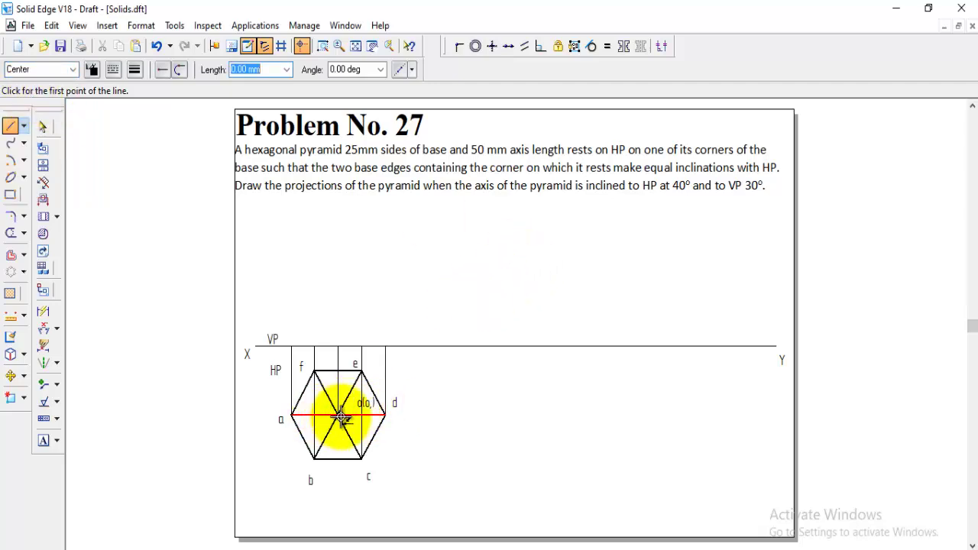
left_click(338, 346)
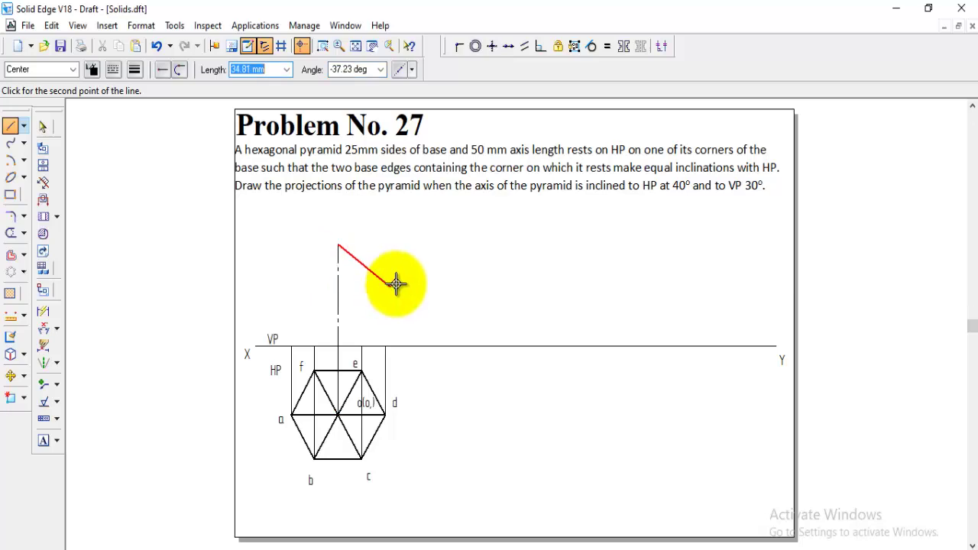
Step: Draw the front view's triangular outline in Visible line style, joining the apex and the outer base points on XY
left_click(73, 69)
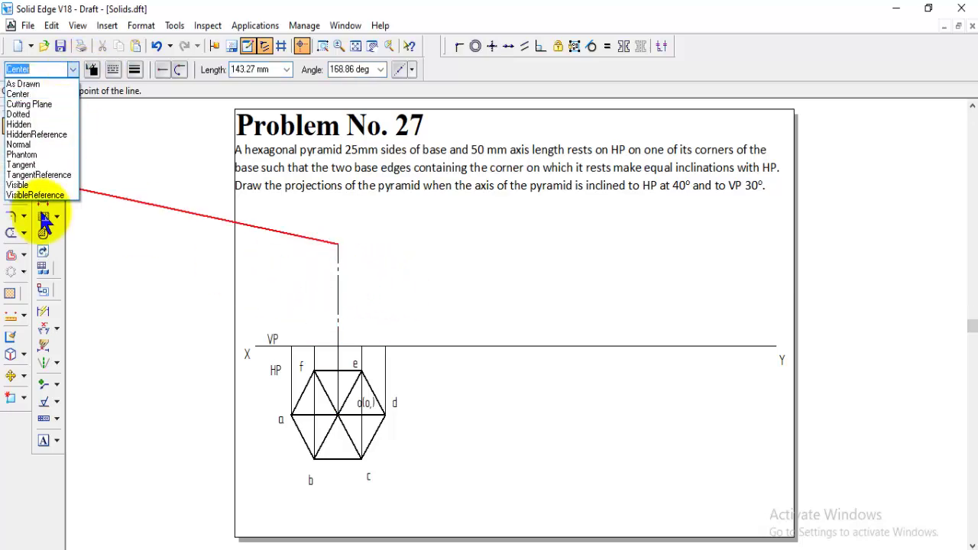
left_click(31, 192)
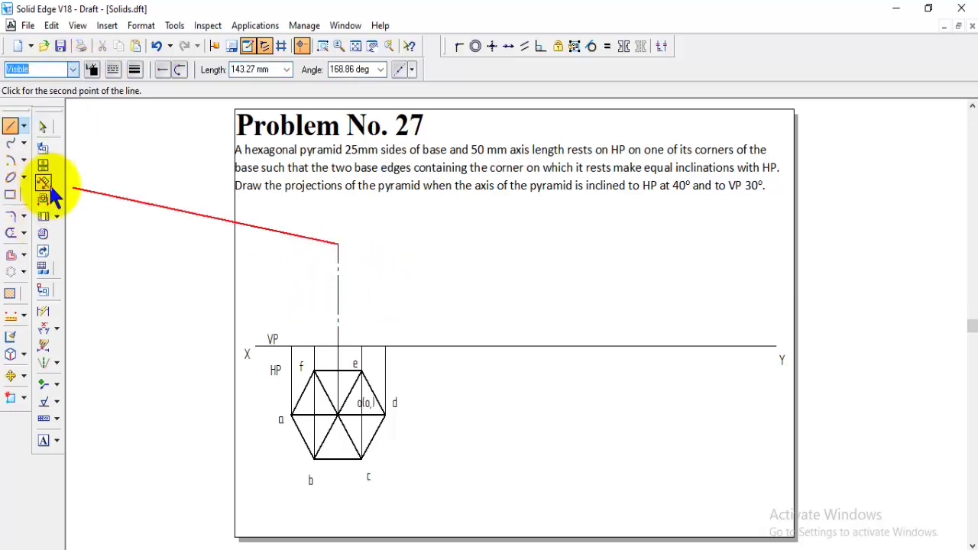
left_click(292, 346)
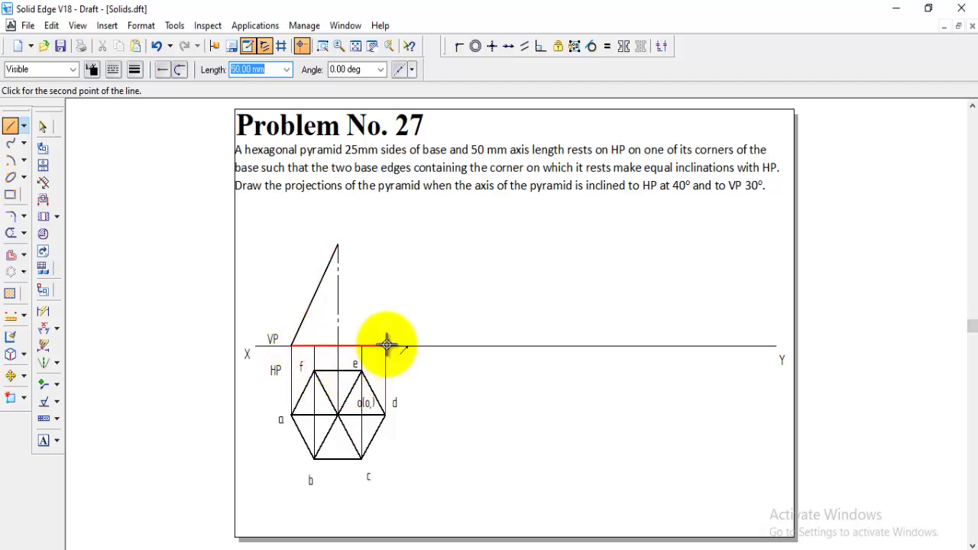
left_click(386, 345)
left_click(338, 245)
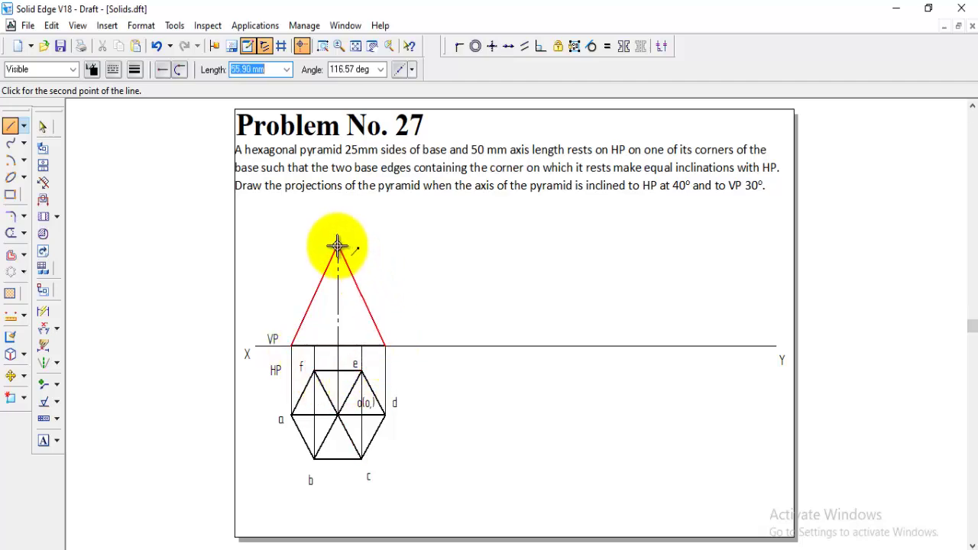
Step: Draw the two inner slant edges of the front view from the apex to the b and c projector feet
left_click(313, 346)
right_click(354, 343)
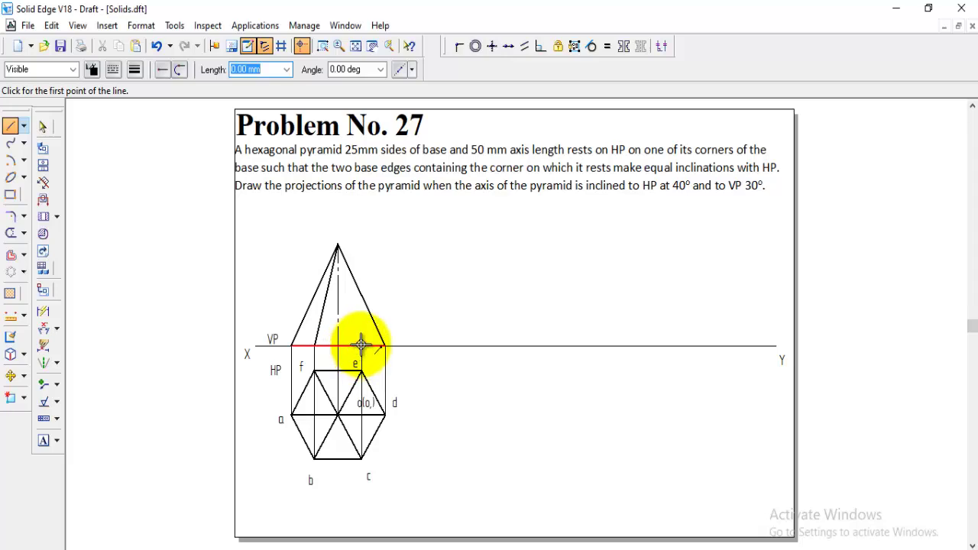
left_click(361, 346)
left_click(337, 246)
right_click(338, 246)
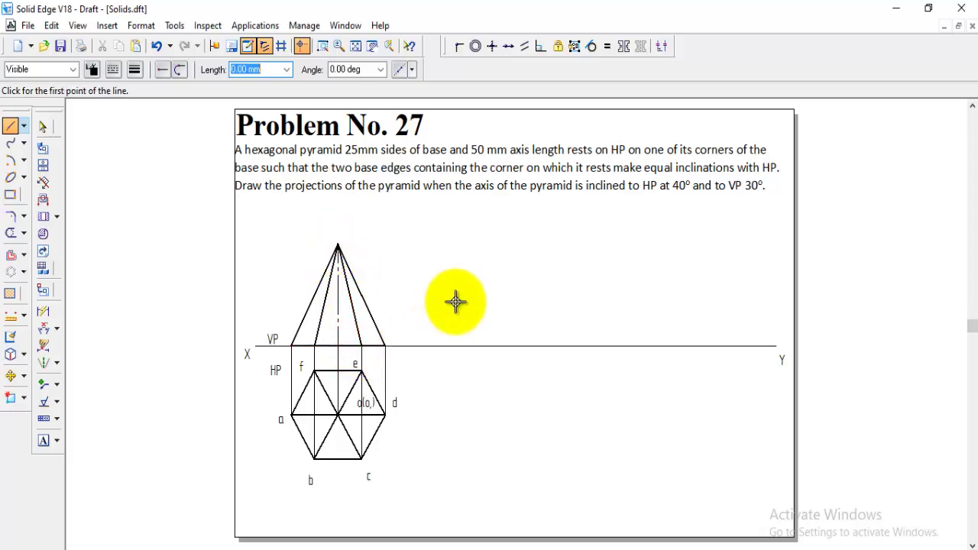
left_click(291, 346)
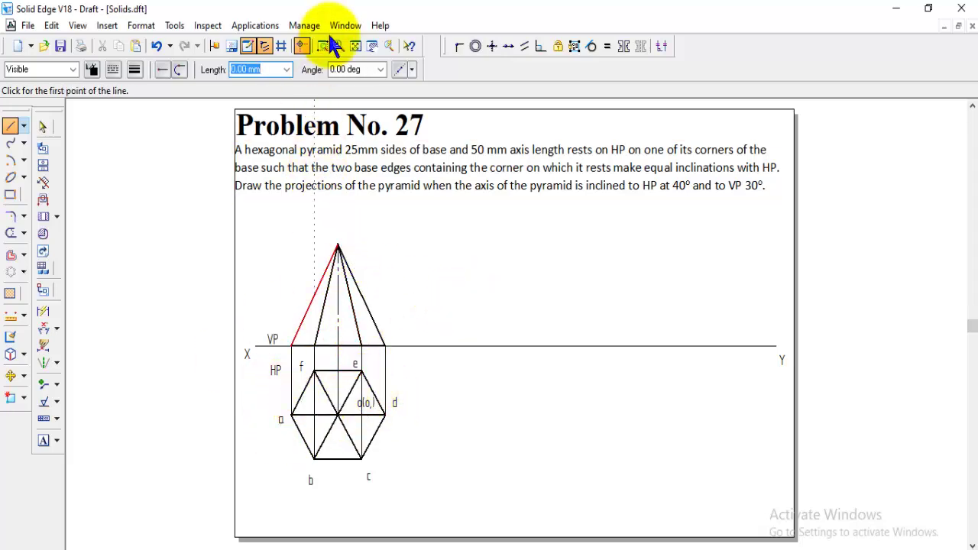
Step: Label the front view's base points along XY as a', b'(f'), o,', c'(e') and d'
left_click(322, 47)
left_click(258, 247)
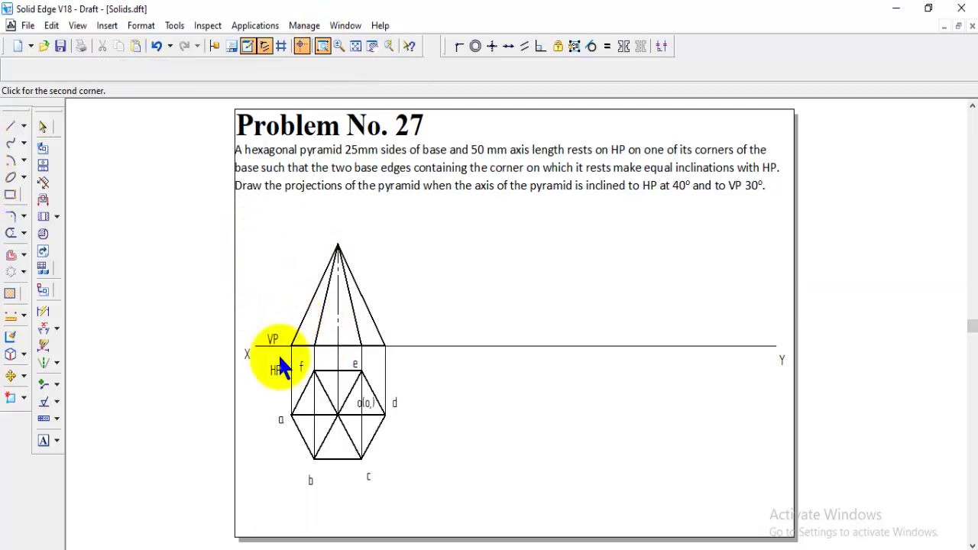
left_click(456, 498)
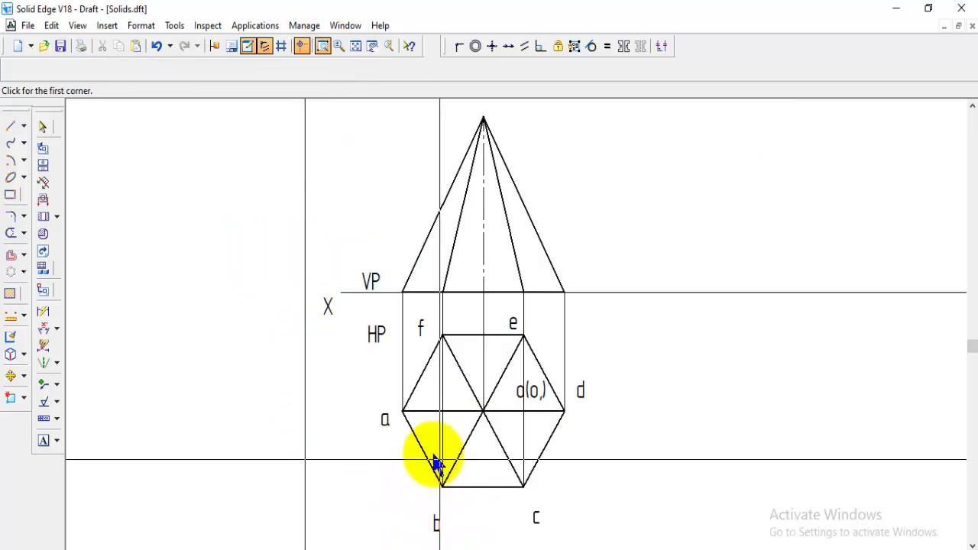
left_click(44, 441)
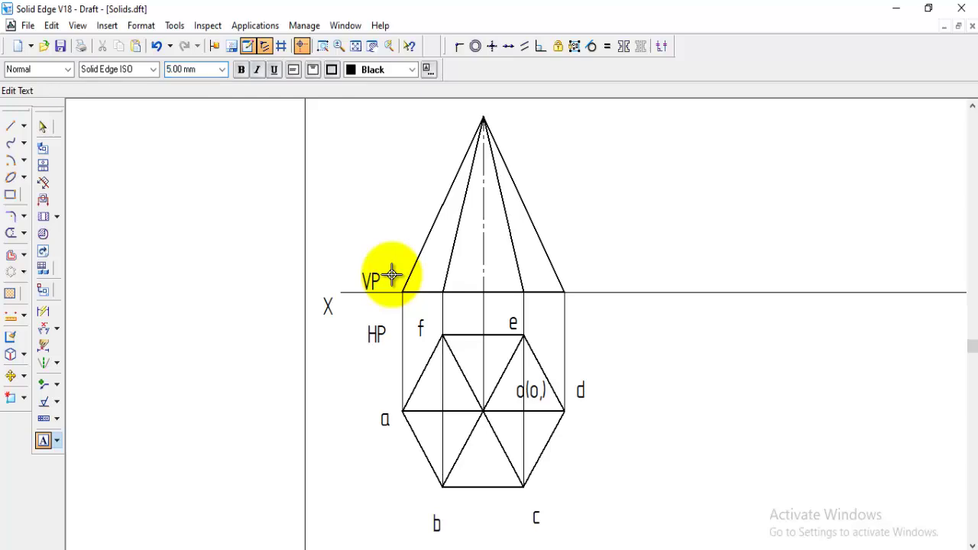
left_click(392, 274)
type("a'")
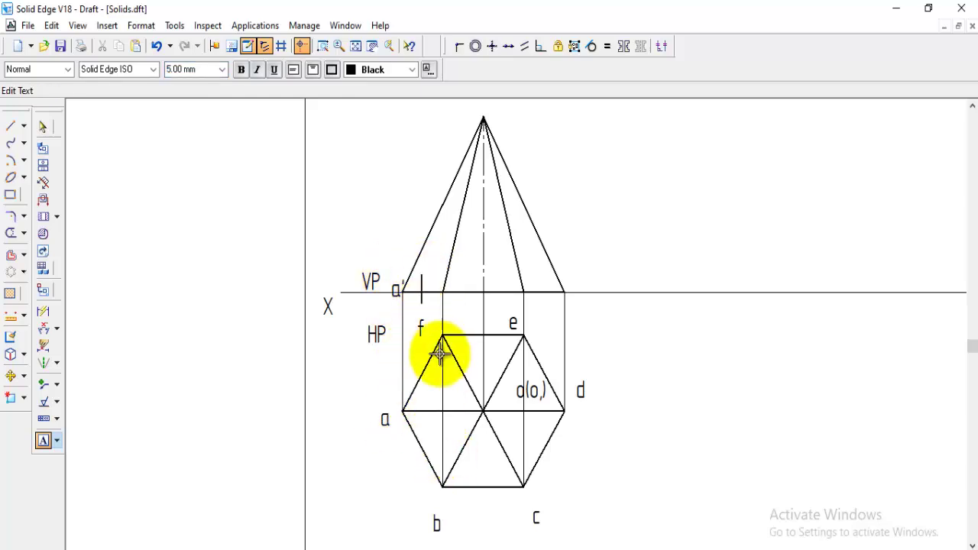
left_click(424, 289)
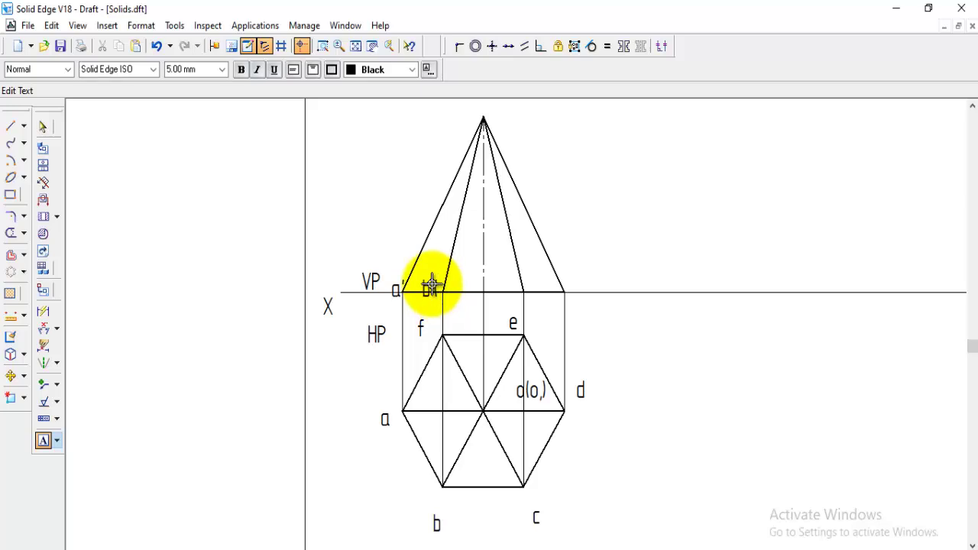
type("b'(f') o")
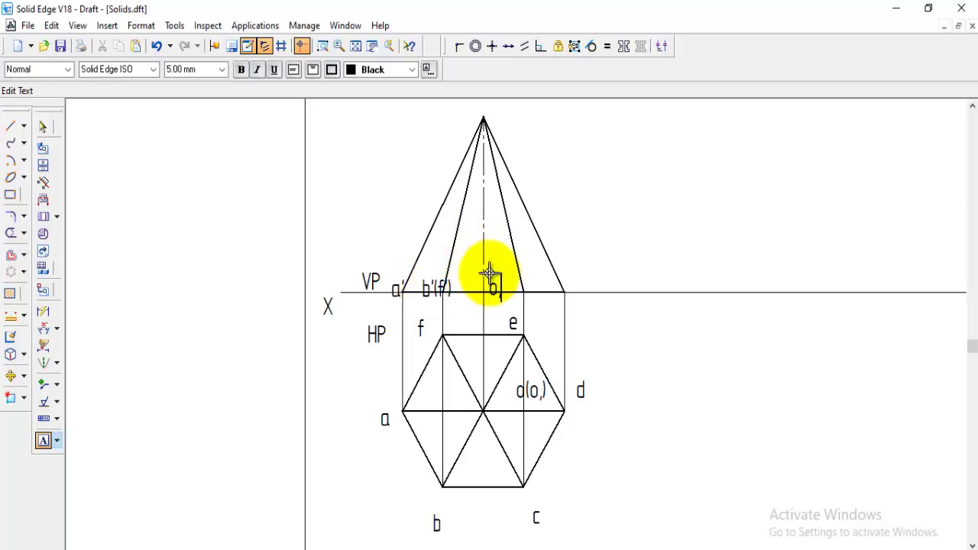
type("' c'")
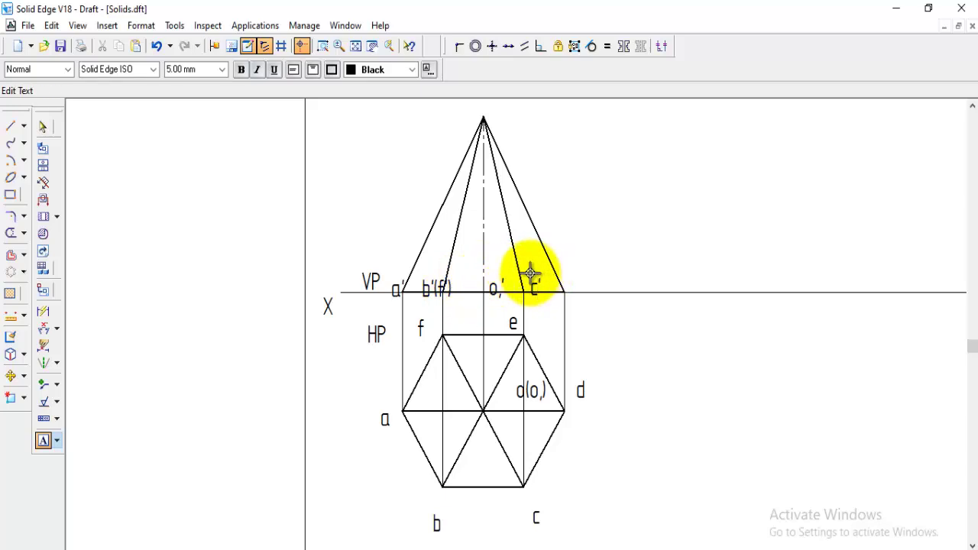
type("(")
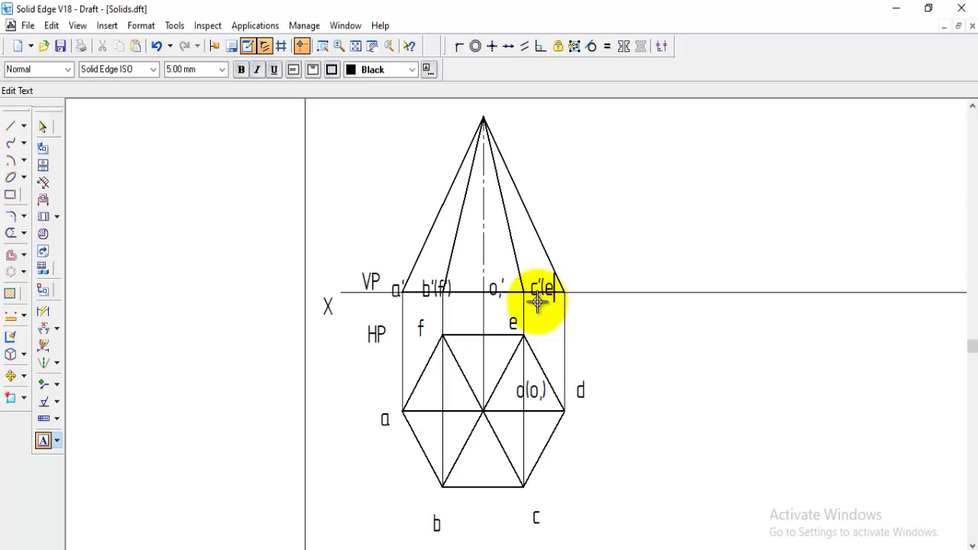
type("e') ")
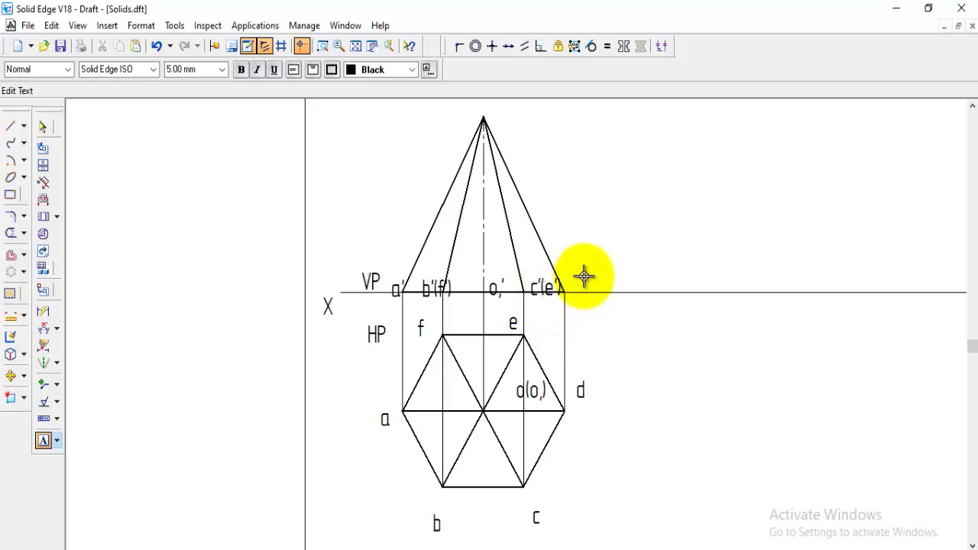
type("d'")
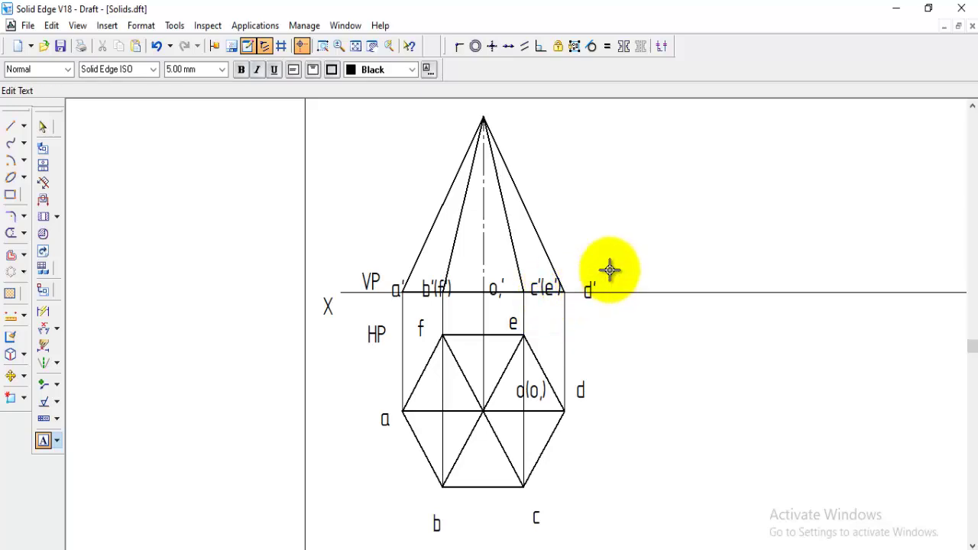
Step: Reposition the labels a', b'(f'), o,', c'(e') and d' just above XY, beside their base points in the front view
left_click(13, 375)
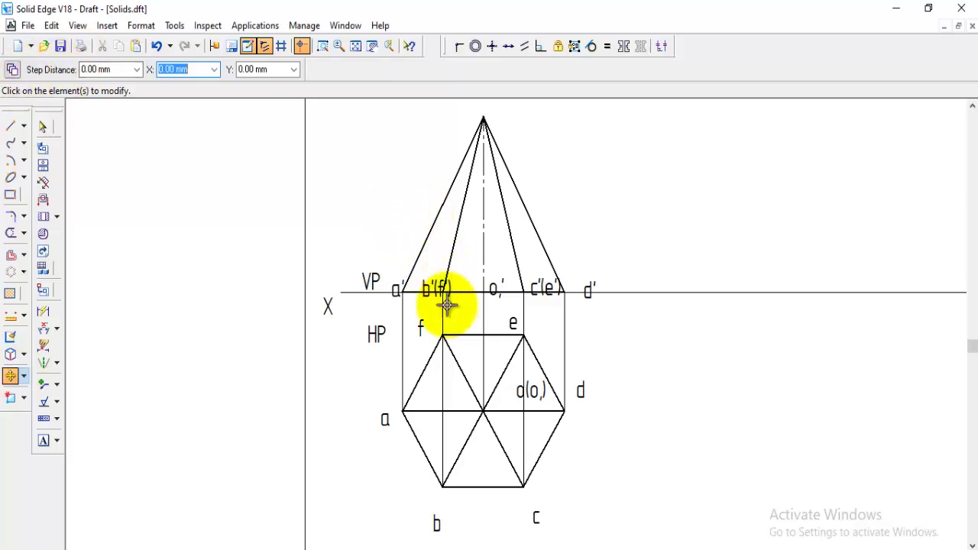
left_click(441, 298)
left_click(437, 301)
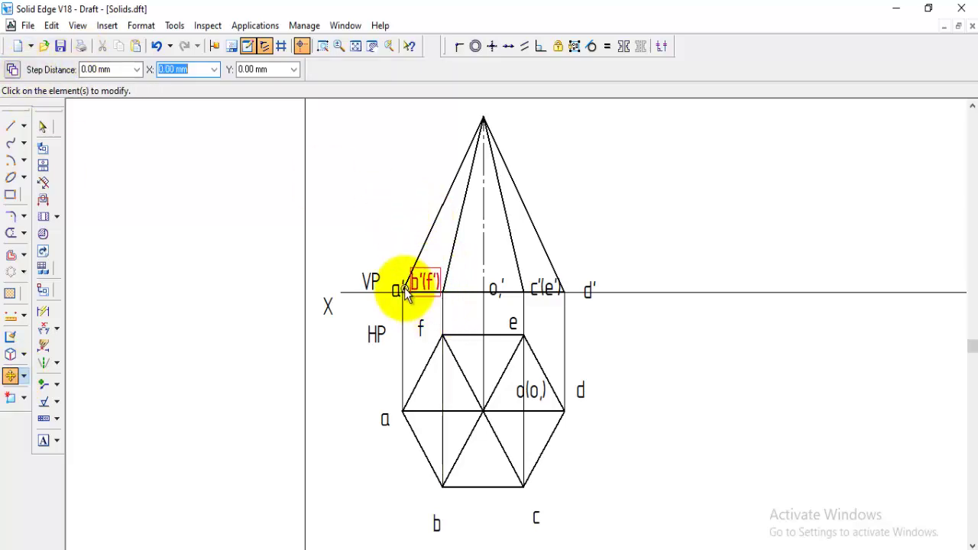
left_click(398, 289)
left_click(394, 304)
left_click(498, 305)
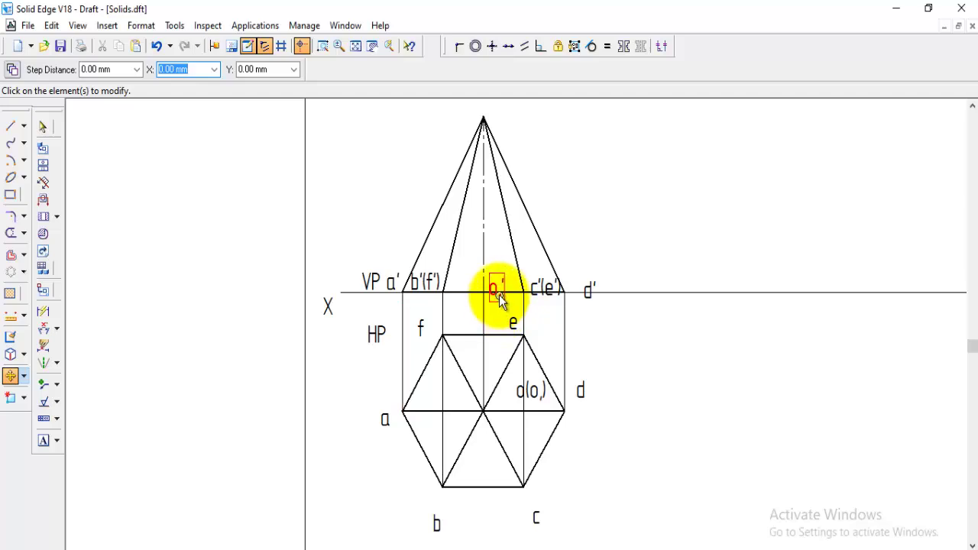
left_click(479, 297)
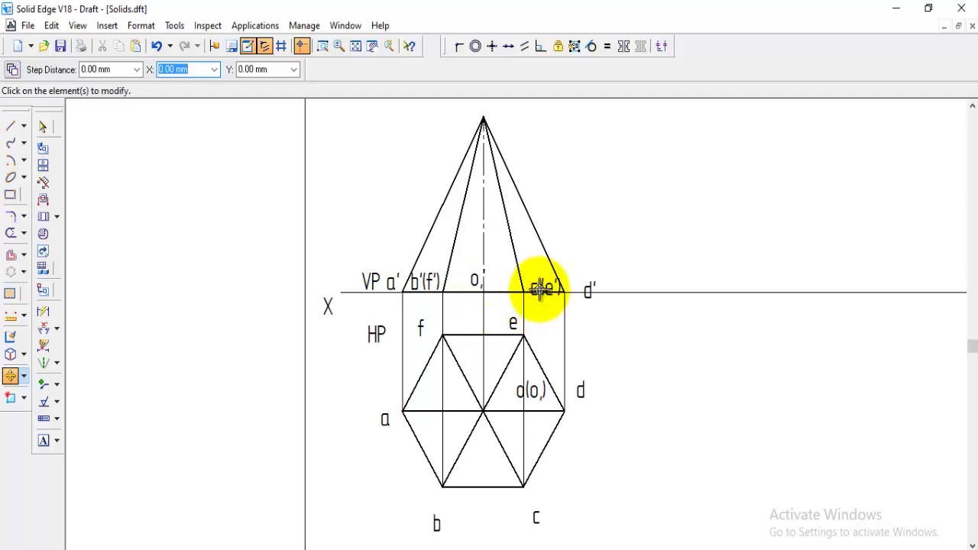
left_click(541, 296)
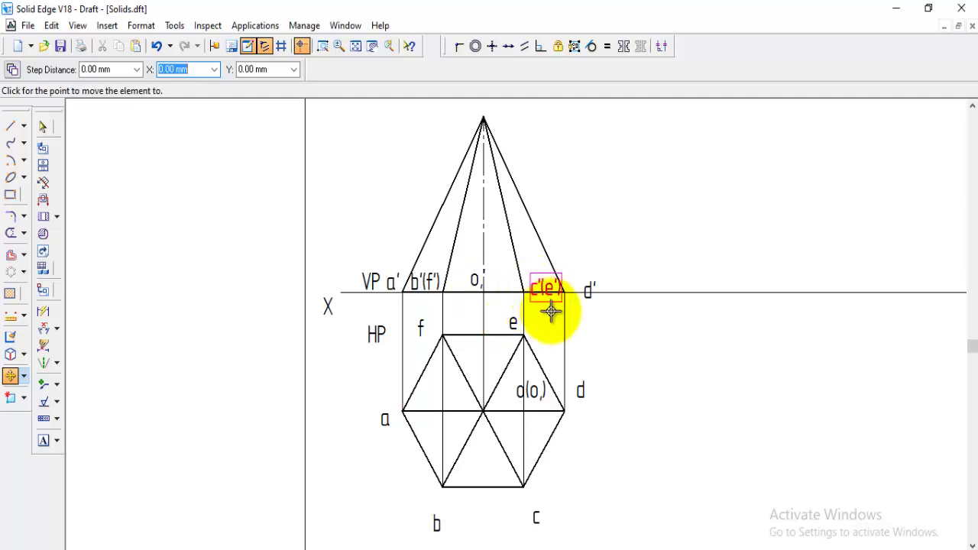
left_click(508, 306)
left_click(588, 291)
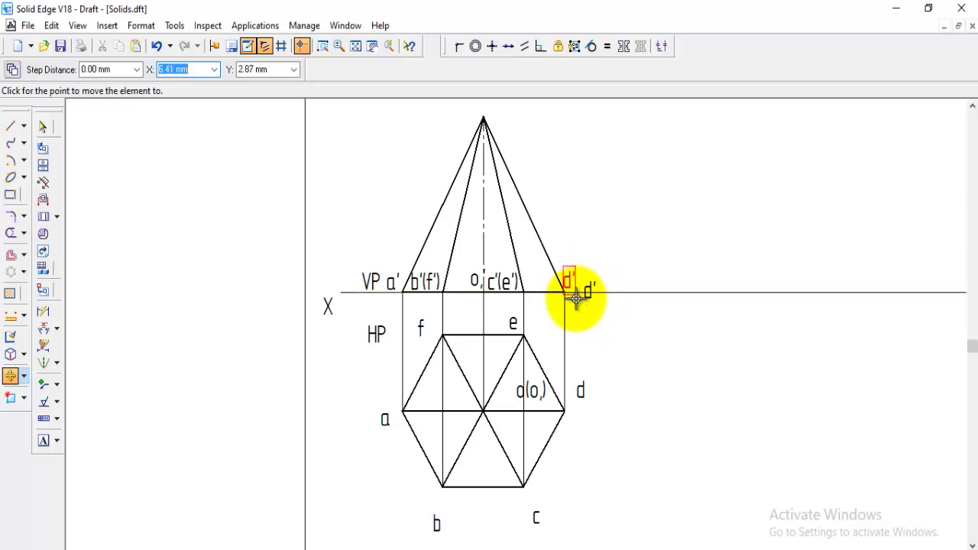
left_click(580, 298)
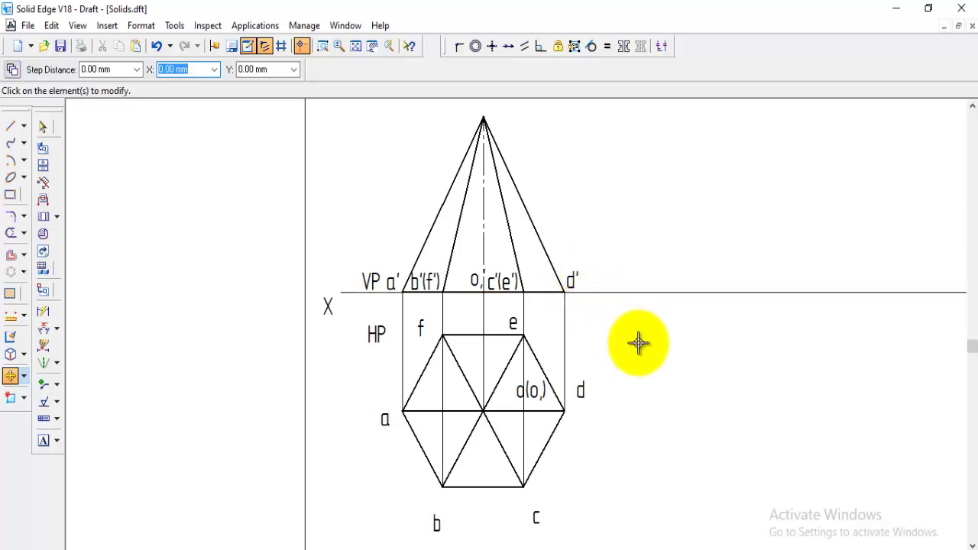
Step: Label the apex of the front view as o'
left_click(964, 545)
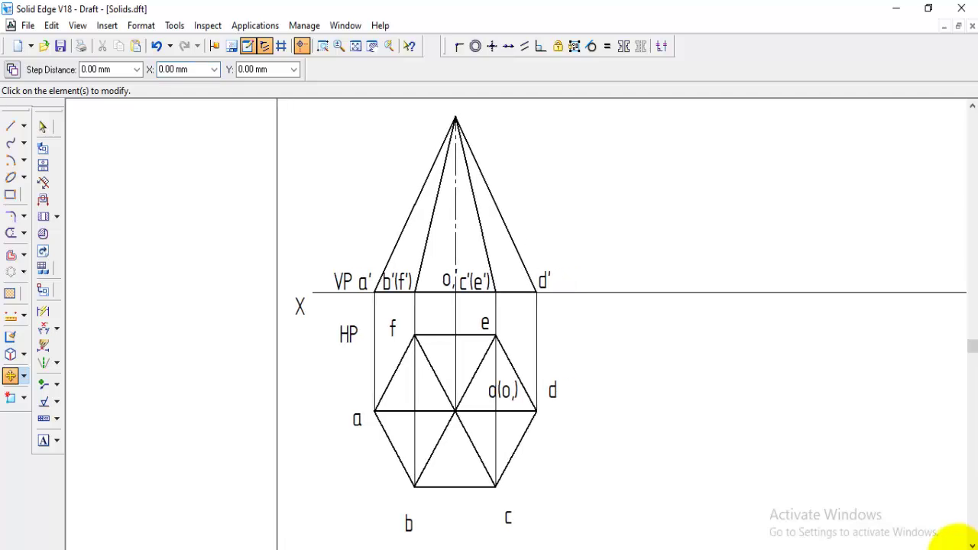
left_click(356, 47)
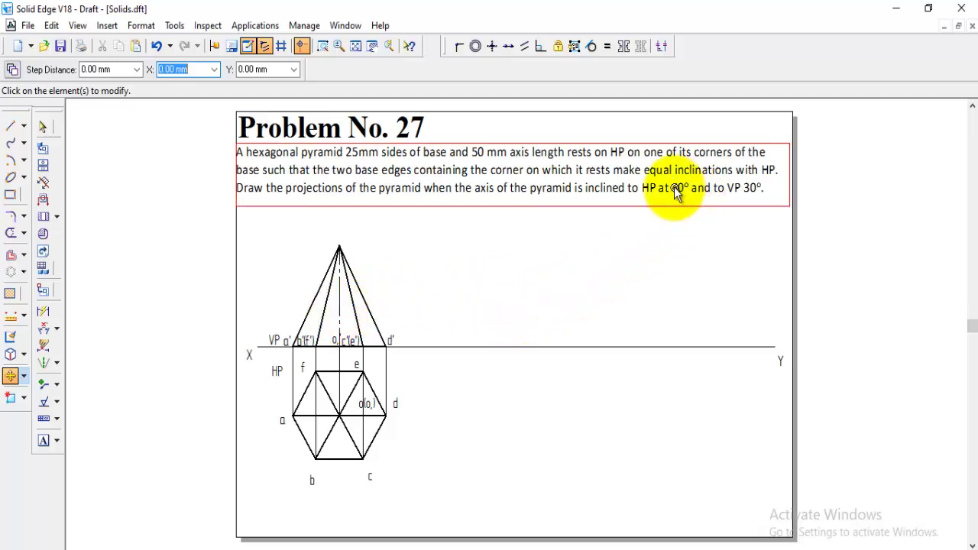
left_click(322, 46)
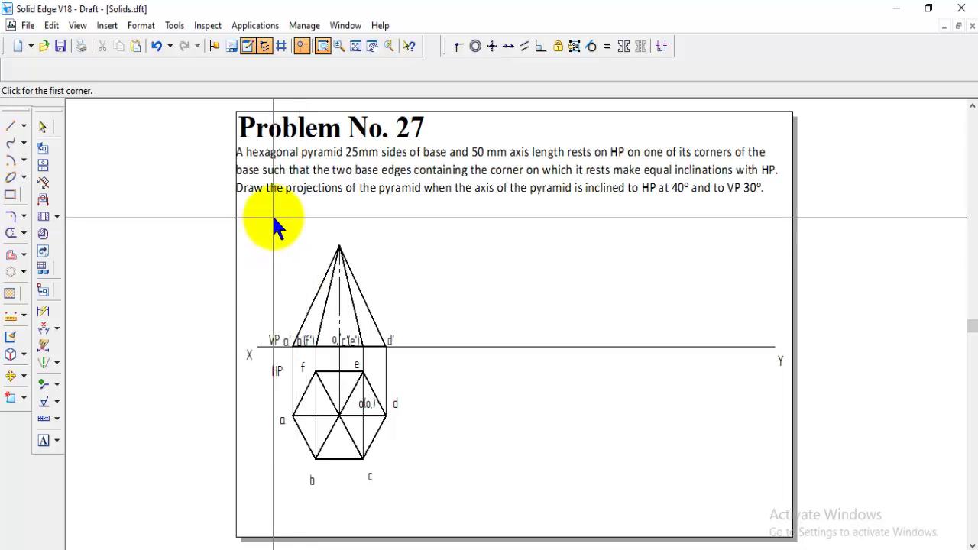
left_click(273, 218)
left_click(719, 468)
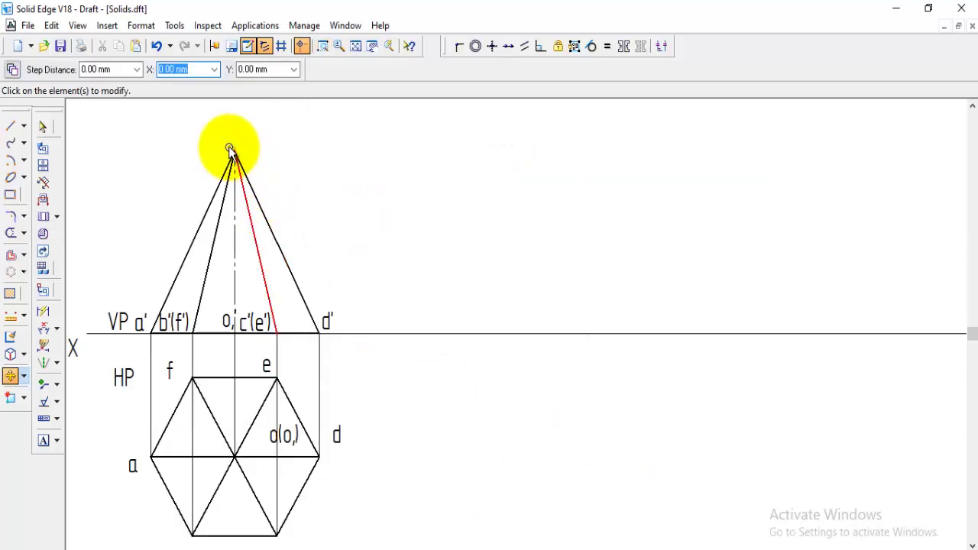
left_click(43, 441)
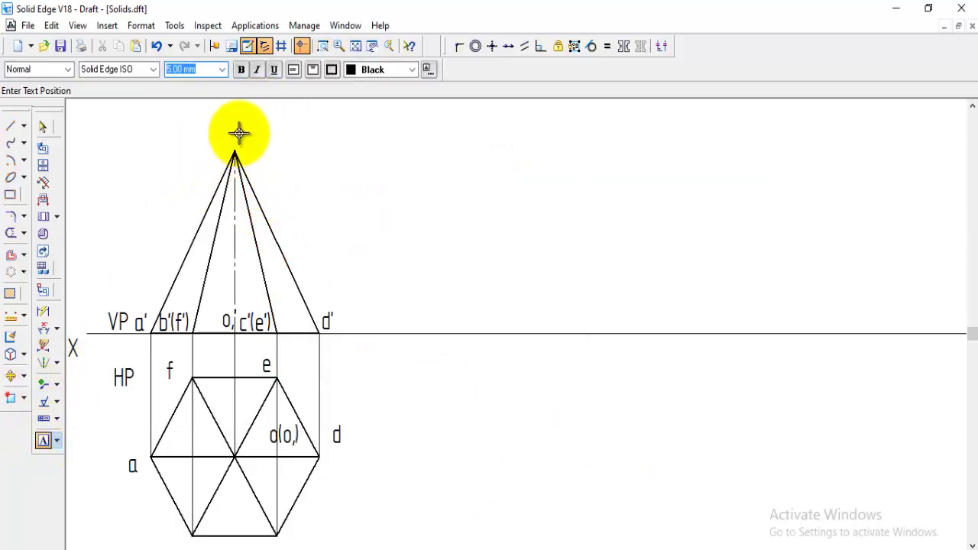
type("o'")
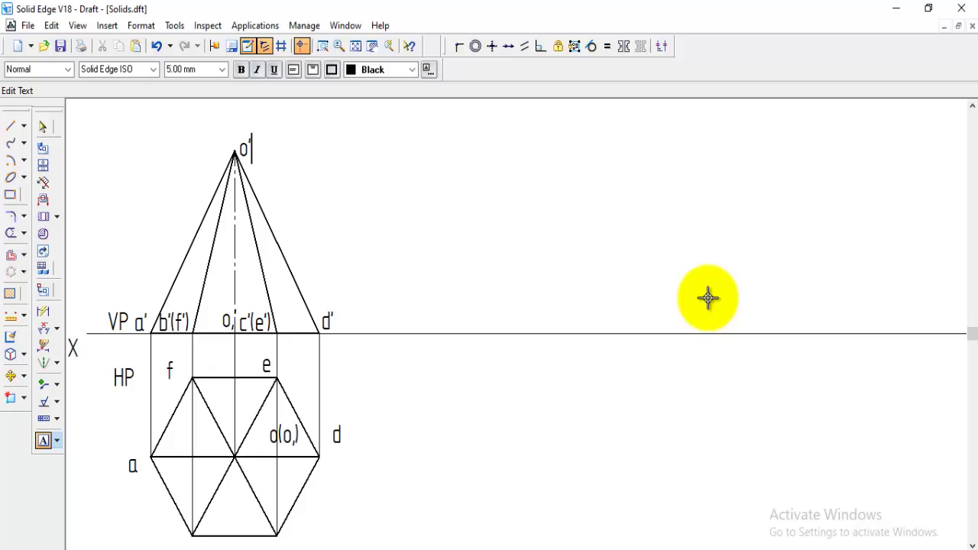
Step: Copy the front view's base line, slant edges and axis along XY to the right of the original, without its labels
left_click(11, 376)
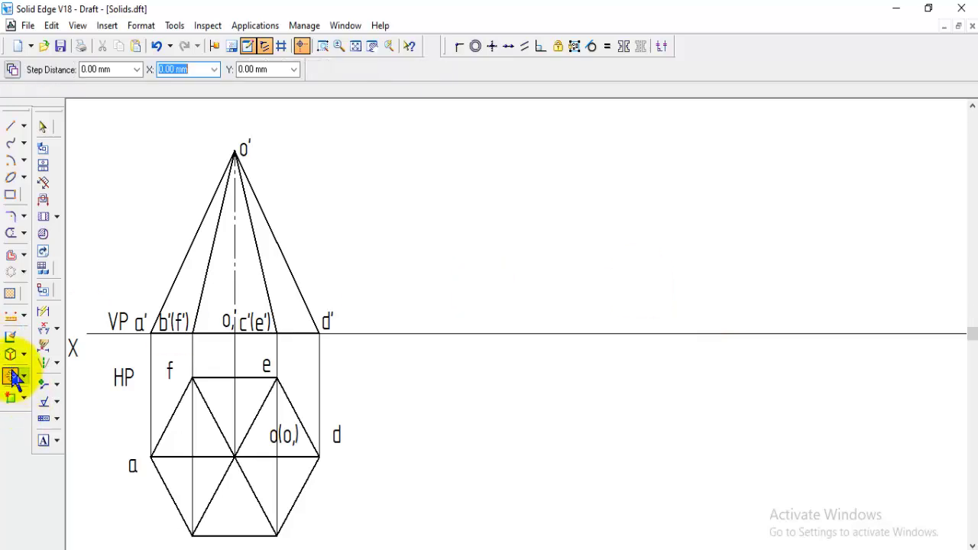
left_click(15, 74)
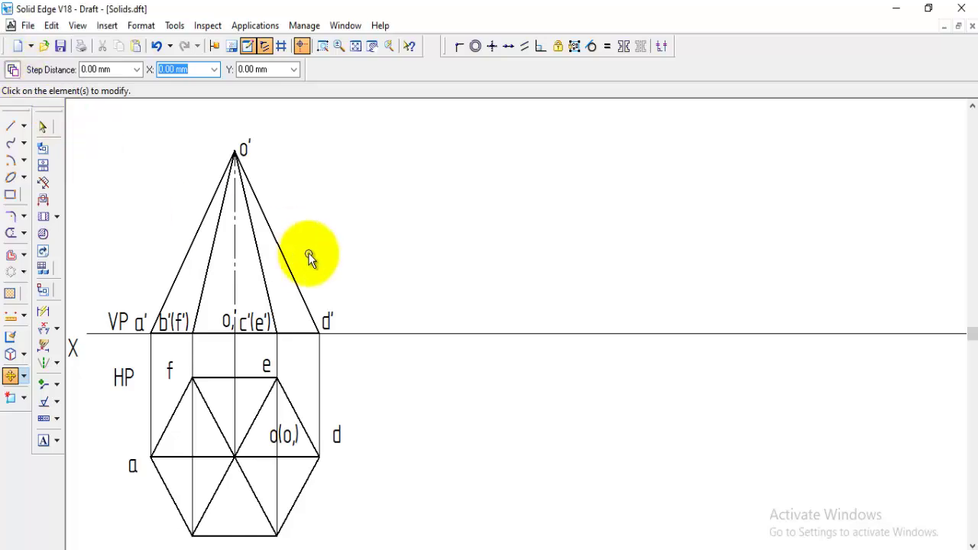
left_click(295, 274)
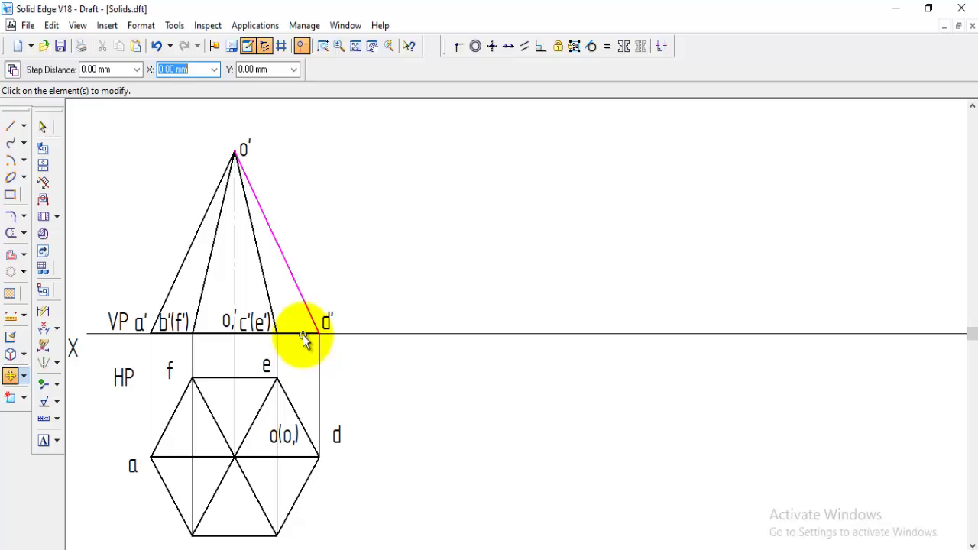
left_click(304, 334)
left_click(264, 280)
left_click(235, 286)
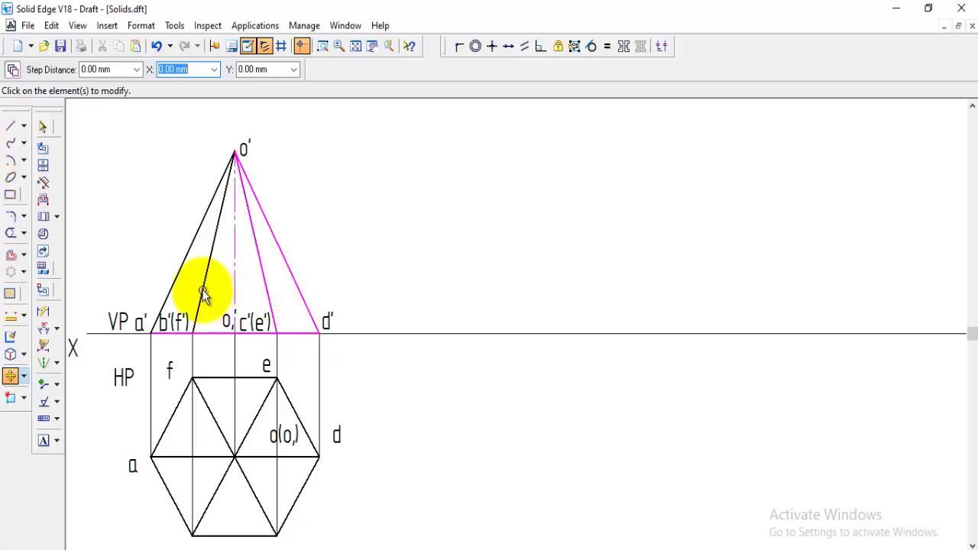
left_click(203, 293)
left_click(176, 277)
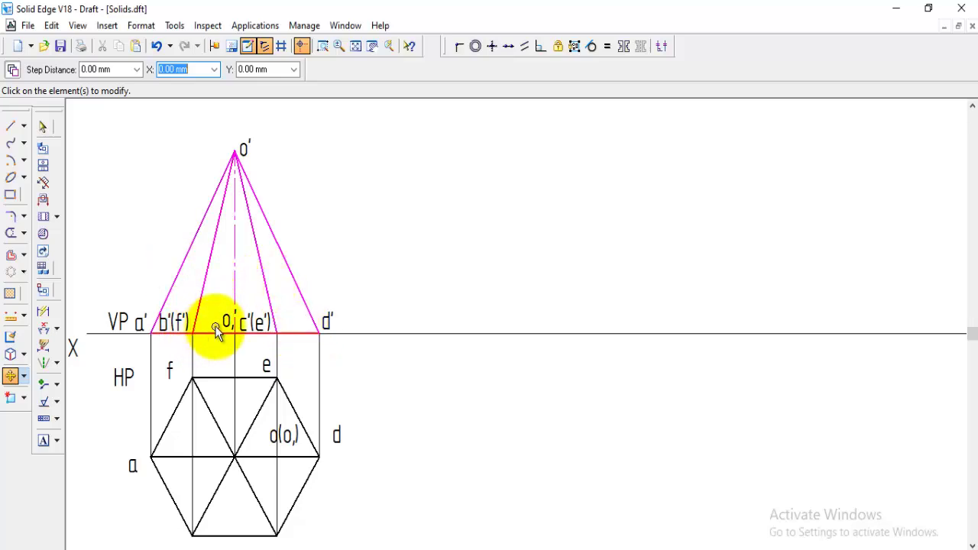
right_click(345, 350)
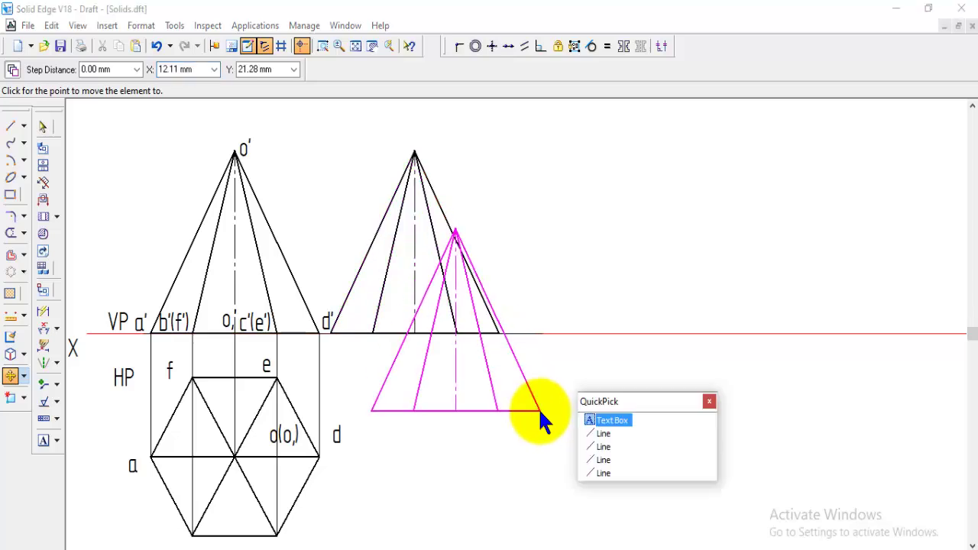
right_click(516, 413)
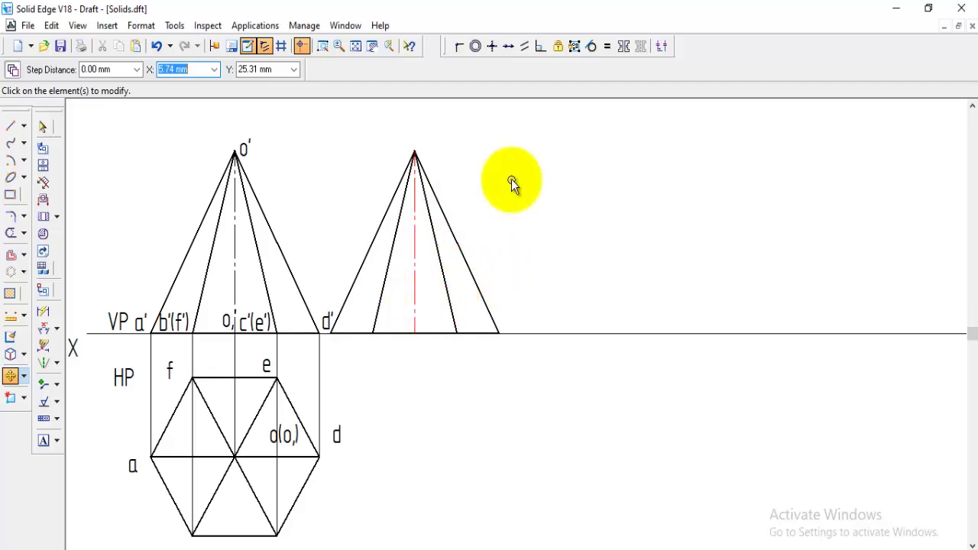
Step: Rotate the copied front view about the centre of its base, setting its axis to a position angle of 40°
left_click(23, 377)
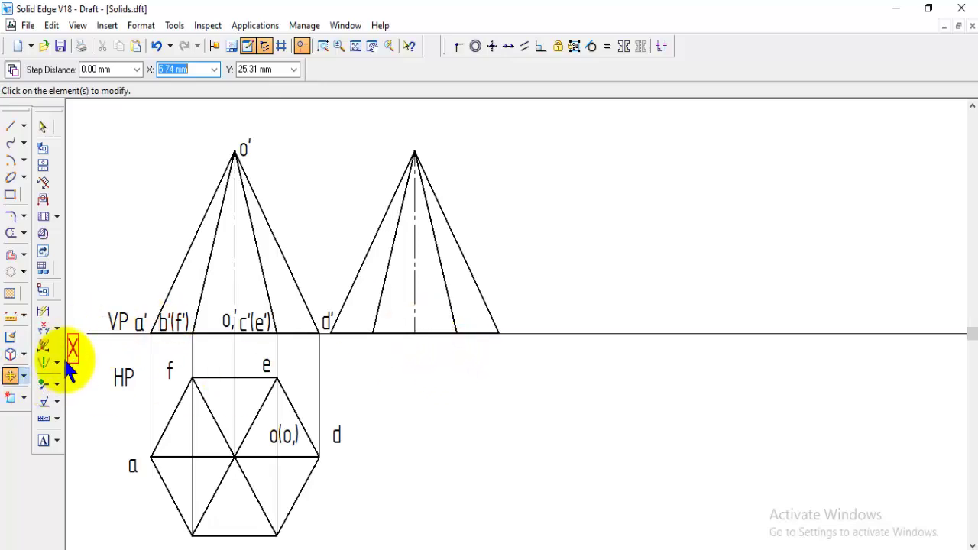
left_click(24, 377)
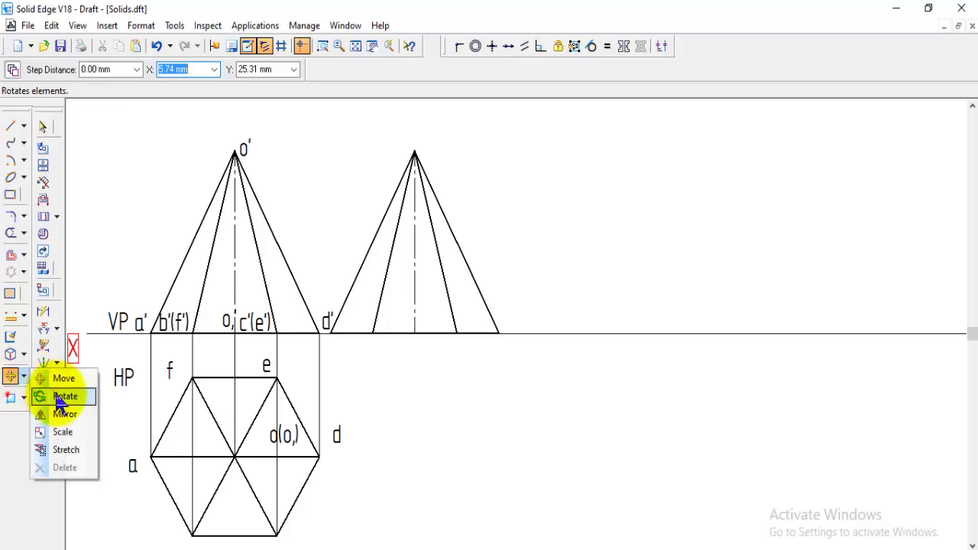
left_click(61, 397)
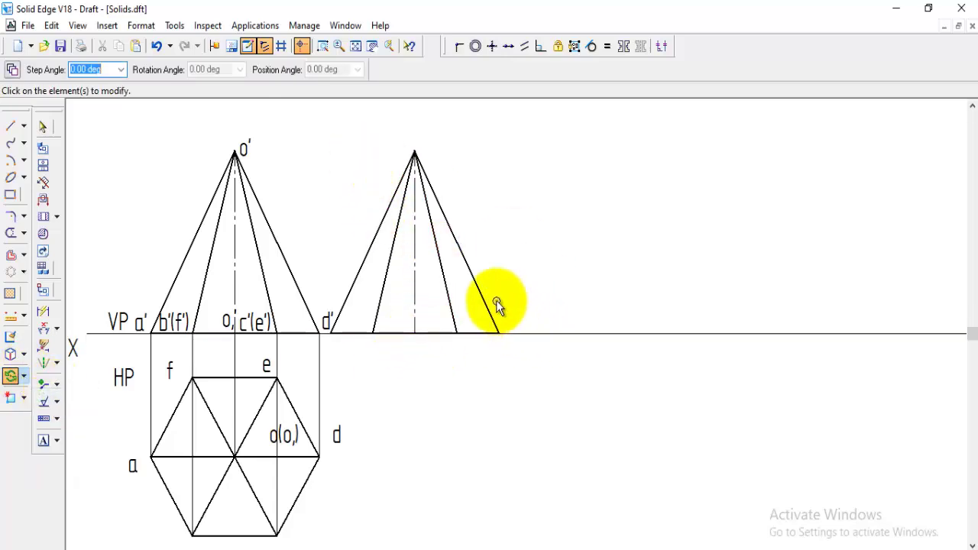
left_click_drag(567, 414, 329, 142)
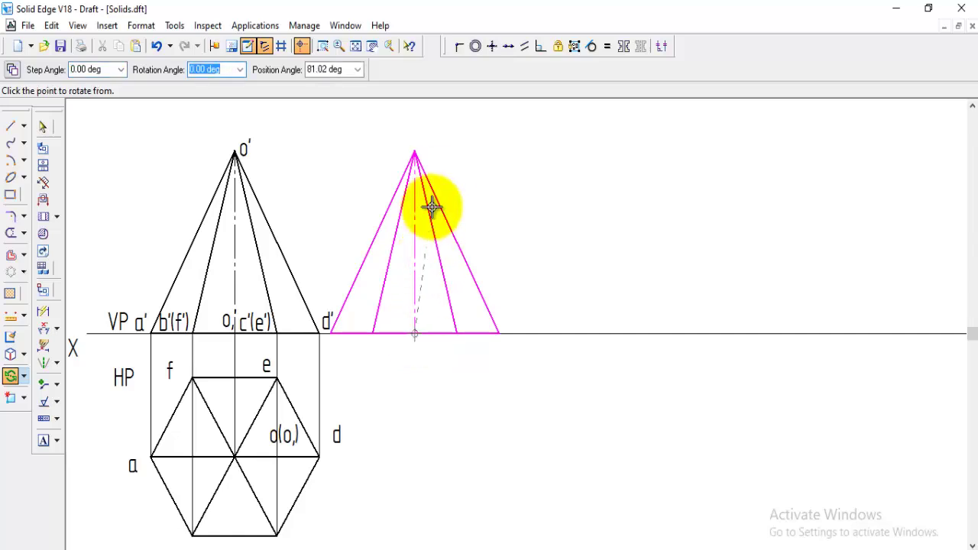
left_click(413, 153)
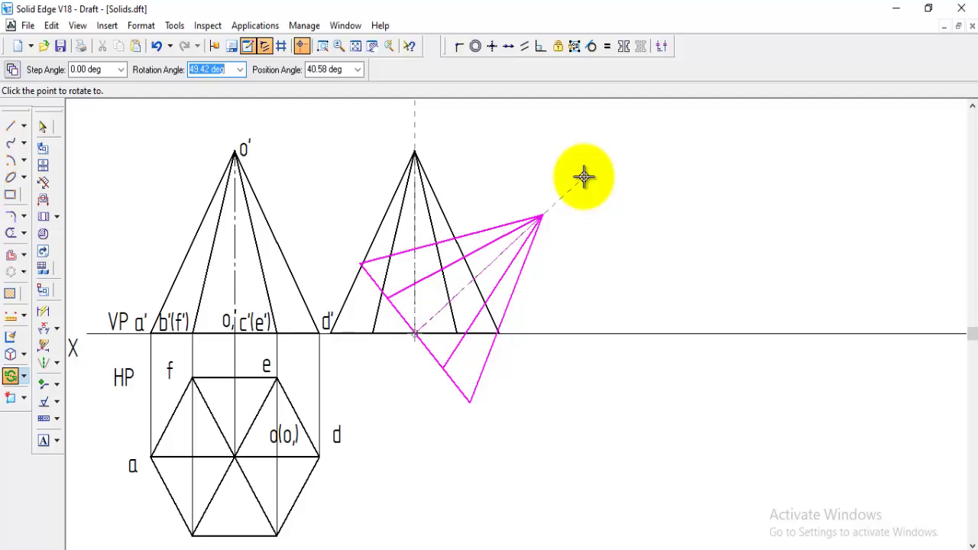
left_click(329, 70)
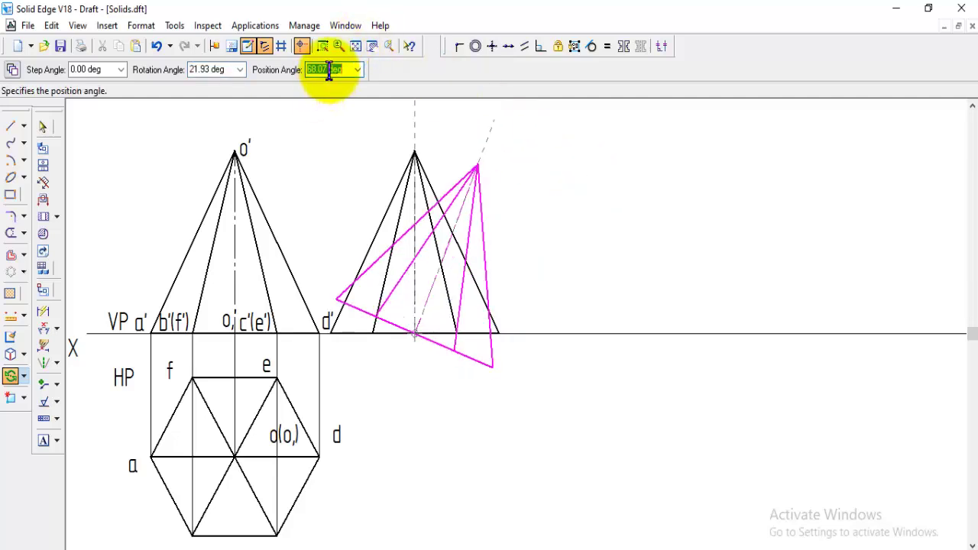
type("45")
key("Return")
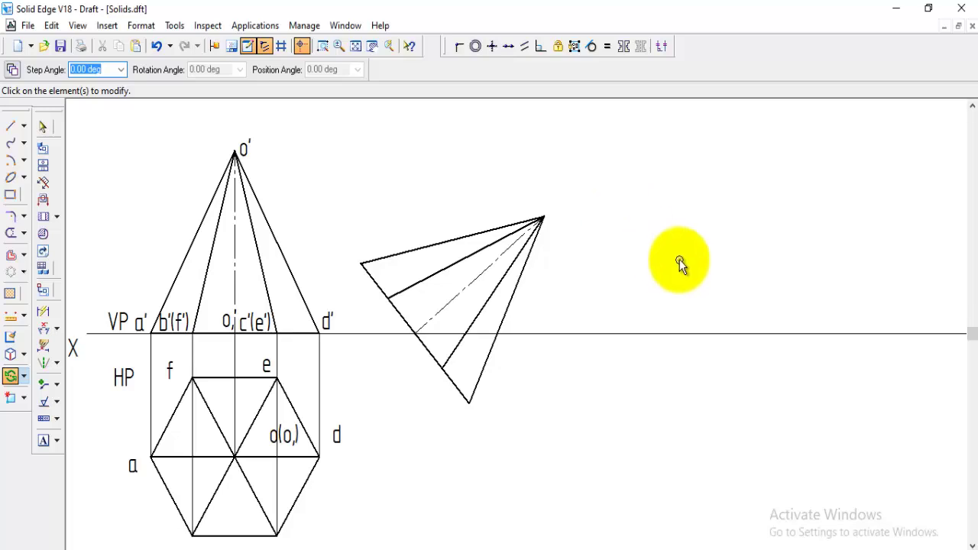
Step: Move the tilted front view vertically upward to rest its lowest base corner on XY
left_click_drag(337, 174, 577, 422)
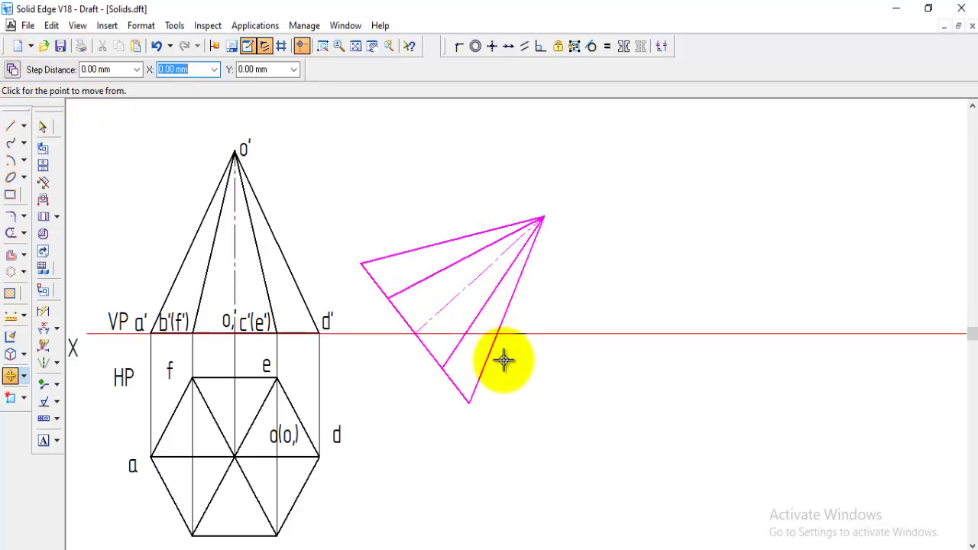
left_click(470, 402)
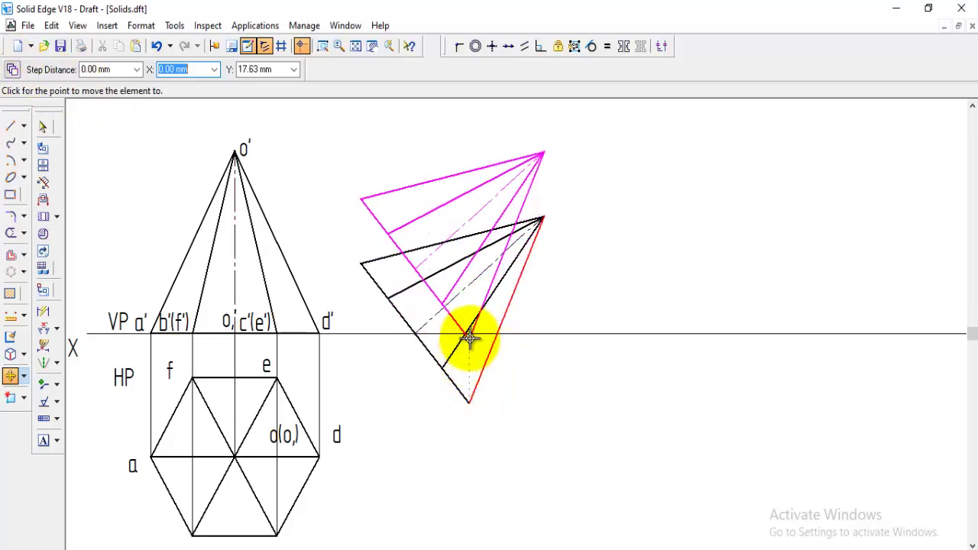
left_click(470, 334)
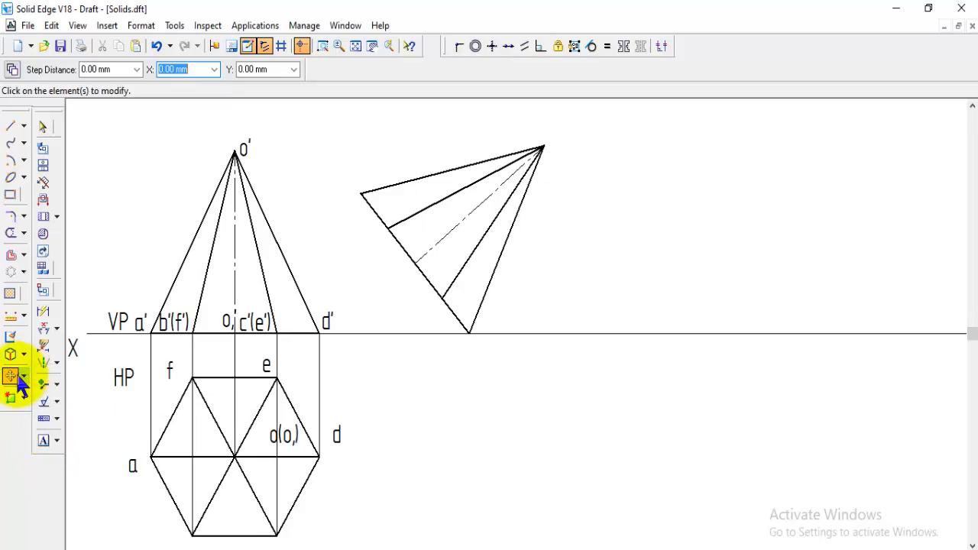
Step: Copy the labels d', c'(e') and the base-centre label from the original front view to their matching points on the tilted front view
left_click(11, 72)
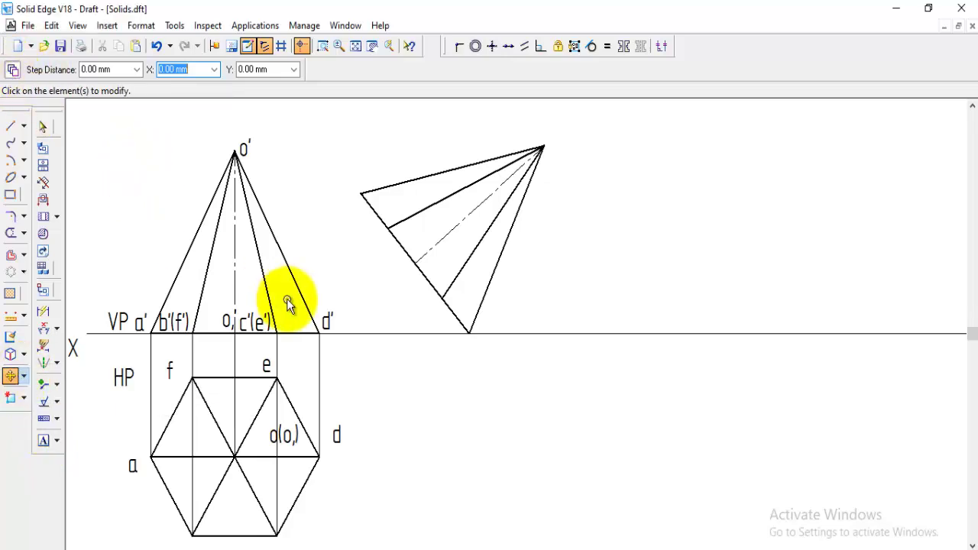
left_click(327, 321)
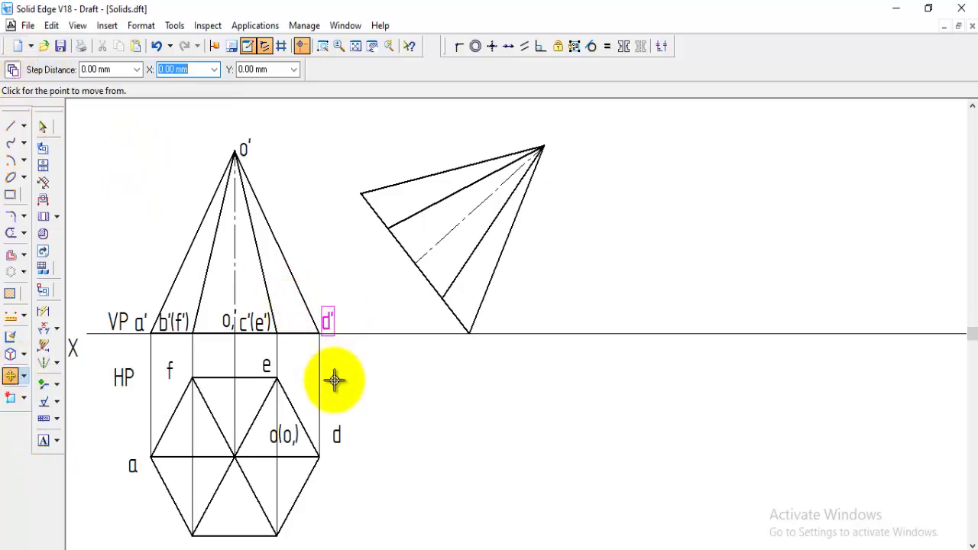
left_click(492, 380)
left_click(254, 320)
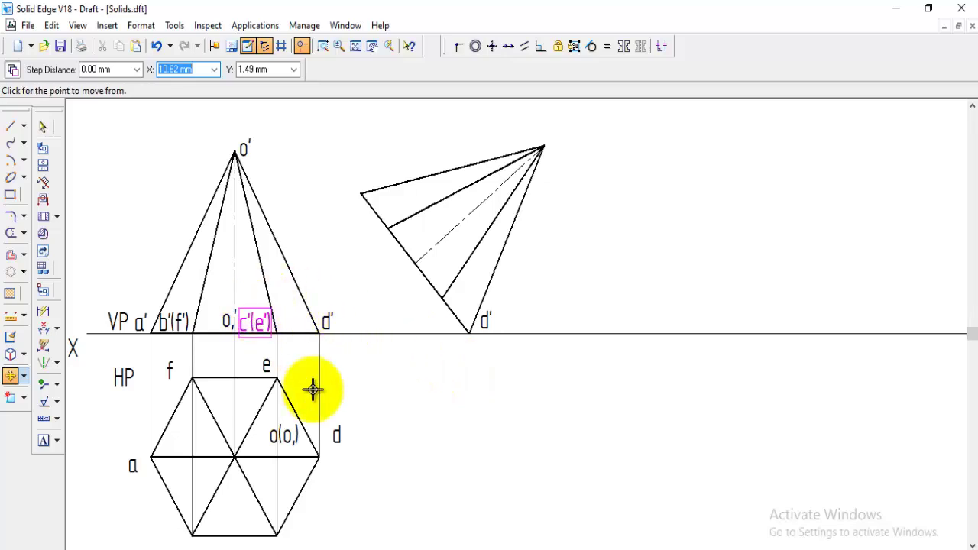
left_click(484, 377)
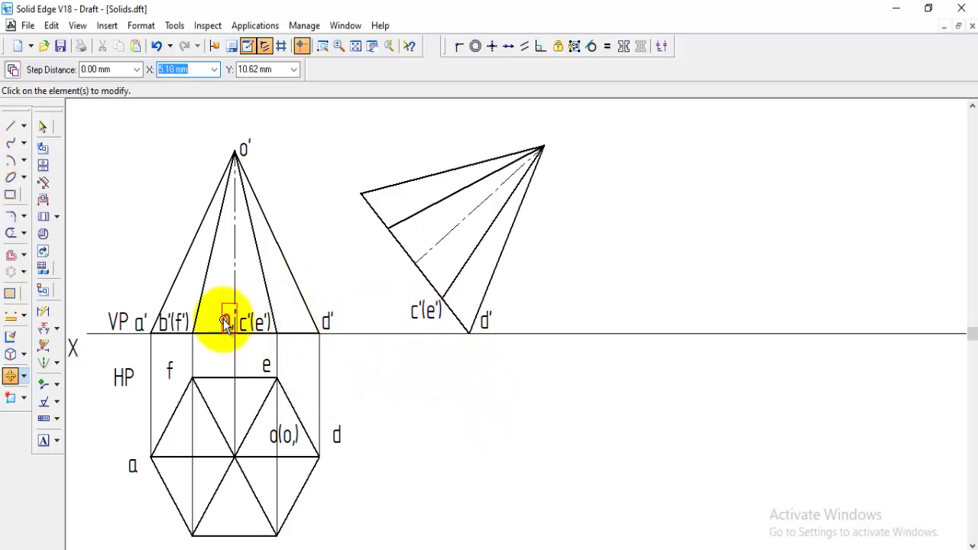
left_click(229, 321)
left_click(505, 383)
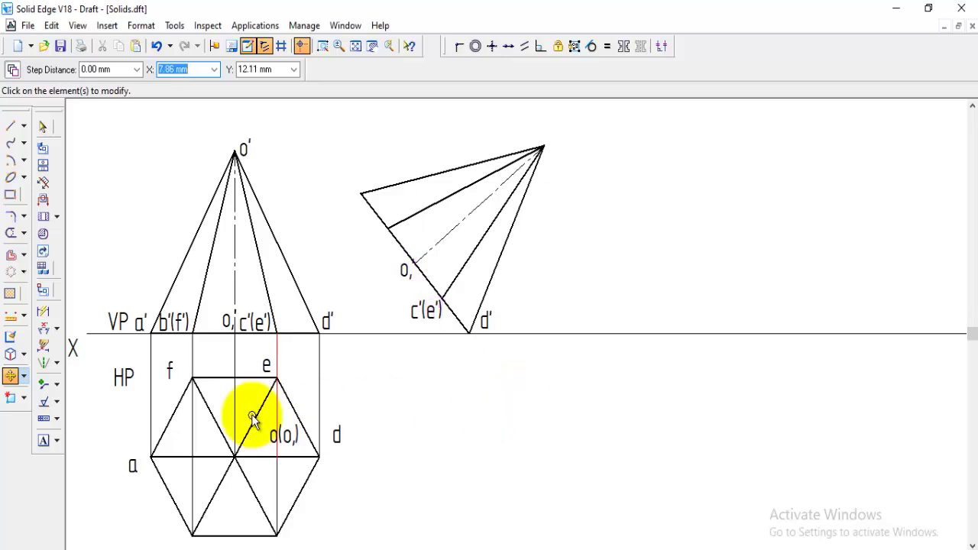
Step: Copy the labels b'(f'), a' and o' from the original front view to their matching points on the tilted front view
left_click(175, 322)
left_click(347, 441)
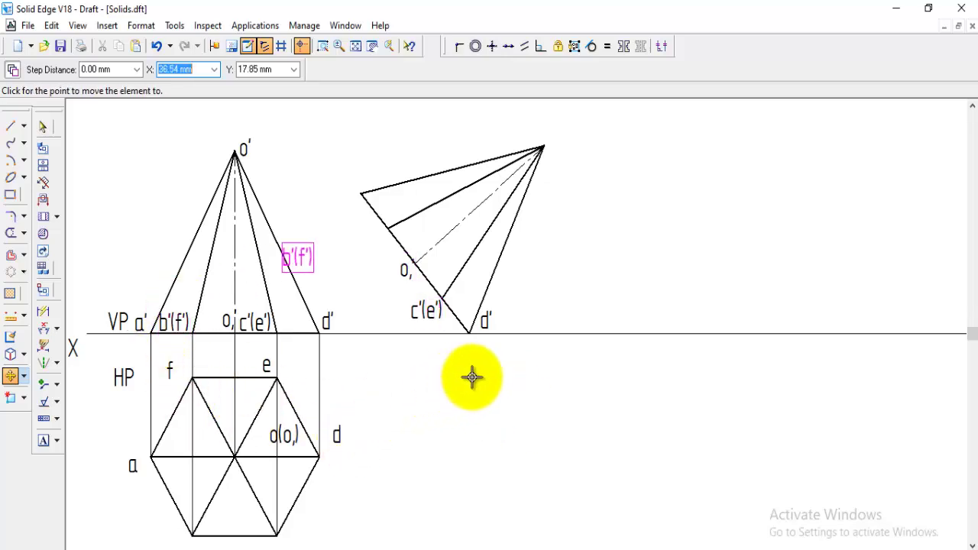
left_click(541, 363)
left_click(140, 321)
left_click(247, 421)
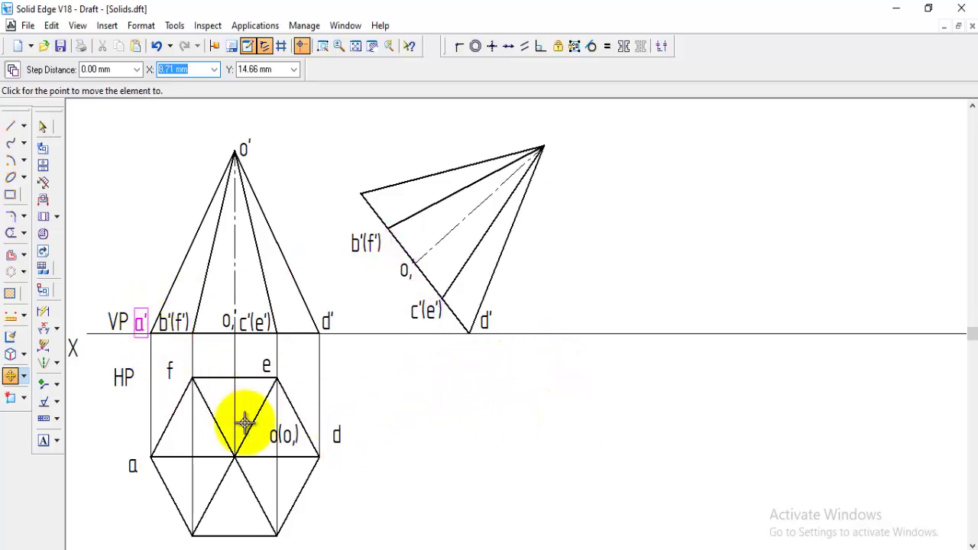
left_click(455, 282)
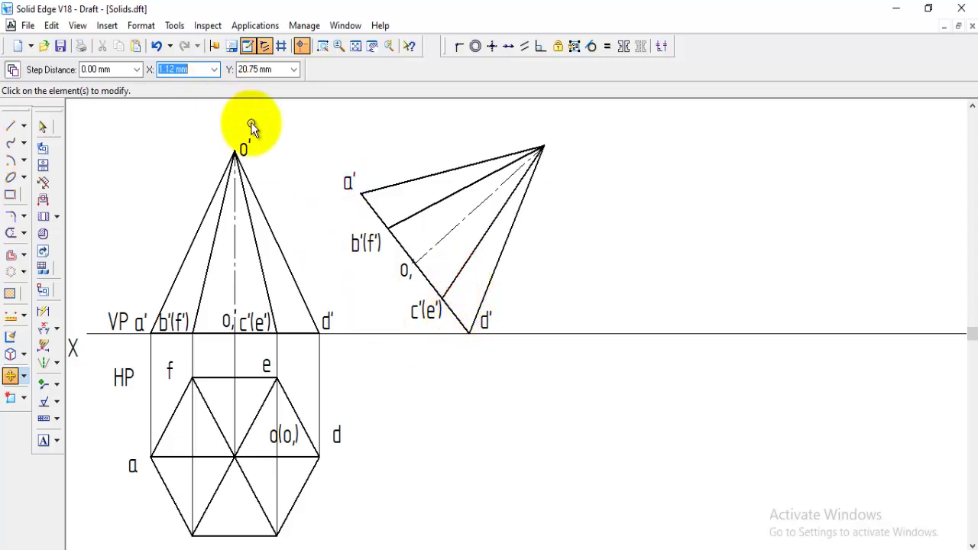
left_click(245, 148)
left_click(255, 201)
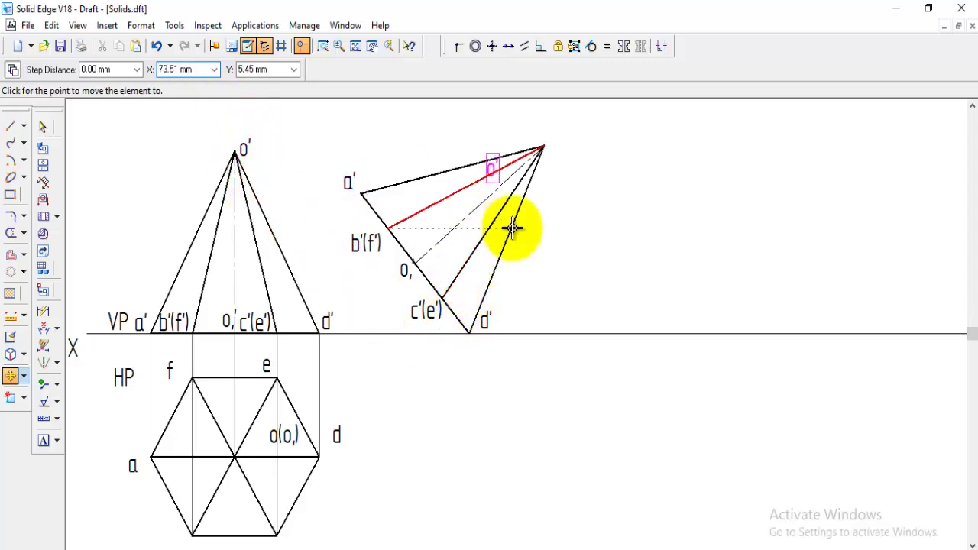
left_click(560, 187)
Step: Dimension the acute angle between the tilted front view's axis and the XY line, placing it near their intersection
left_click(44, 334)
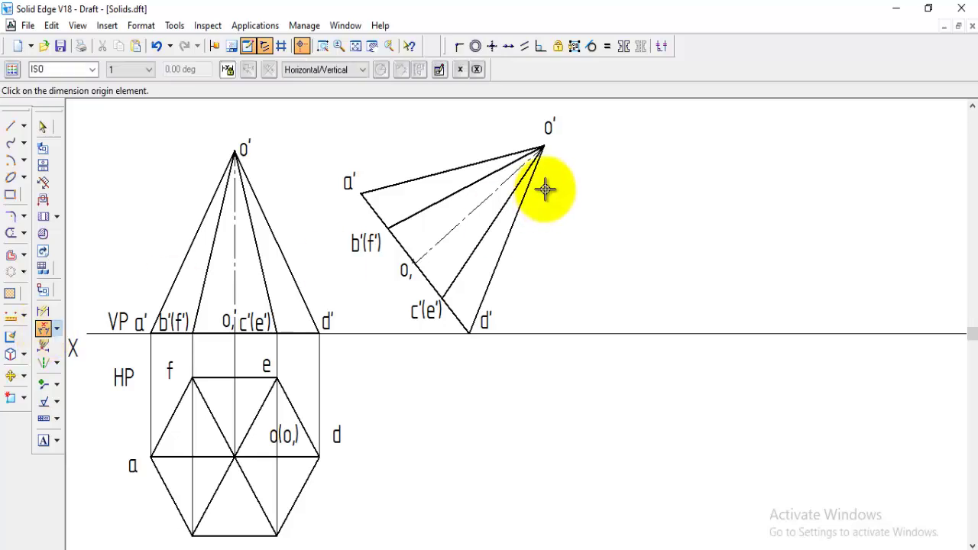
left_click(443, 236)
left_click(511, 333)
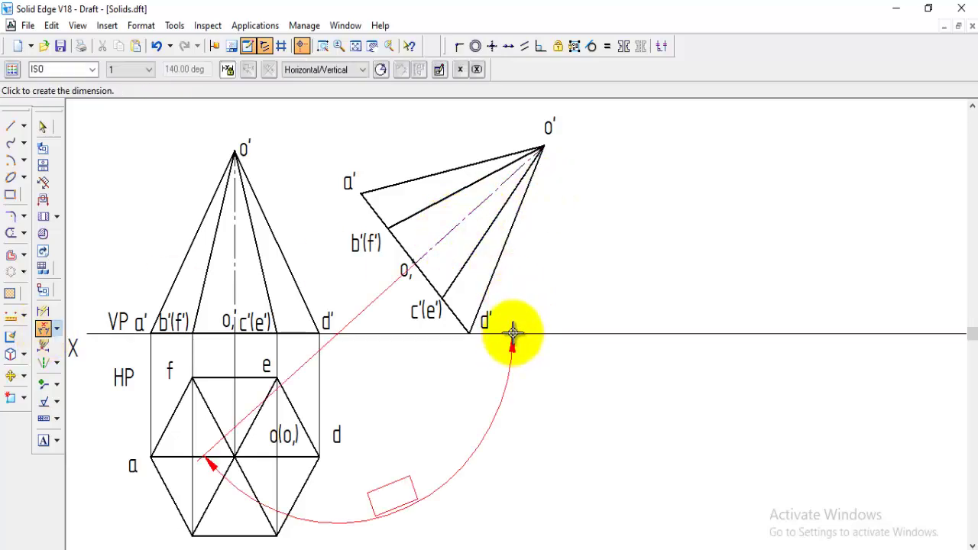
left_click(372, 325)
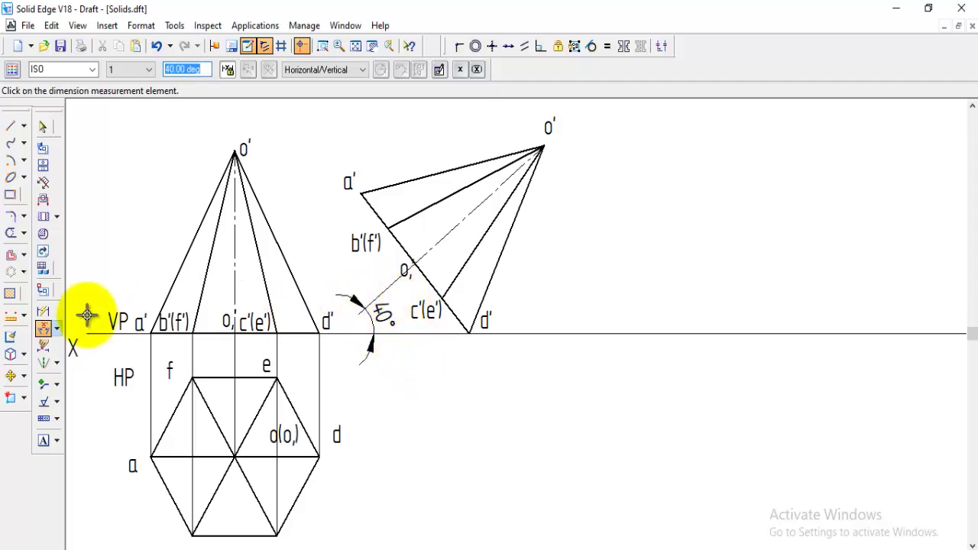
Step: Dimension the original front view's axis height and the lower side of the hexagon that starts at corner a
left_click(43, 311)
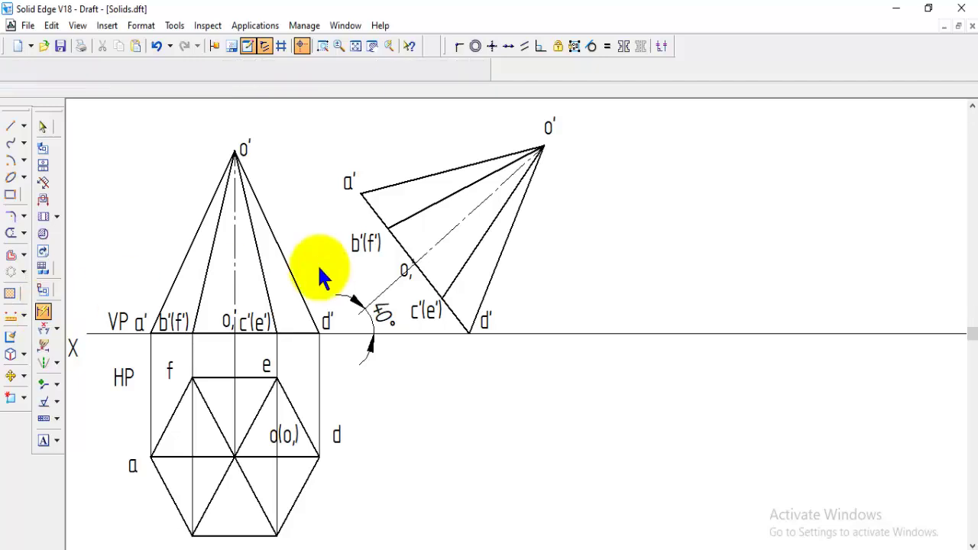
left_click(236, 274)
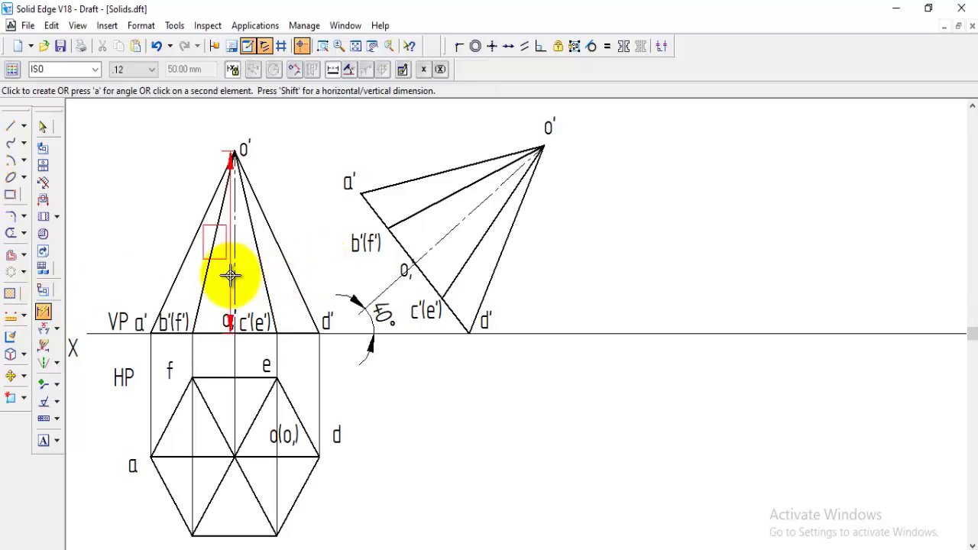
left_click(132, 260)
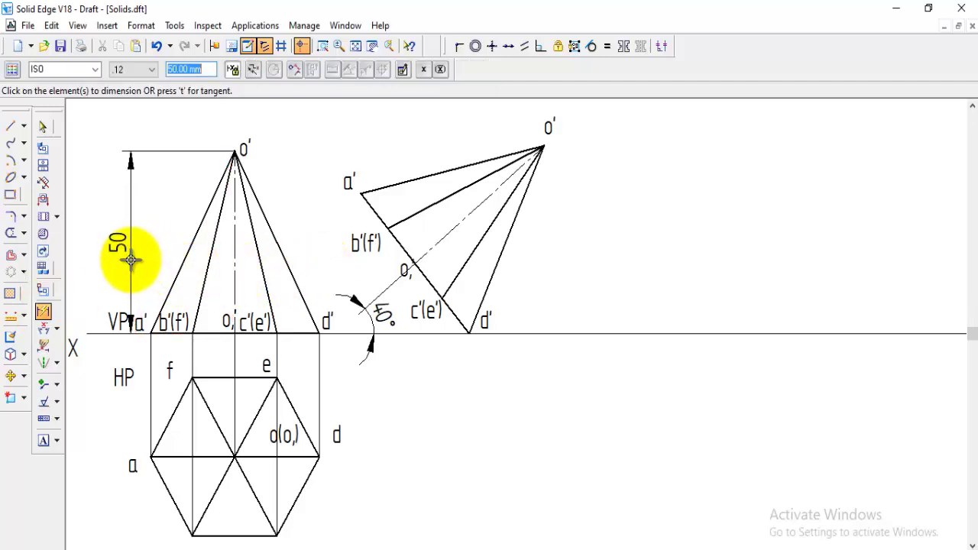
left_click(166, 485)
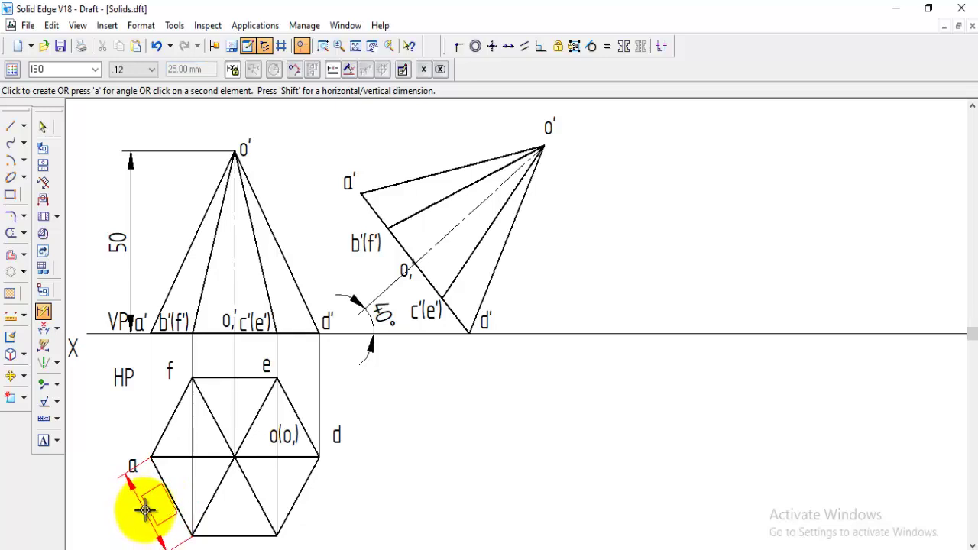
left_click(146, 511)
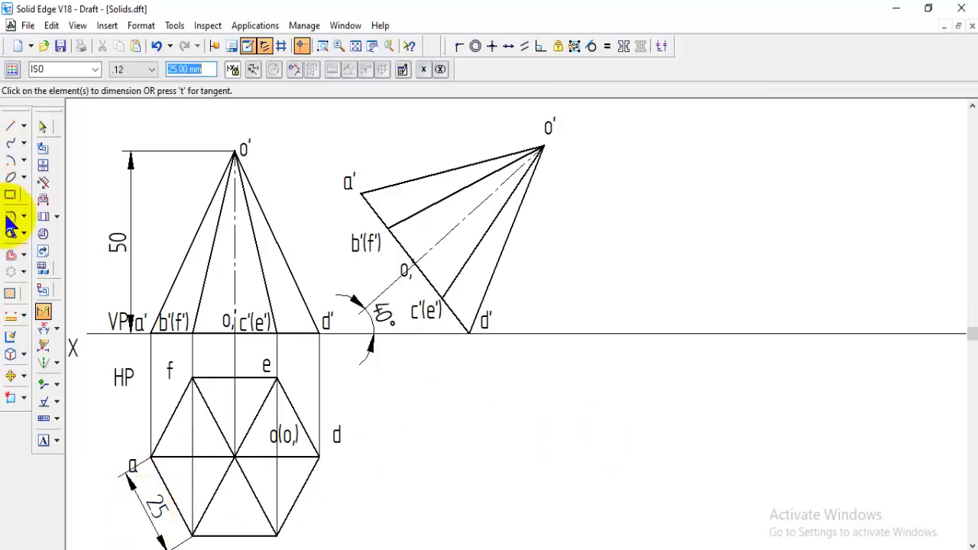
Step: Draw a Normal-style projector from d' of the tilted view vertically down to the level of d, then horizontally to d
left_click(10, 126)
left_click(73, 70)
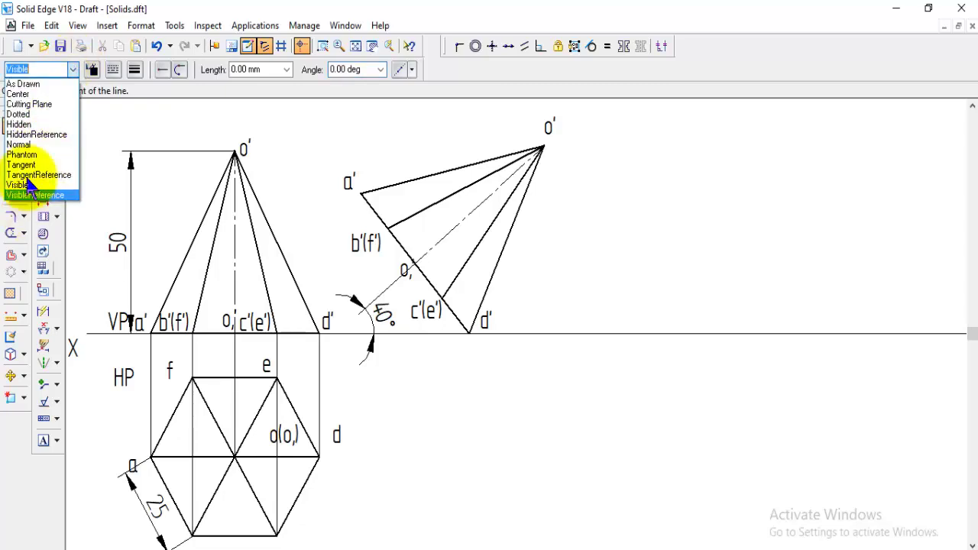
left_click(31, 139)
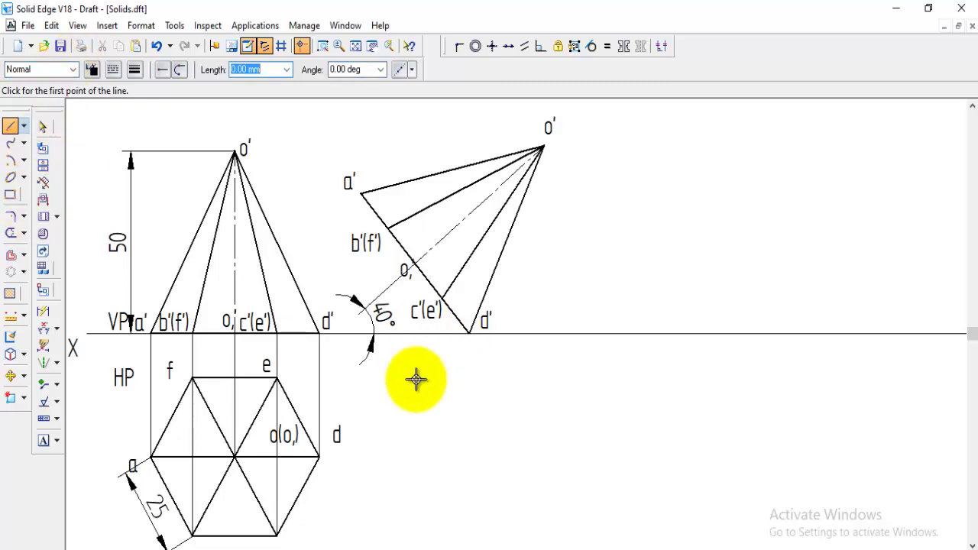
left_click(467, 333)
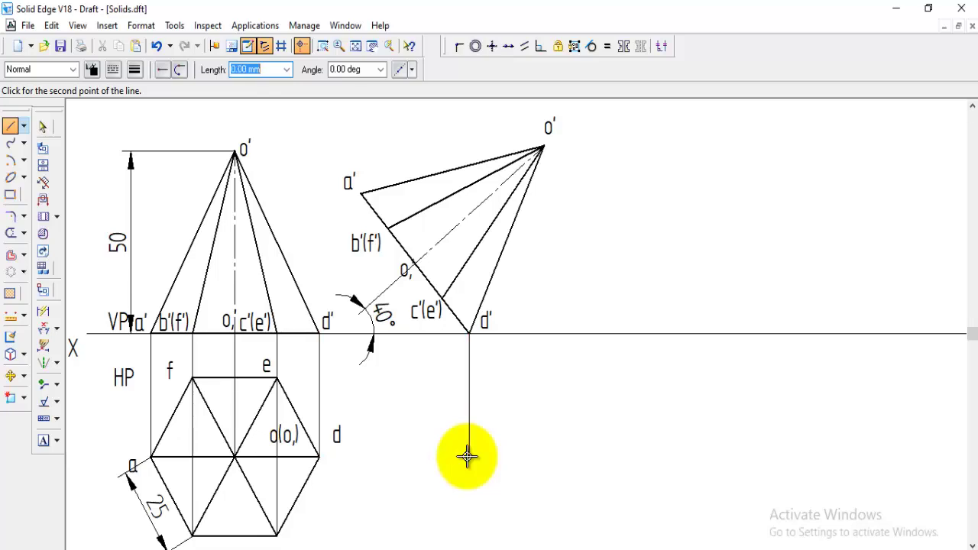
left_click(319, 457)
right_click(319, 457)
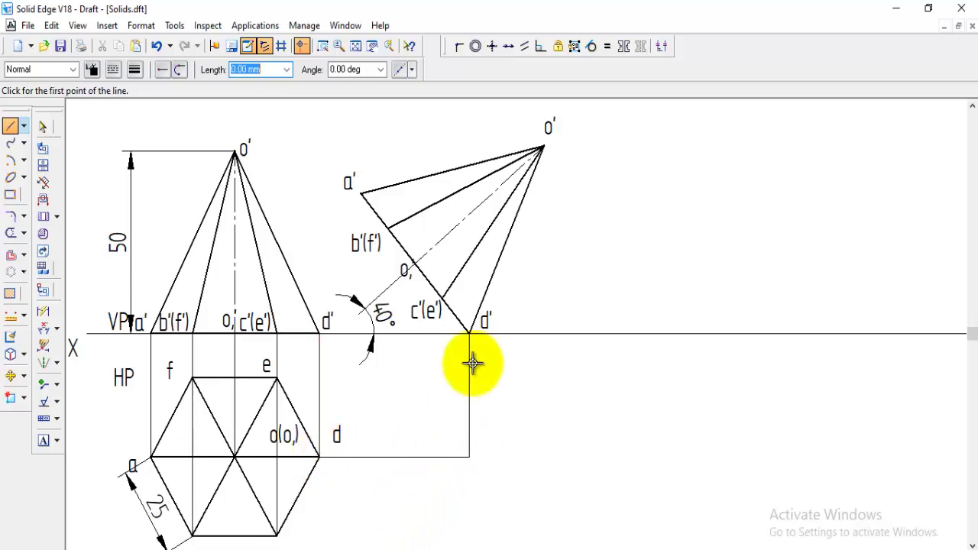
Step: Project c'(e') of the tilted view down to the level of c, with horizontal projectors from c and e meeting it
left_click(443, 296)
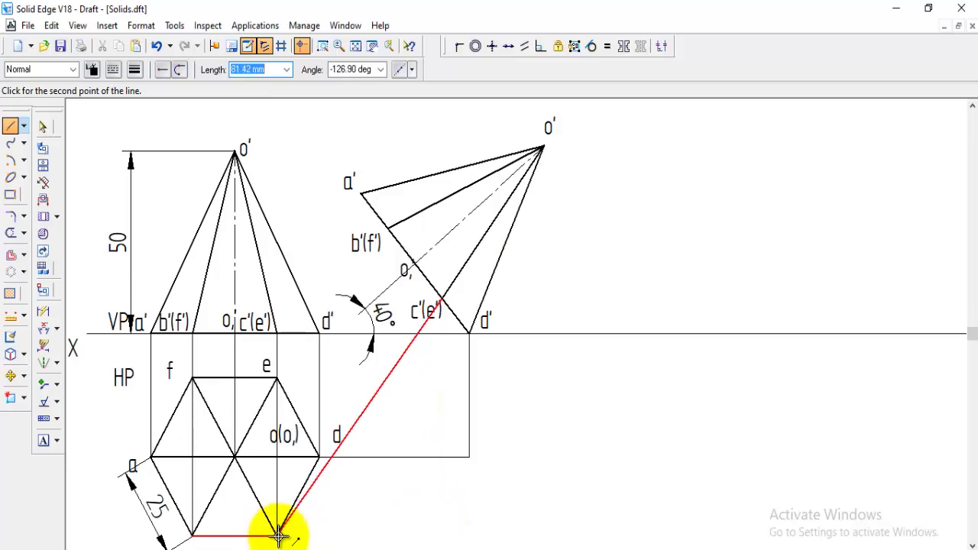
scroll(417, 524, "down", 1)
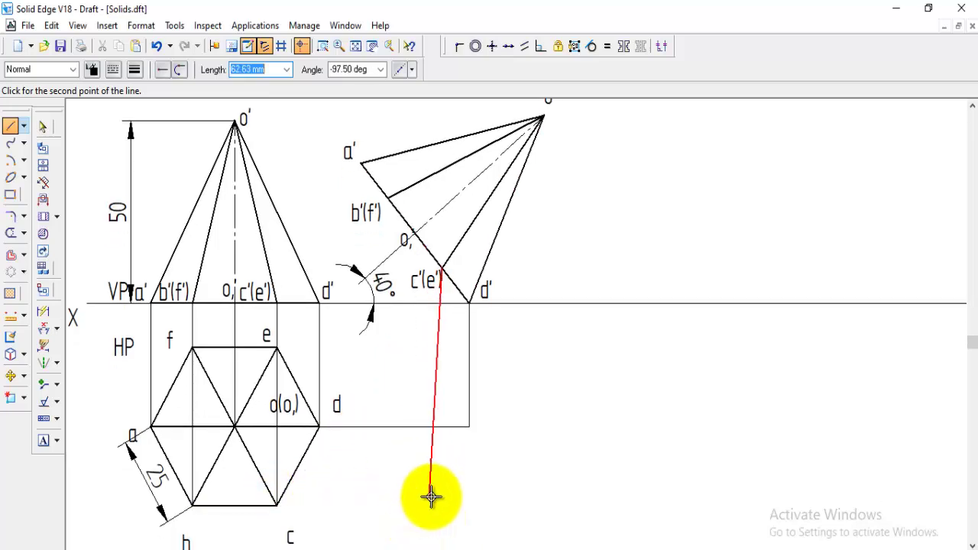
left_click(442, 506)
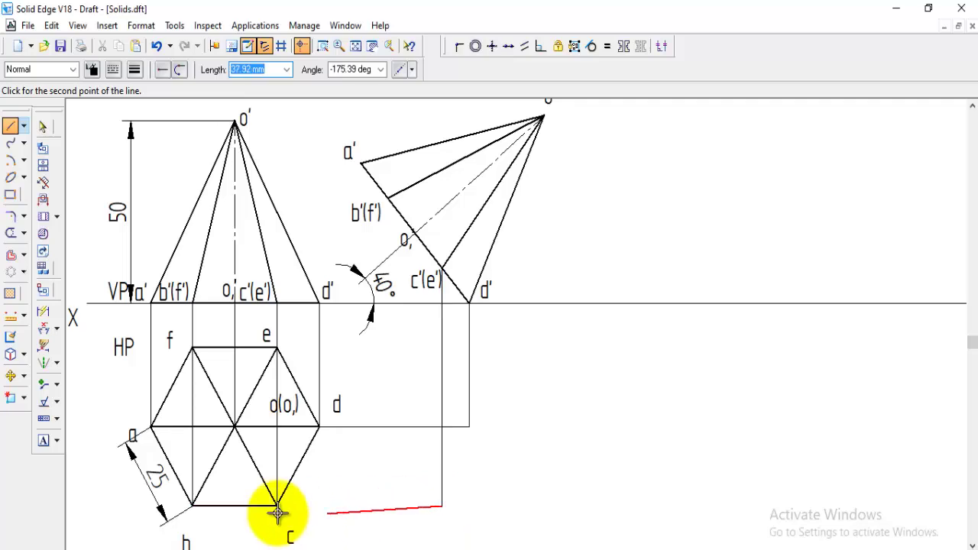
left_click(276, 506)
right_click(337, 482)
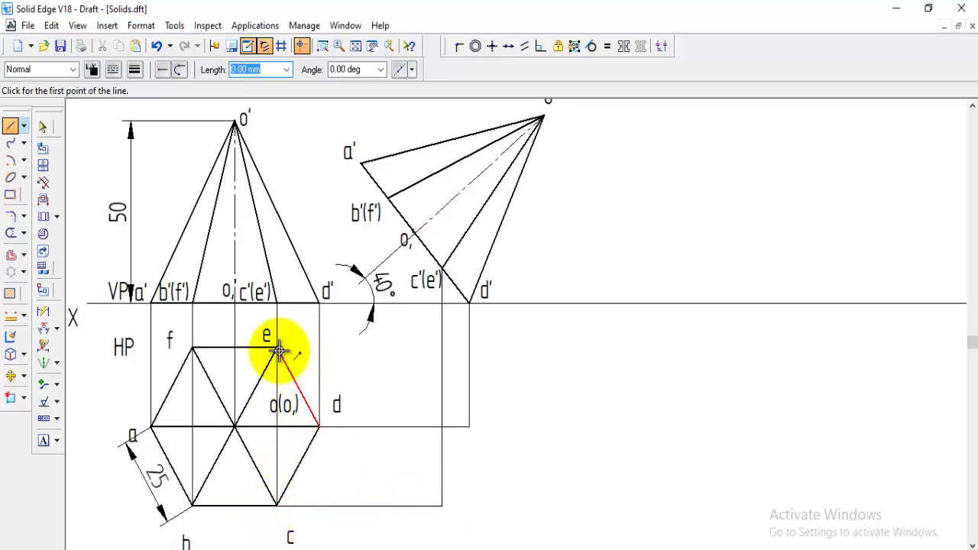
left_click(278, 349)
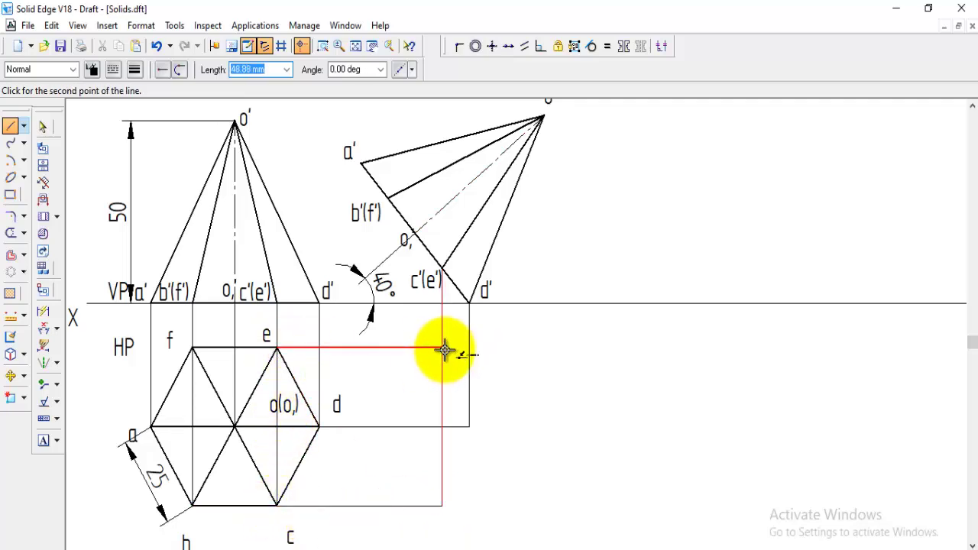
left_click(444, 349)
right_click(518, 378)
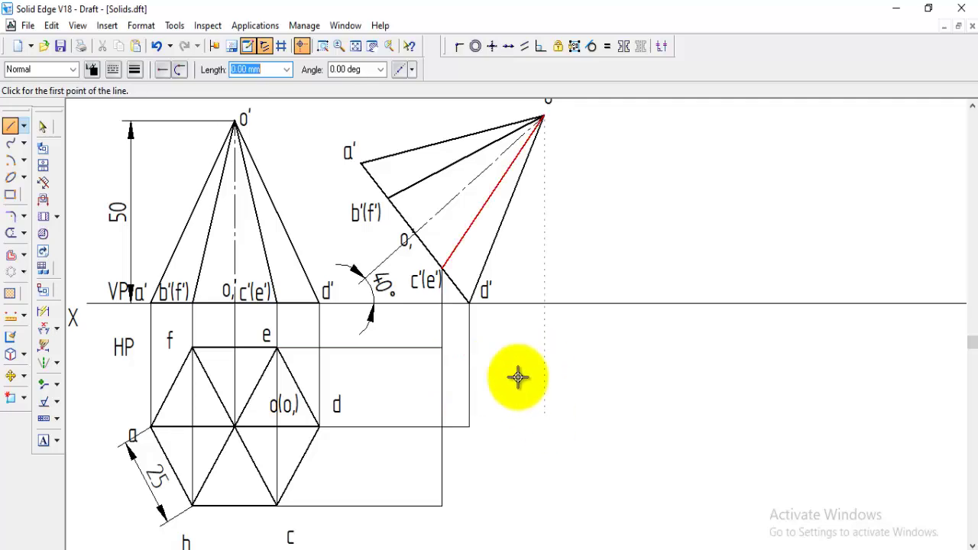
Step: Draw vertical projectors from the tilted base centre down to the horizontal line through d, and from b'(f') down to the line through c
left_click(414, 233)
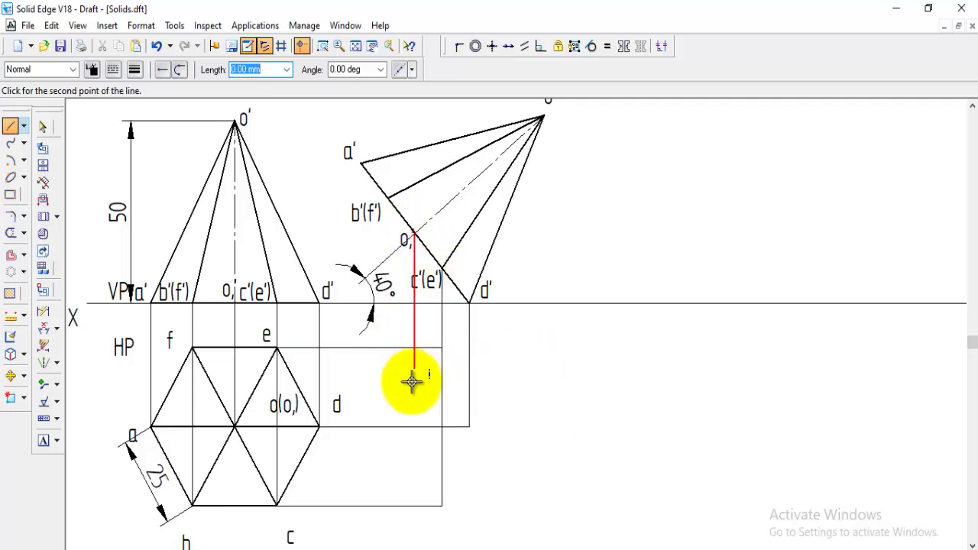
left_click(415, 425)
right_click(404, 312)
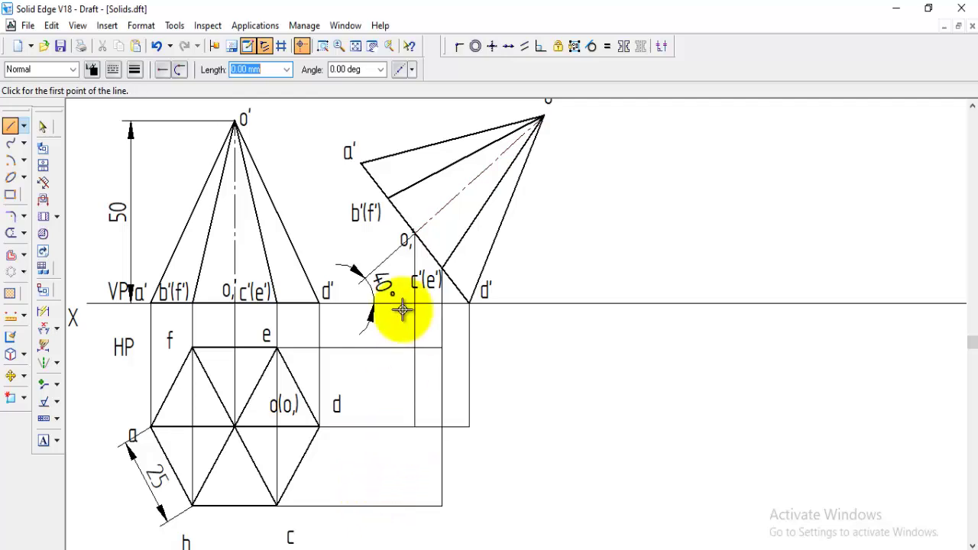
left_click(390, 197)
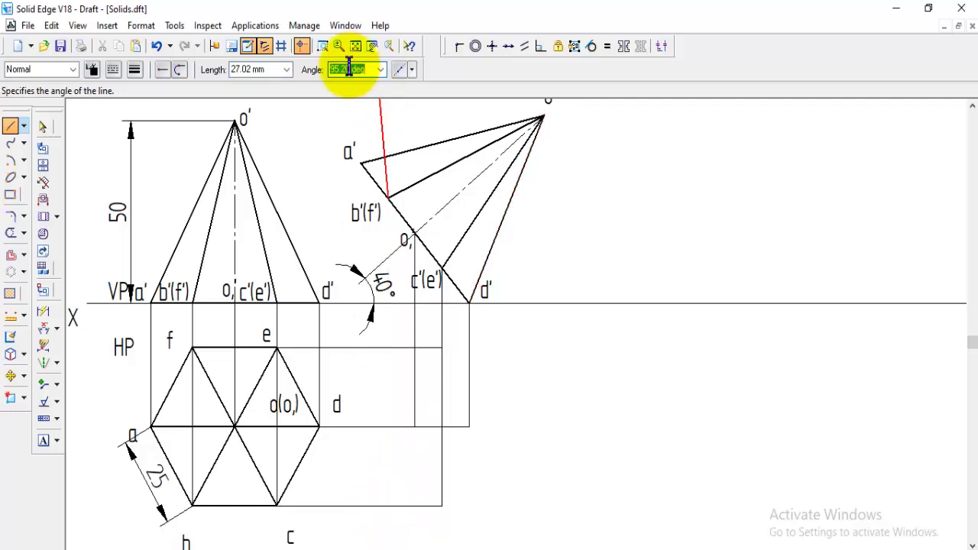
left_click(396, 505)
key("Escape")
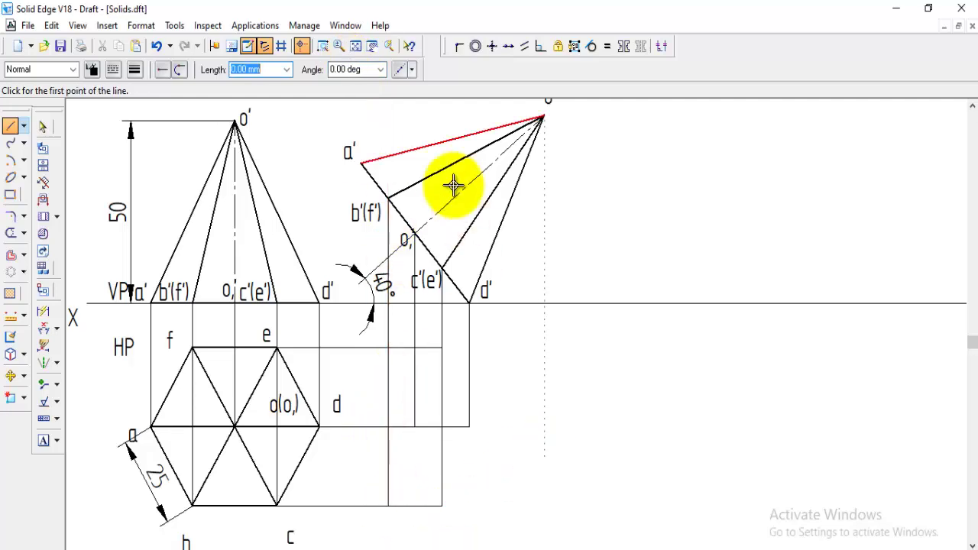
Step: Draw vertical projectors from a' and o' of the tilted view down to the horizontal line through d, extending that line to the apex projector
left_click(360, 163)
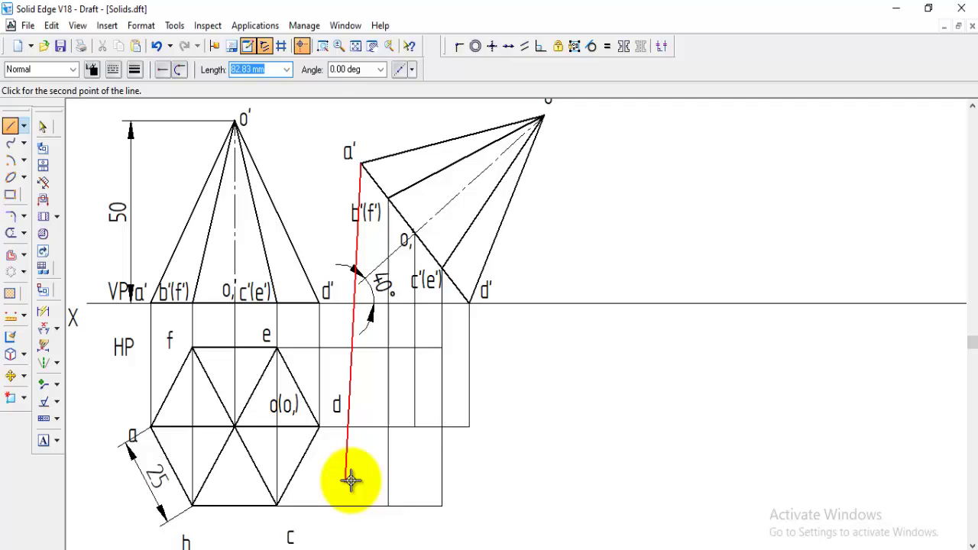
left_click(360, 426)
key("Escape")
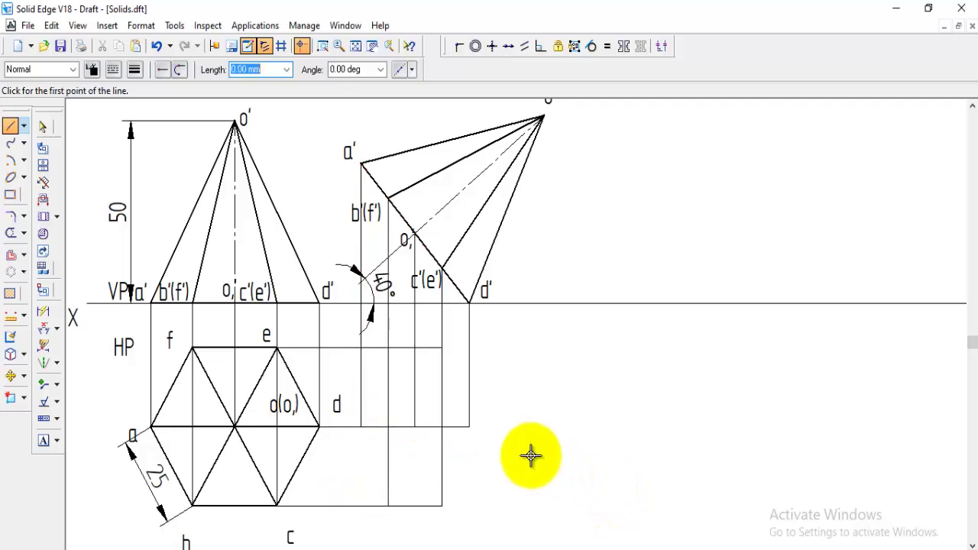
left_click(544, 116)
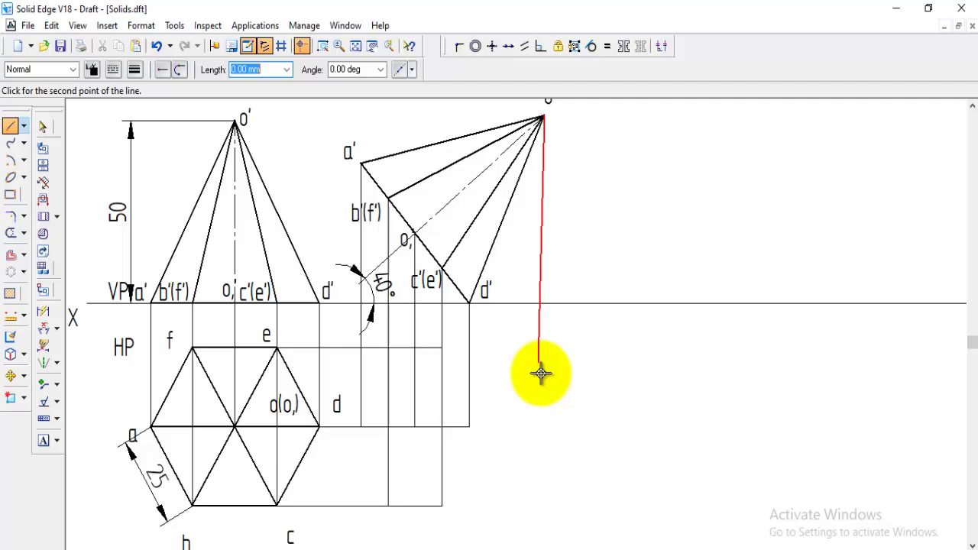
left_click(544, 427)
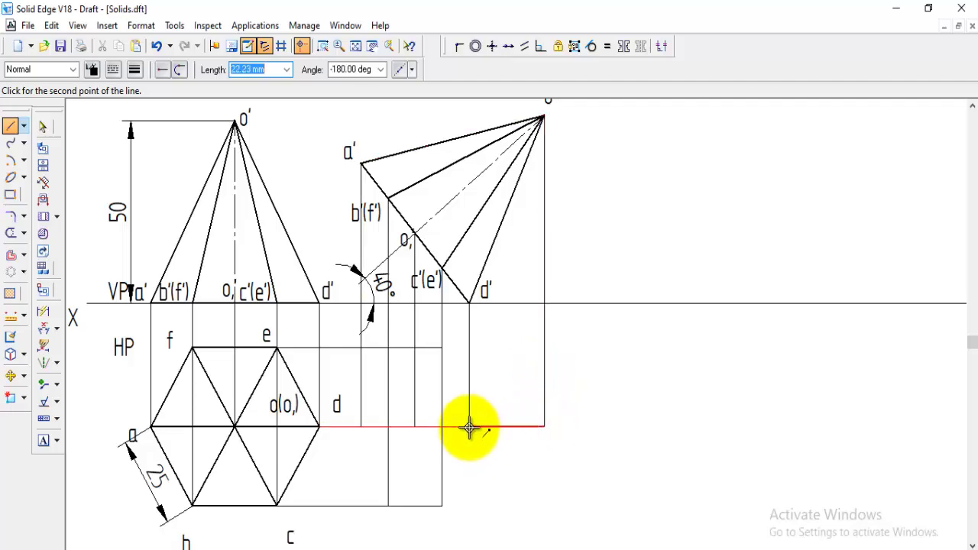
key("Escape")
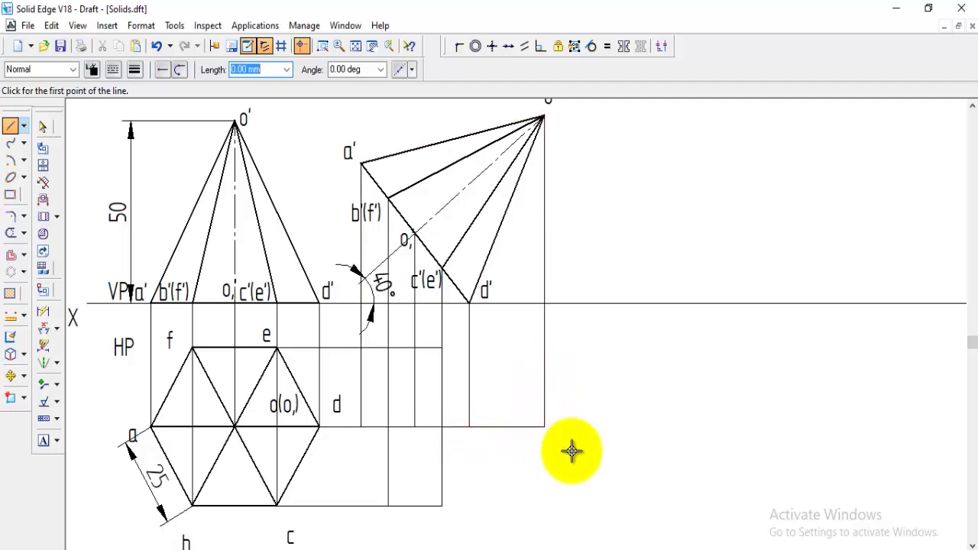
Step: Copy the labels a, b and c from the first top view to their projected corners under the tilted view
left_click(12, 378)
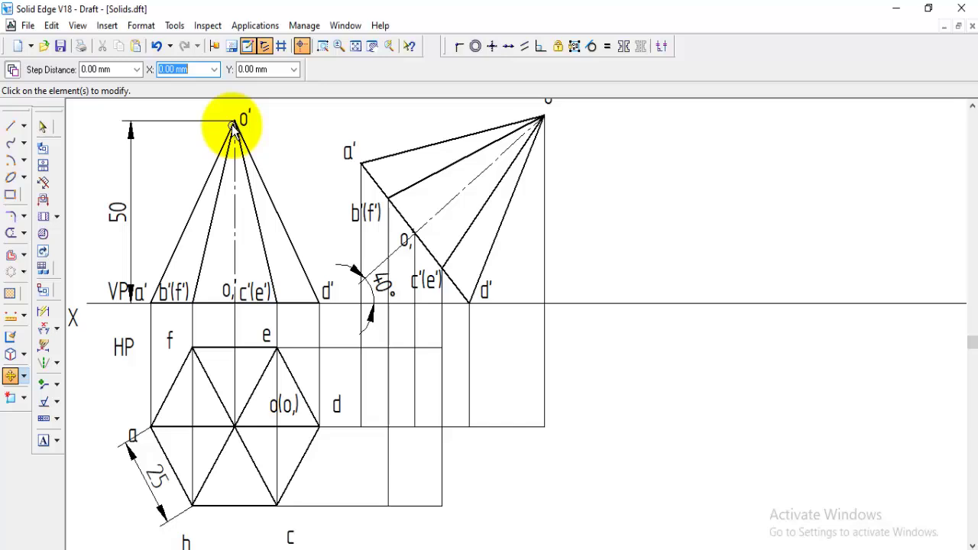
left_click(126, 430)
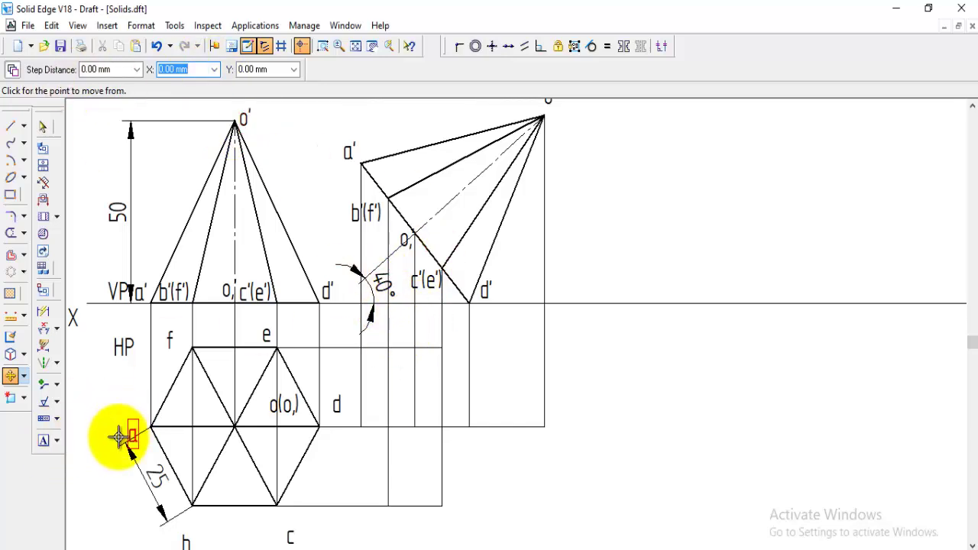
left_click(335, 417)
left_click(187, 535)
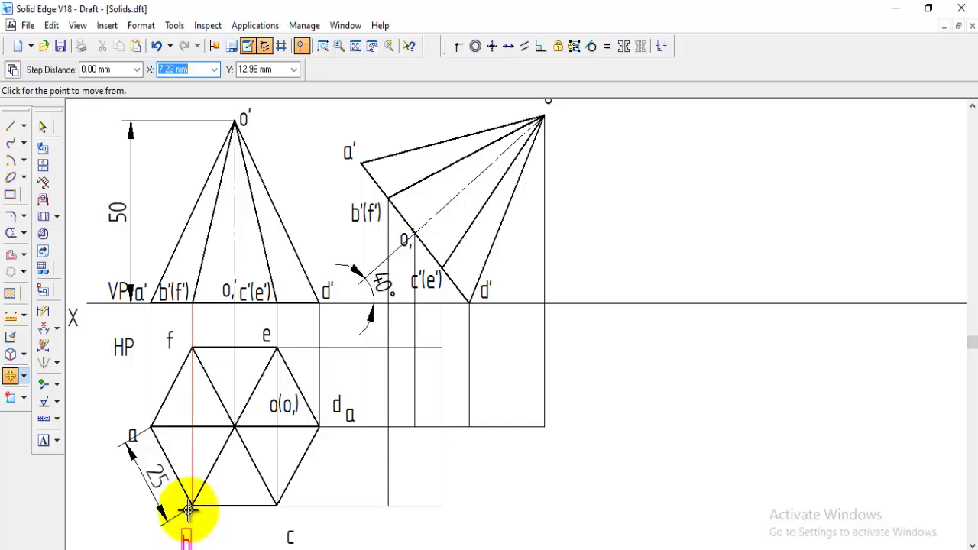
left_click(189, 510)
left_click(384, 494)
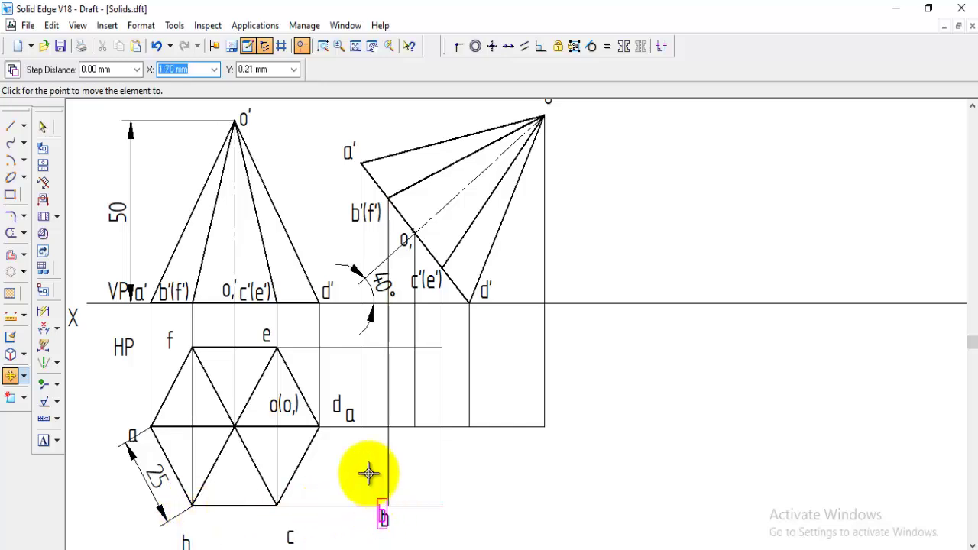
left_click(276, 533)
left_click(426, 513)
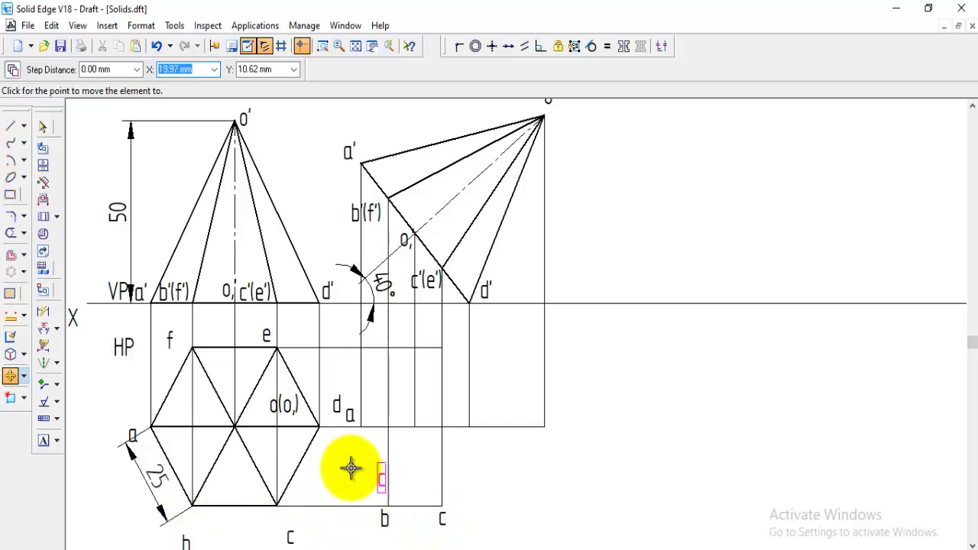
Step: Copy the labels d, e and f to their projected corners, and label the projected base centre "o," and apex "o"
left_click(334, 400)
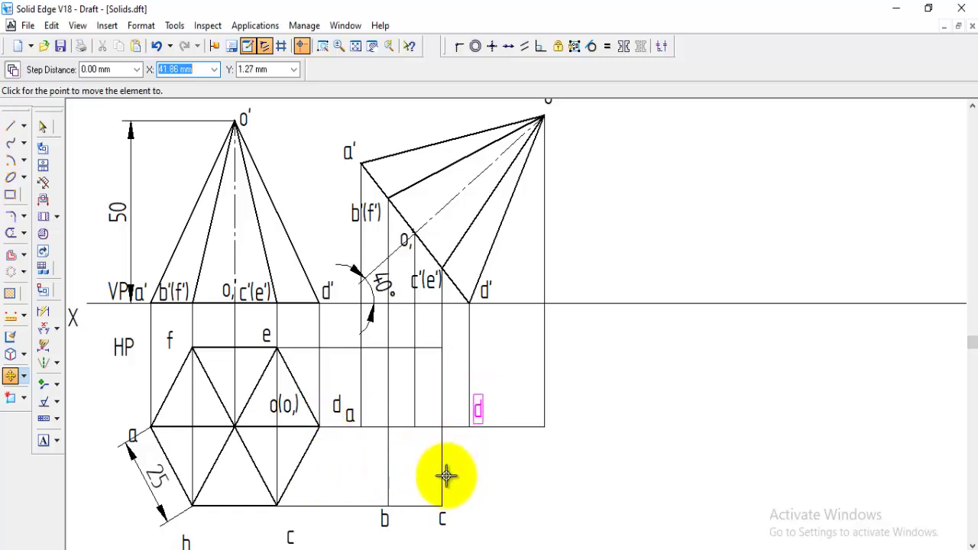
left_click(449, 478)
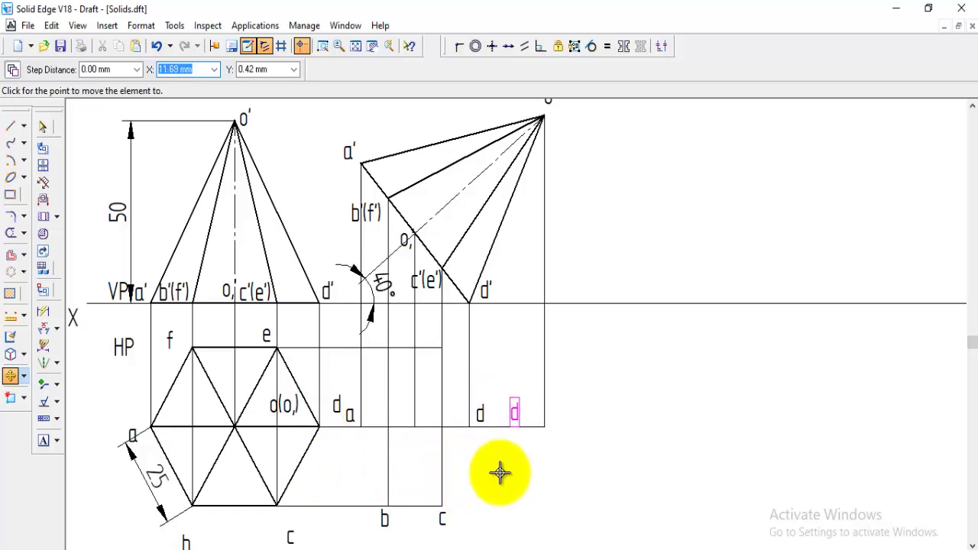
left_click(267, 342)
left_click(451, 390)
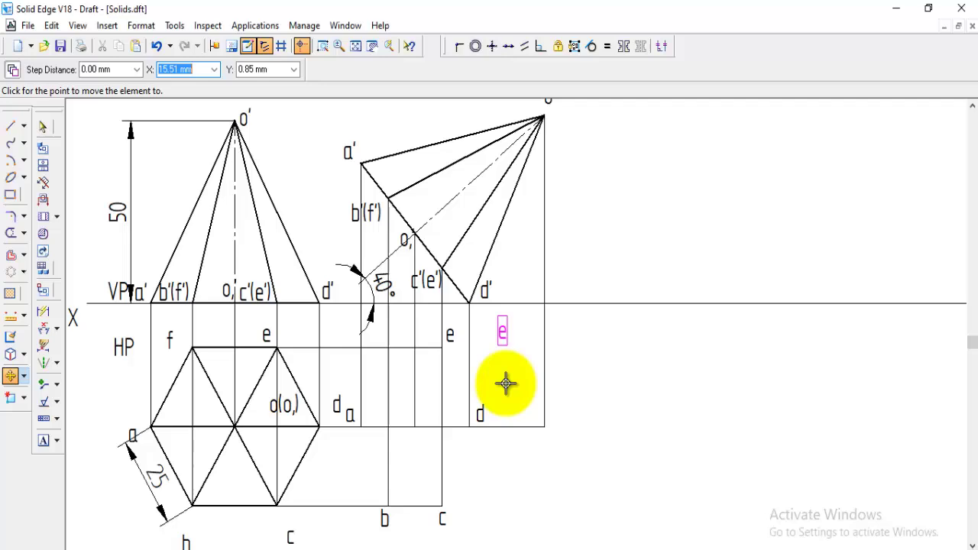
left_click(183, 357)
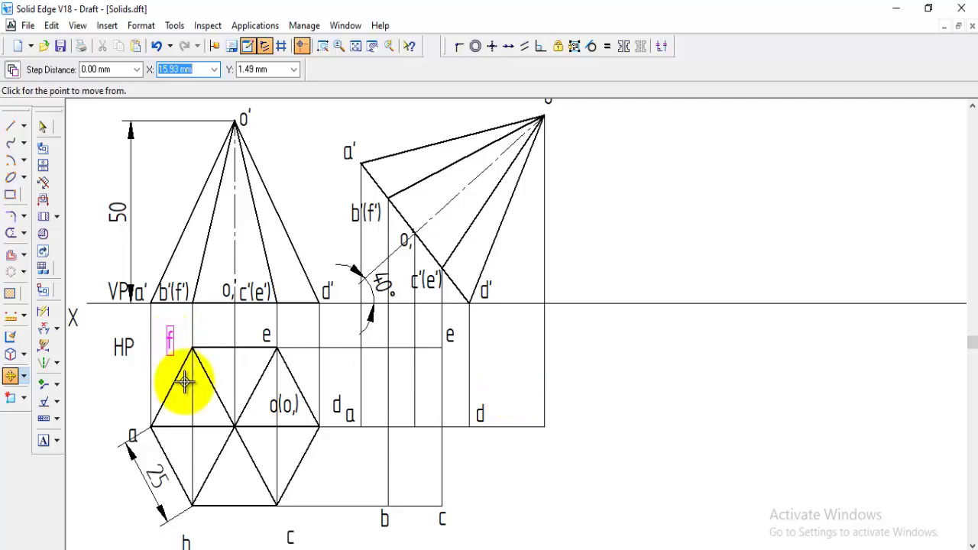
left_click(395, 378)
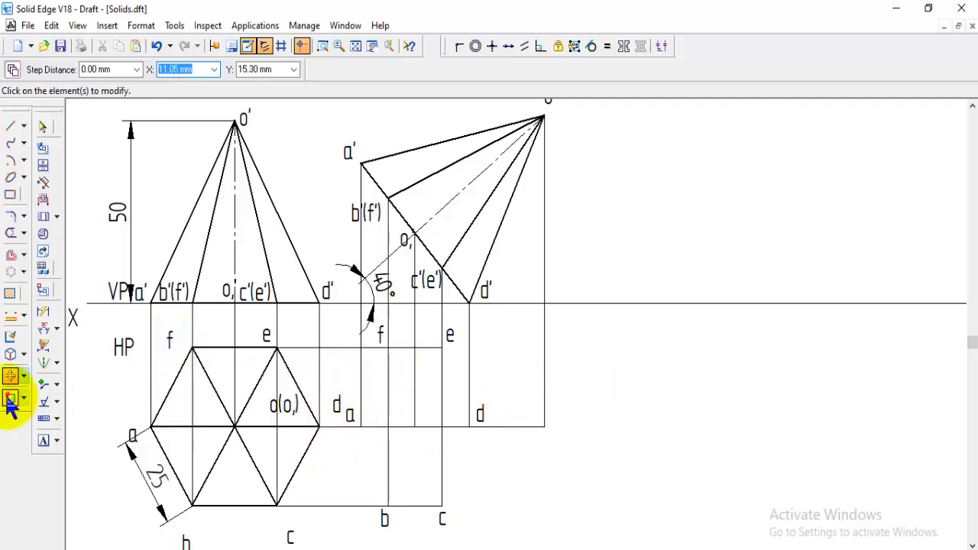
left_click(43, 445)
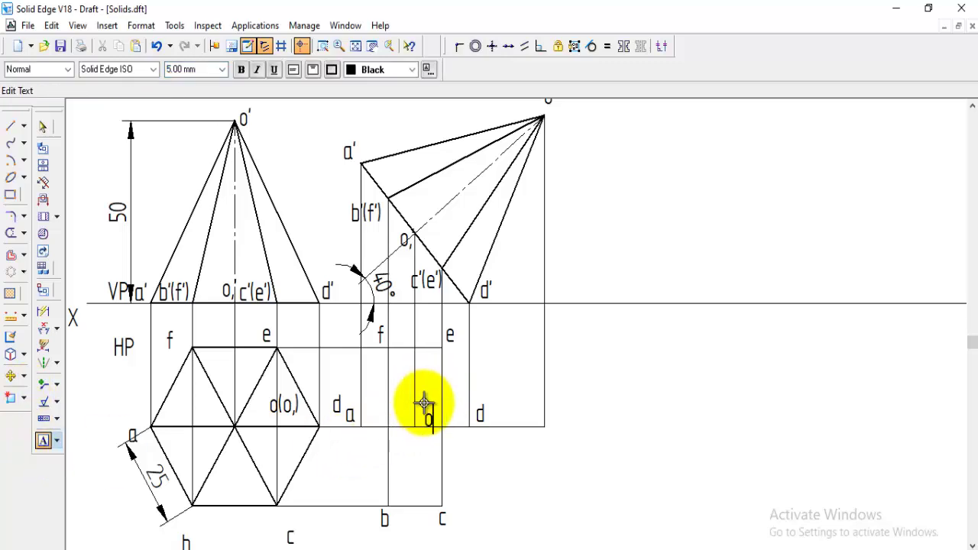
type(",")
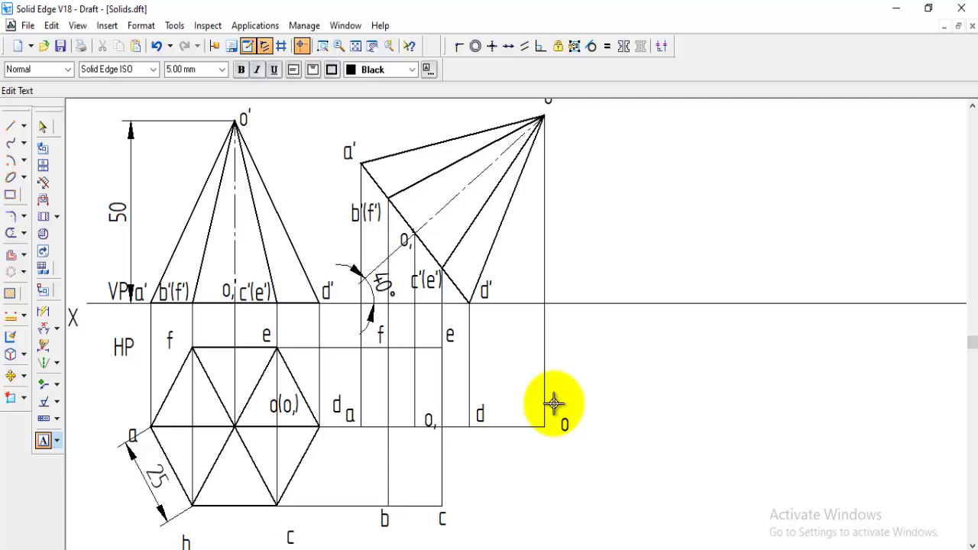
Step: Draw the second top view's outline in the Visible line style through o, e, f, a, b, c and back to o
left_click(12, 147)
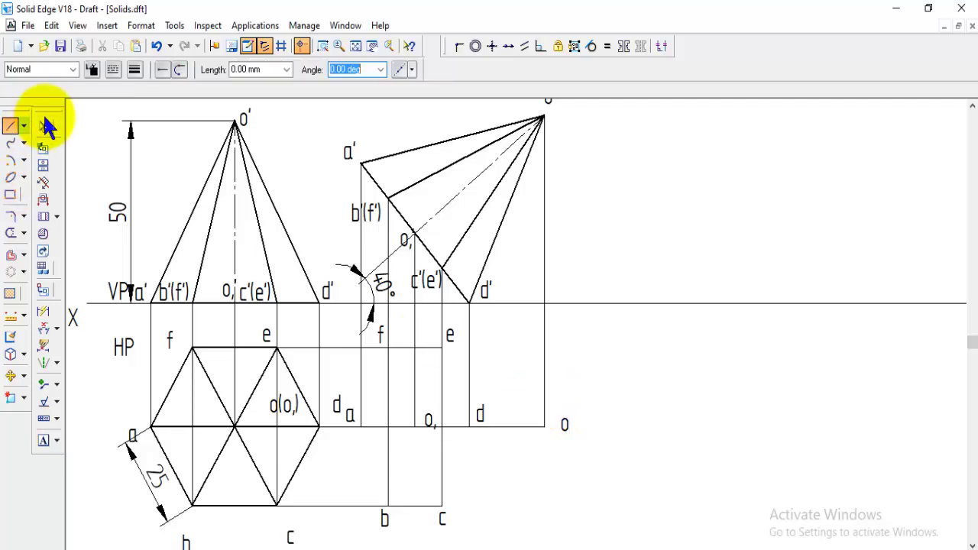
left_click(72, 69)
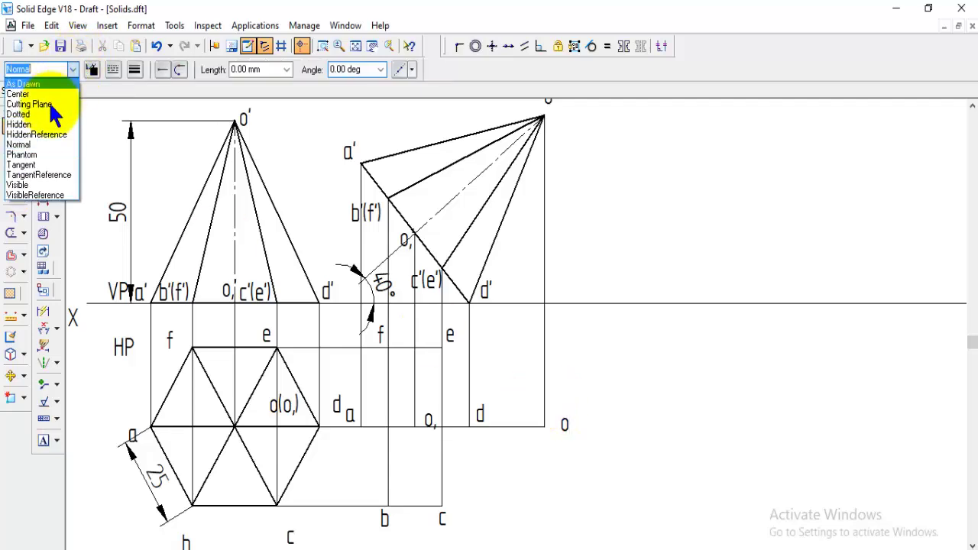
left_click(16, 185)
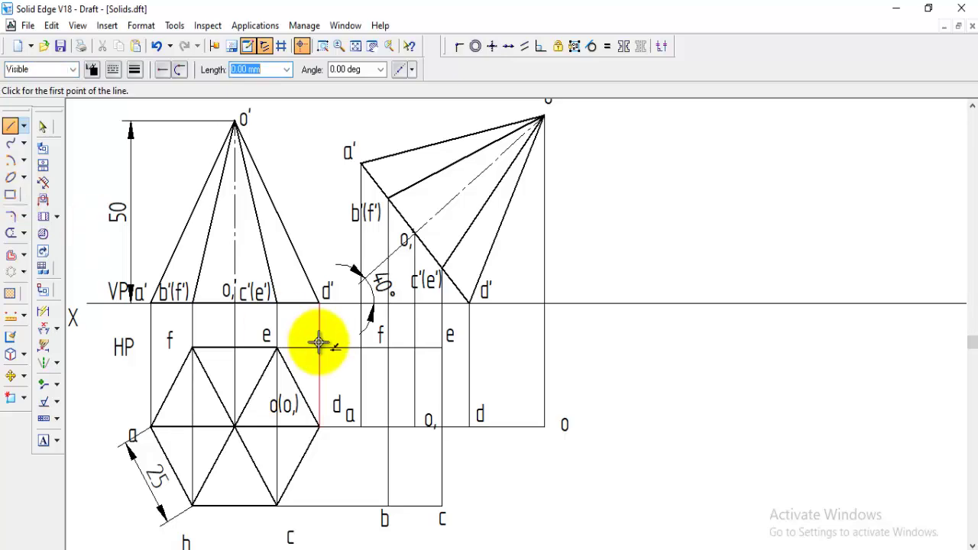
scroll(678, 435, "up", 1)
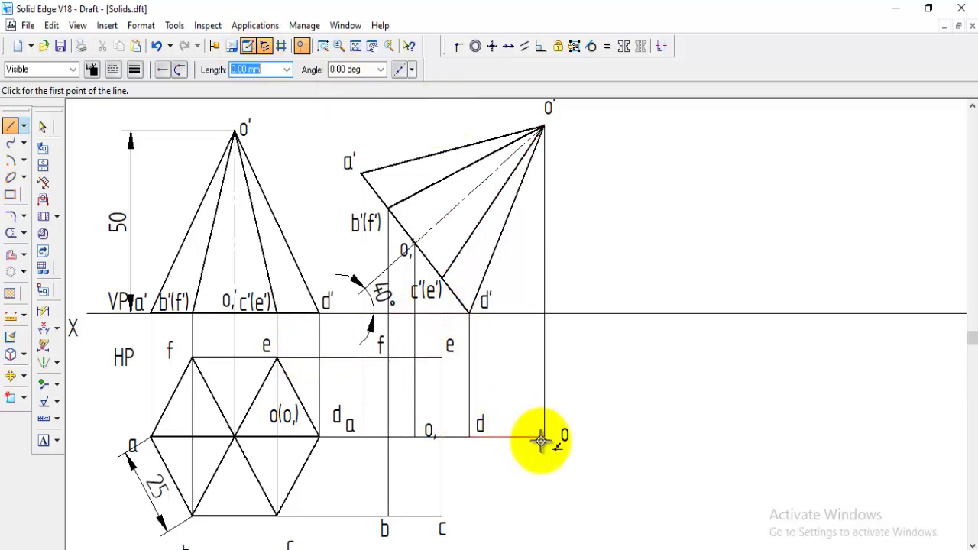
left_click(442, 358)
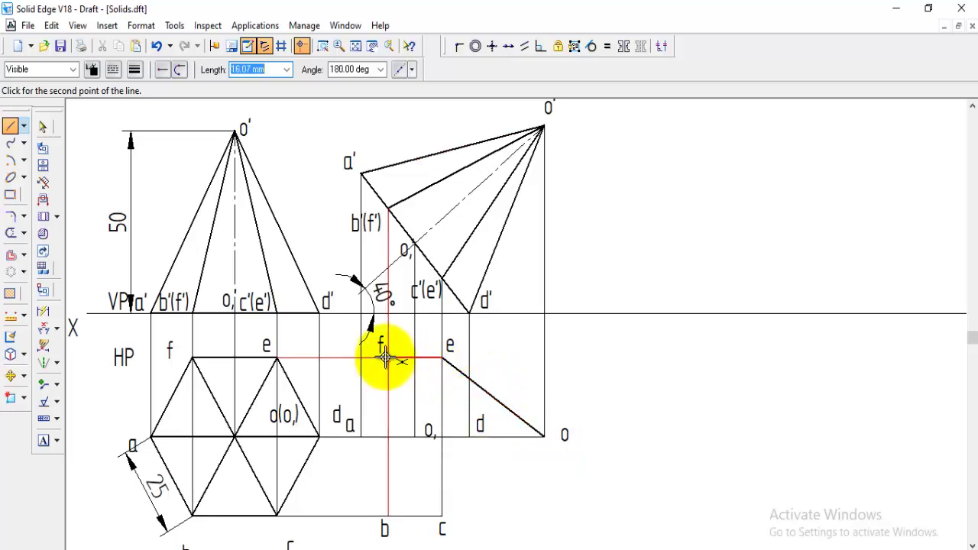
left_click(387, 358)
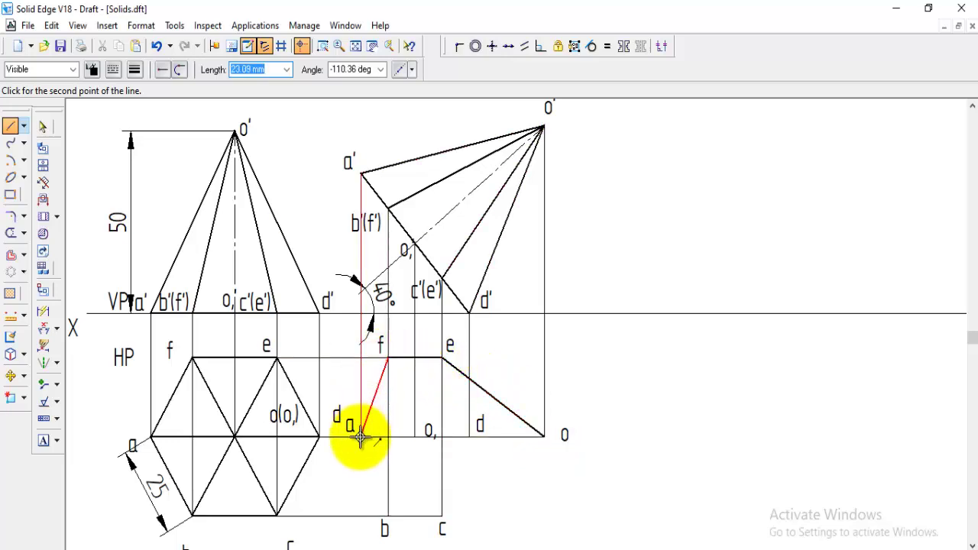
left_click(361, 437)
left_click(388, 515)
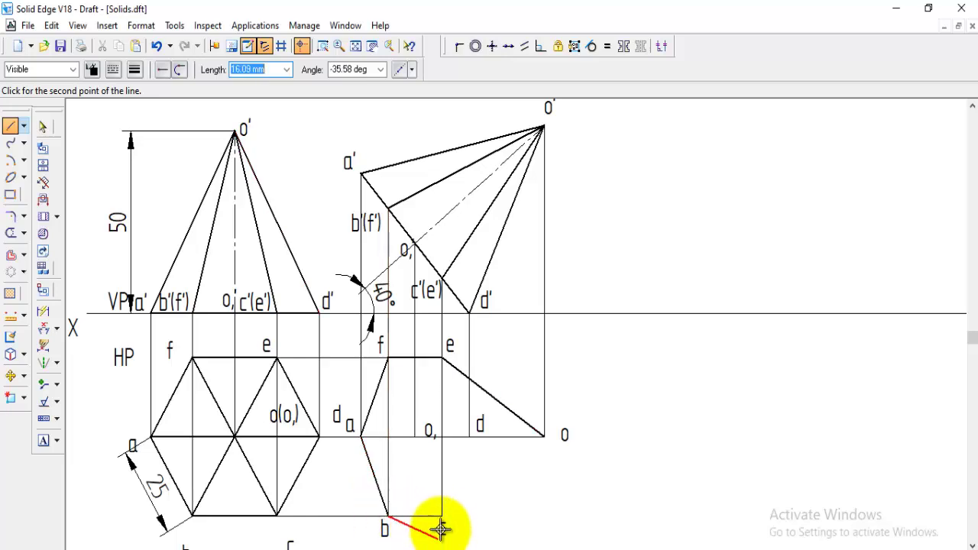
left_click(443, 516)
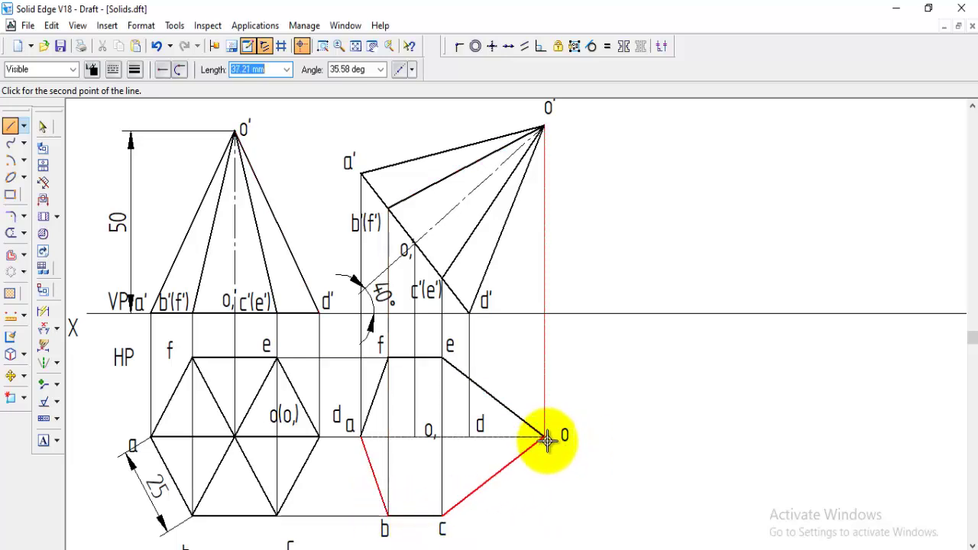
left_click(544, 436)
right_click(544, 437)
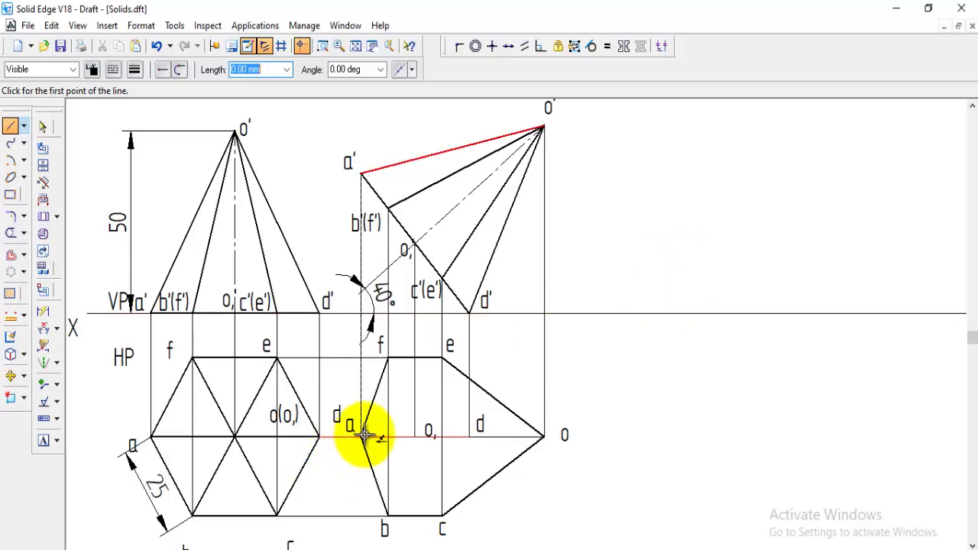
Step: Draw the visible slant edges from a, f and b to the apex o in the second top view
left_click(543, 438)
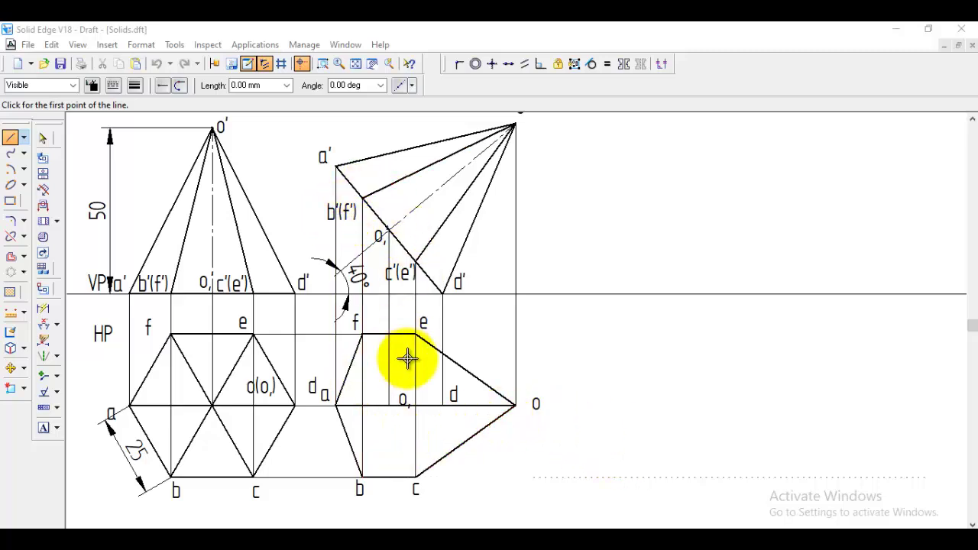
left_click(360, 334)
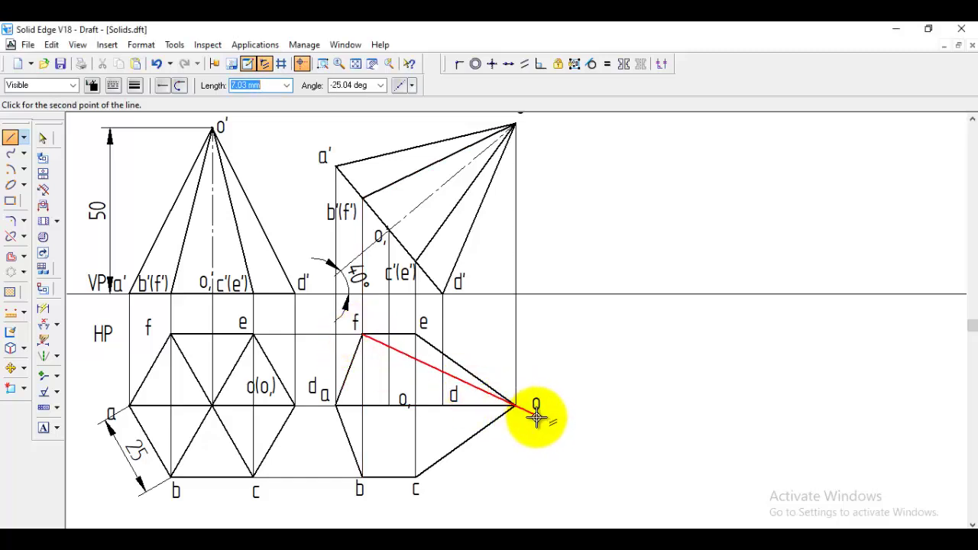
left_click(513, 405)
left_click(360, 479)
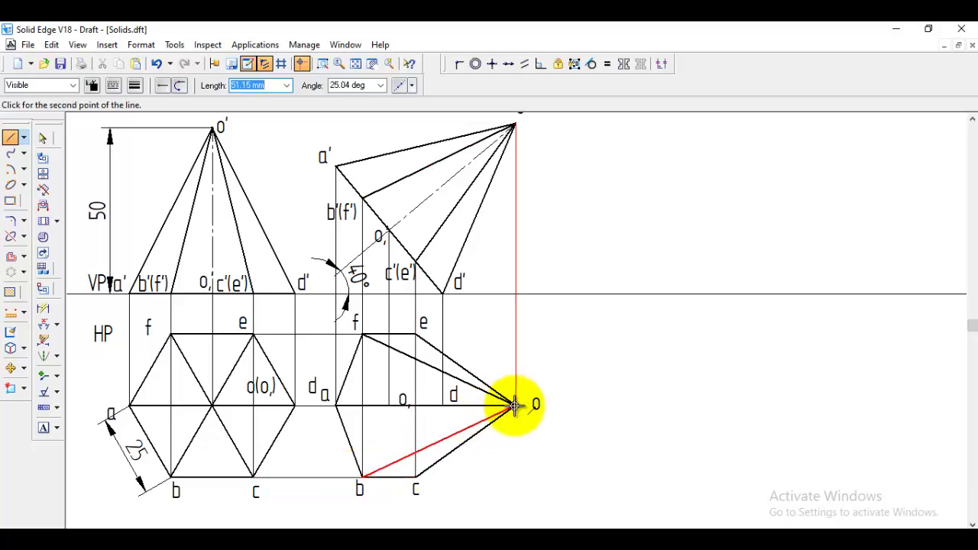
left_click(513, 405)
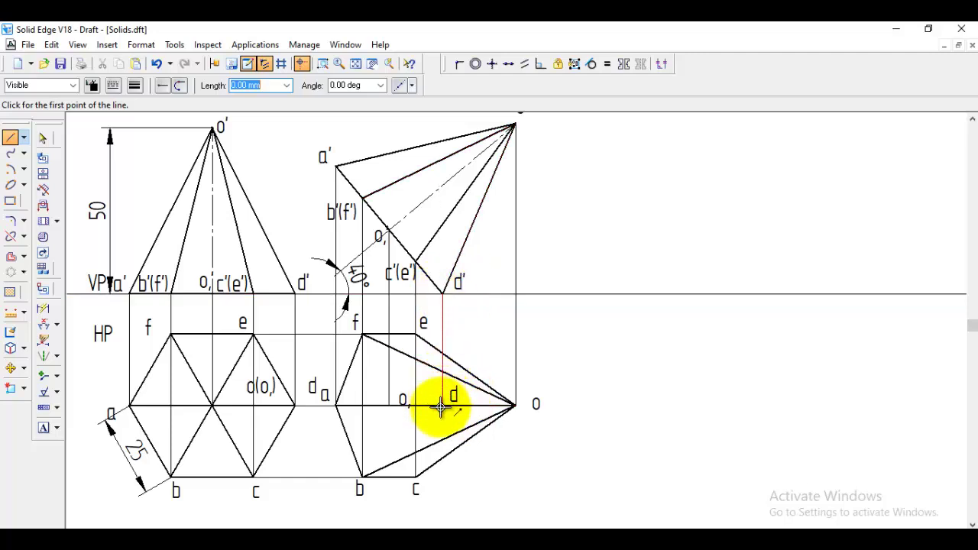
Step: Draw the base edge from d to e in the second top view in the Hidden line style with 0.50 mm width
left_click(72, 84)
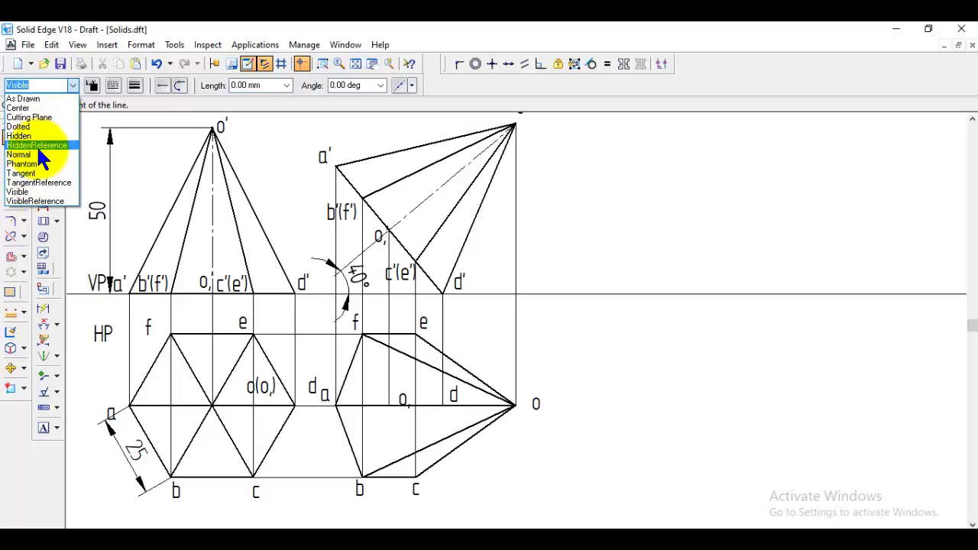
left_click(38, 138)
left_click(134, 85)
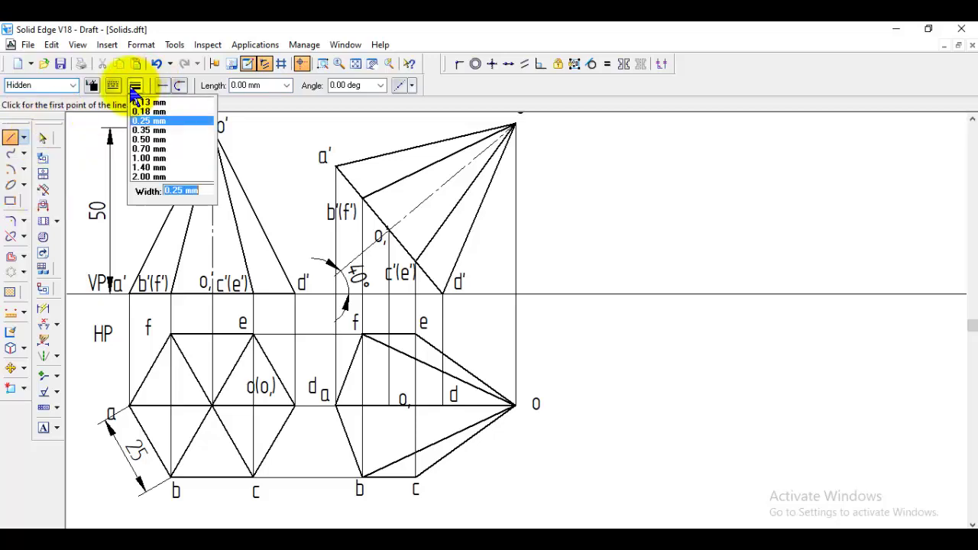
left_click(155, 137)
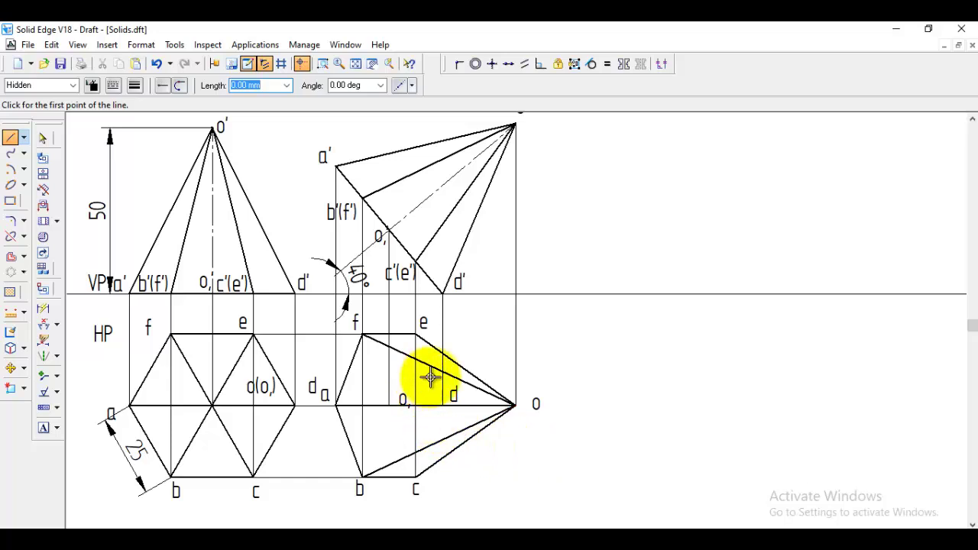
left_click(443, 402)
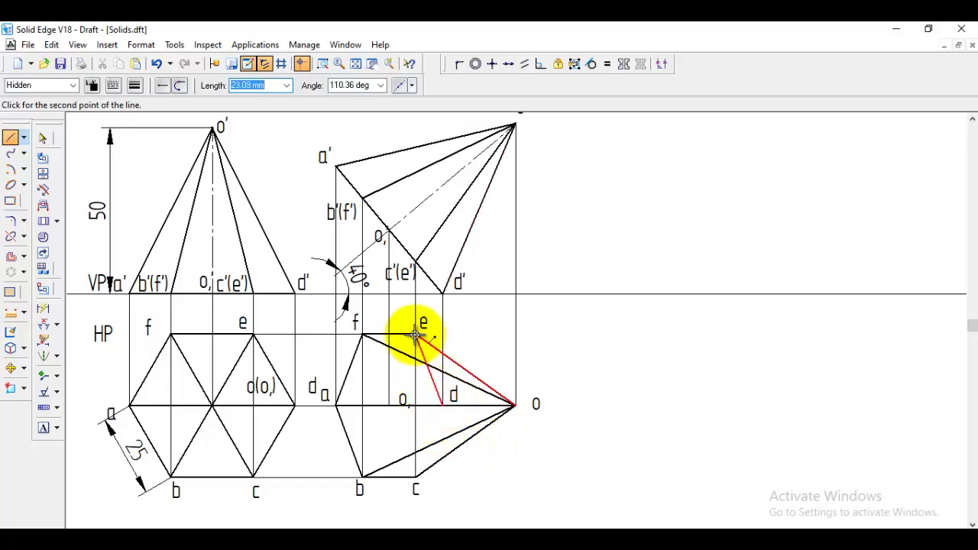
left_click(416, 335)
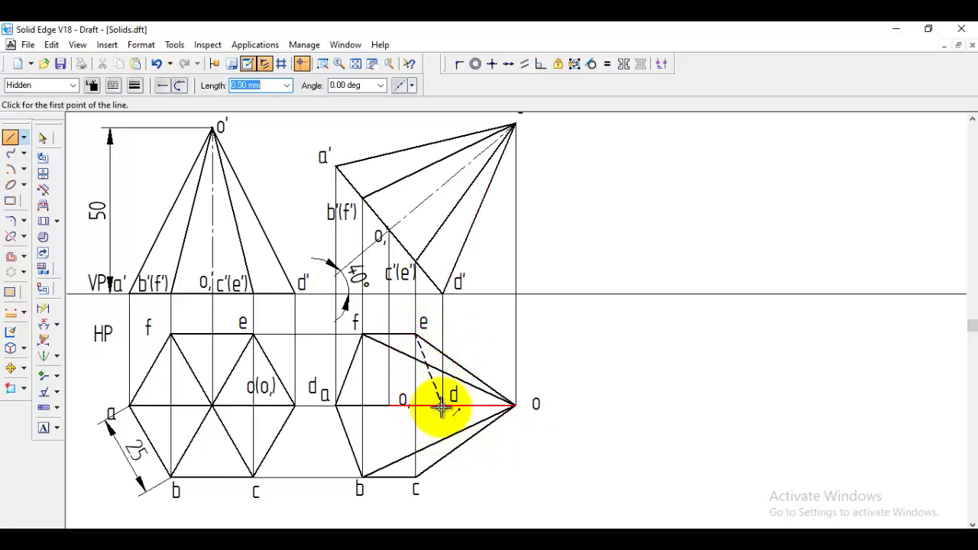
Step: Draw the hidden base edge from d to c in the second top view, and dimension the horizontal distance between the projectors of o, and o
left_click(442, 405)
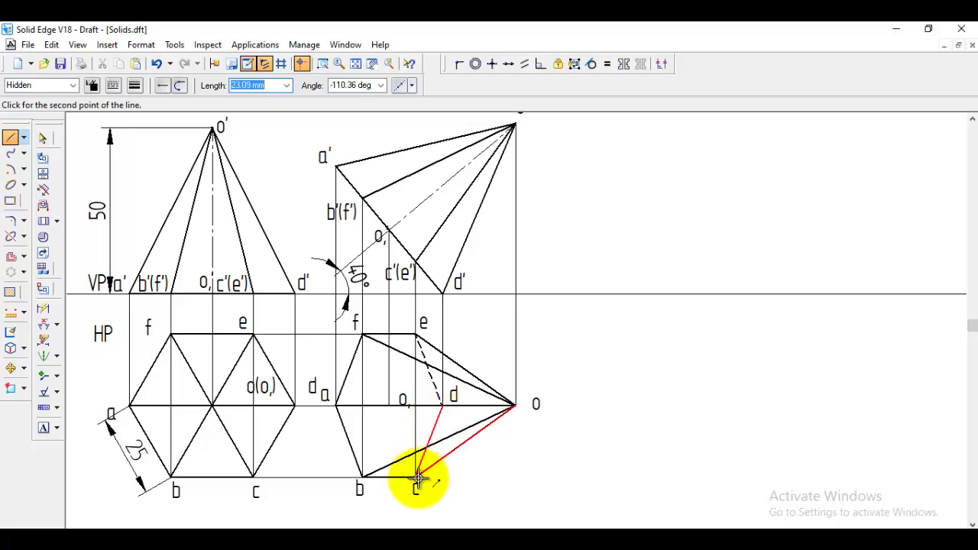
left_click(416, 478)
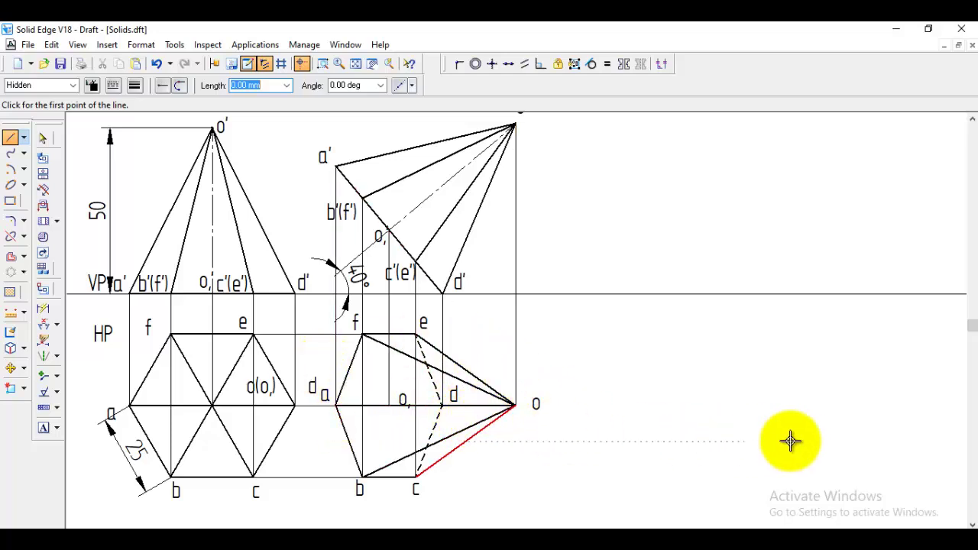
left_click(43, 308)
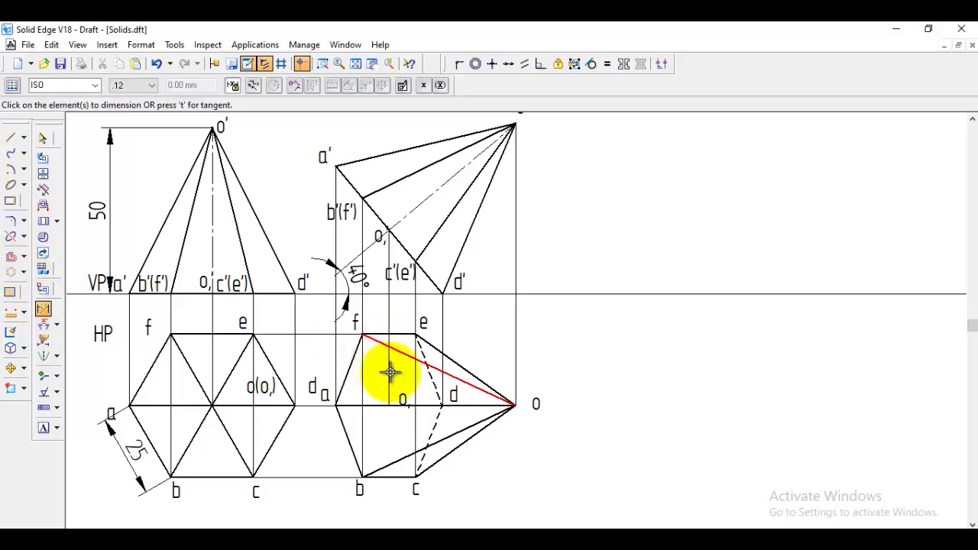
left_click(389, 368)
left_click(514, 345)
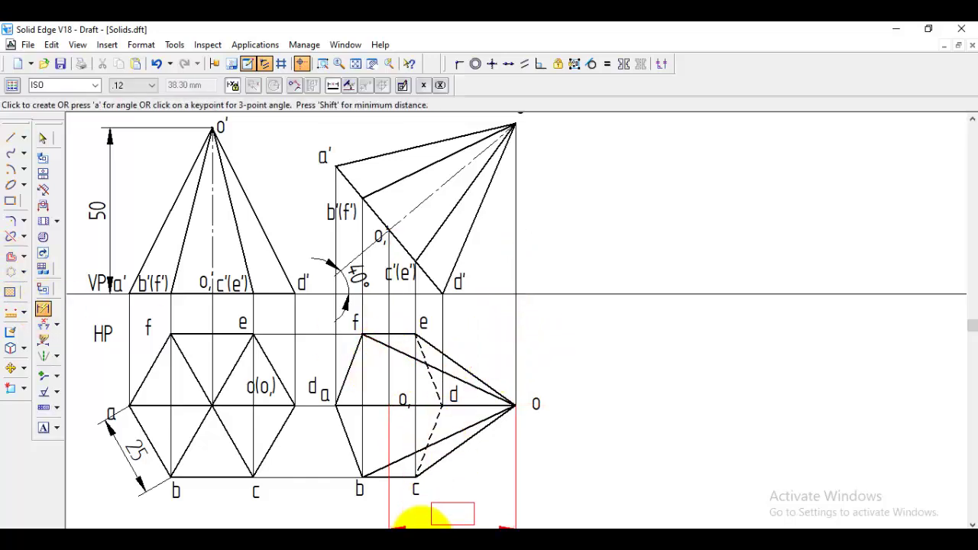
left_click(423, 517)
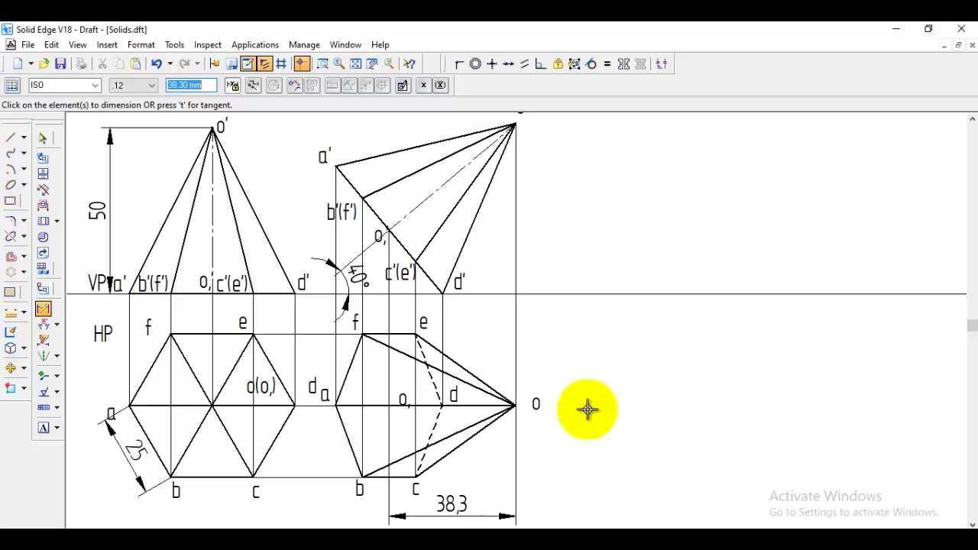
Step: Draw a short horizontal reference line in the Normal line style just below the VP/HP line, beyond the second top view
scroll(741, 421, "up", 3)
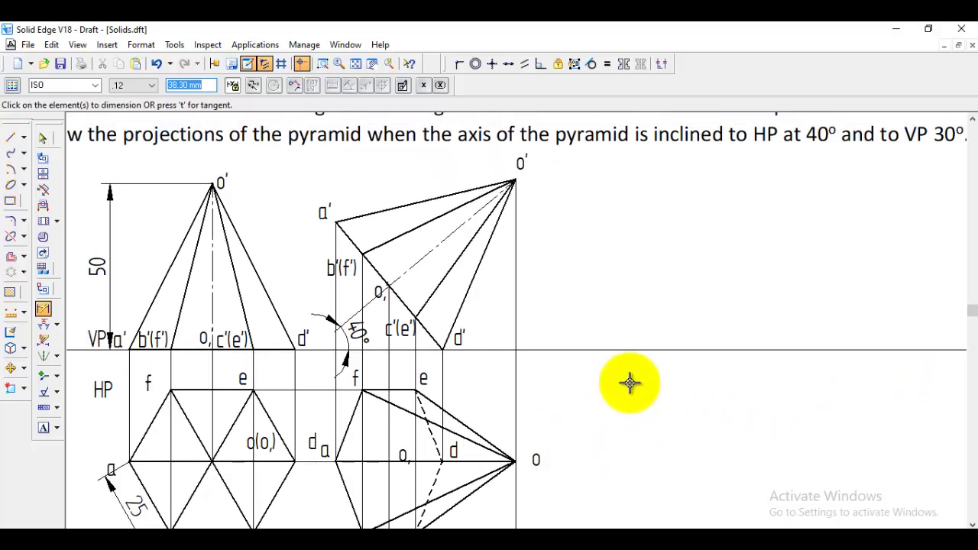
scroll(630, 383, "up", 2)
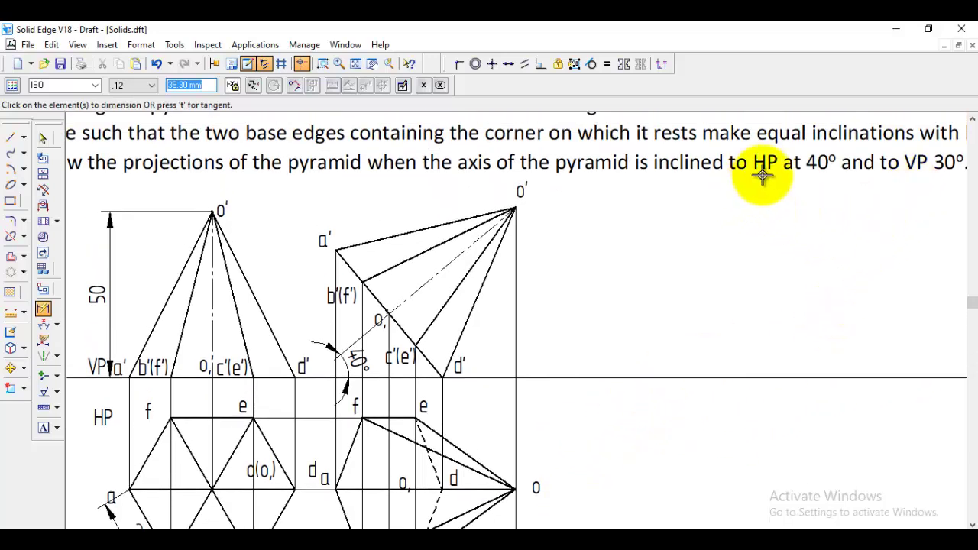
scroll(864, 237, "down", 5)
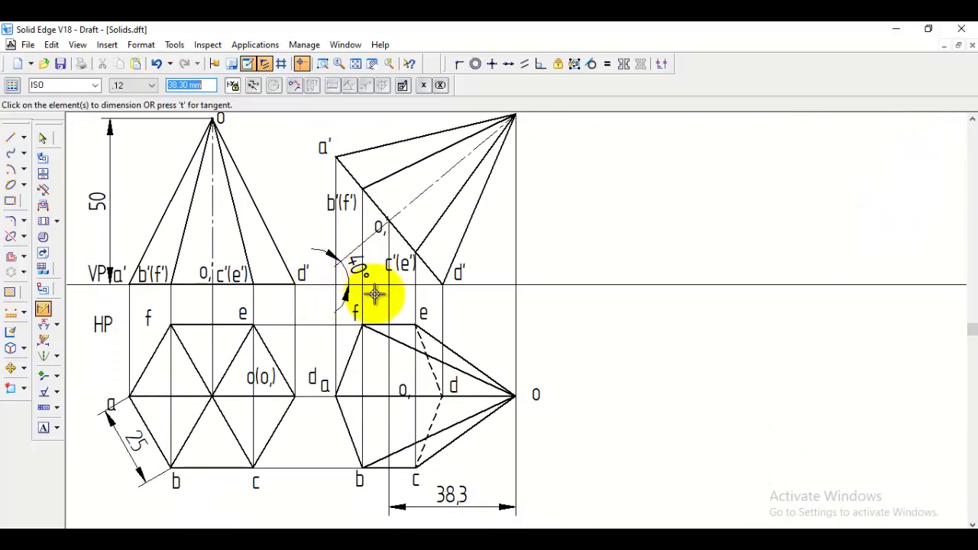
scroll(375, 293, "down", 1)
left_click(11, 137)
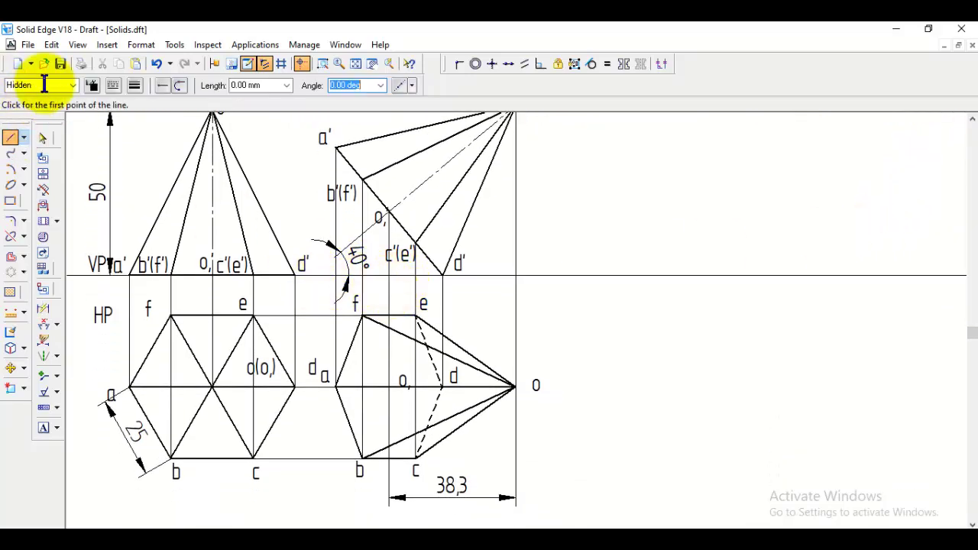
left_click(72, 85)
left_click(48, 162)
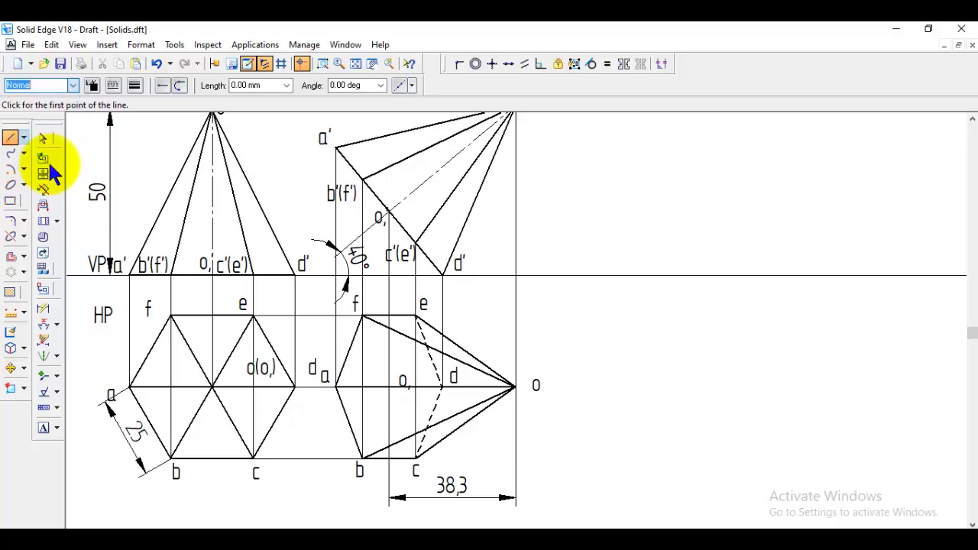
left_click(615, 293)
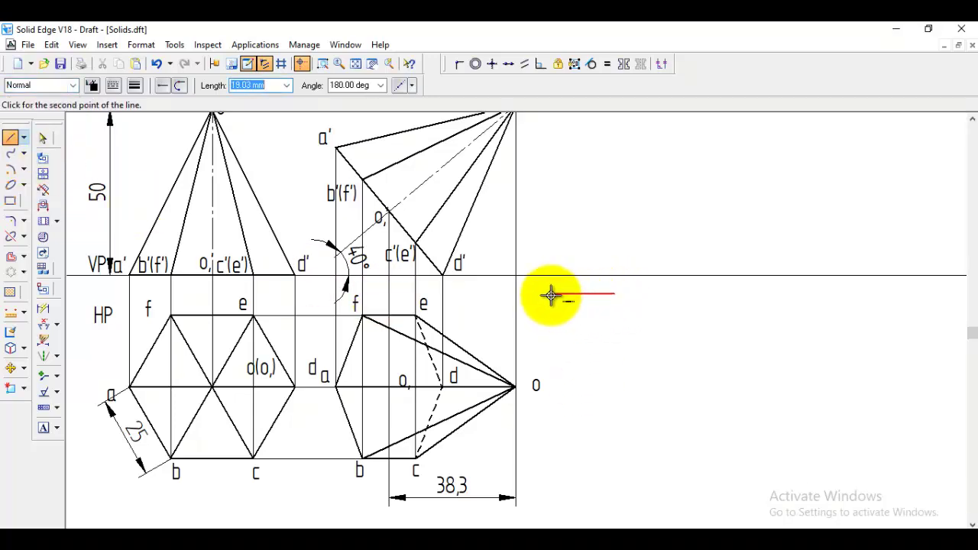
left_click(566, 293)
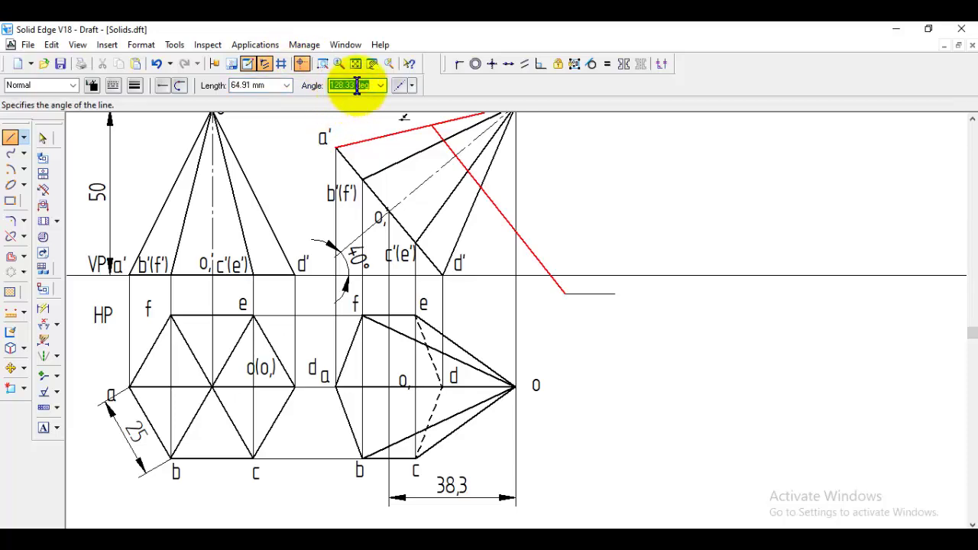
Step: Draw a line at -30° from the end of the short reference line nearer the second view, and dimension its angle to the horizontal
key("Tab")
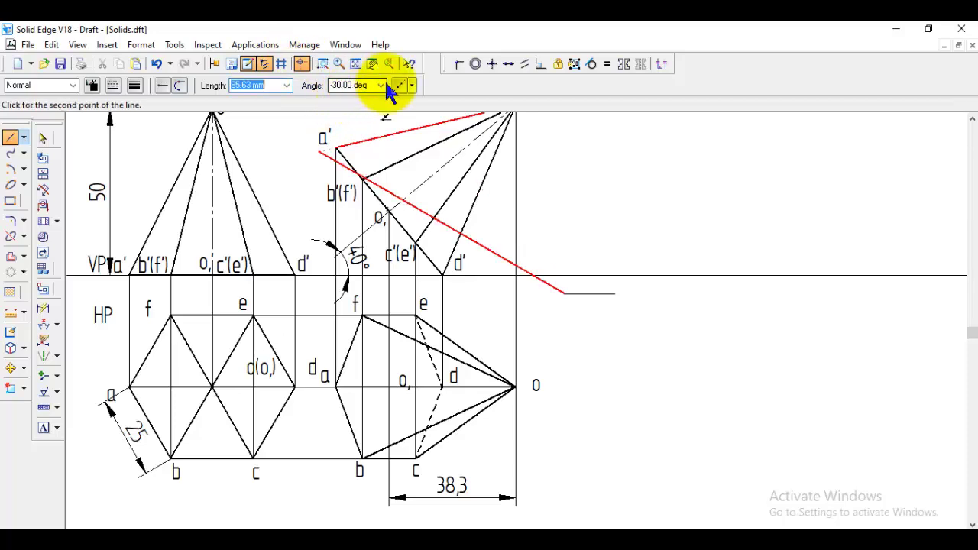
left_click(730, 346)
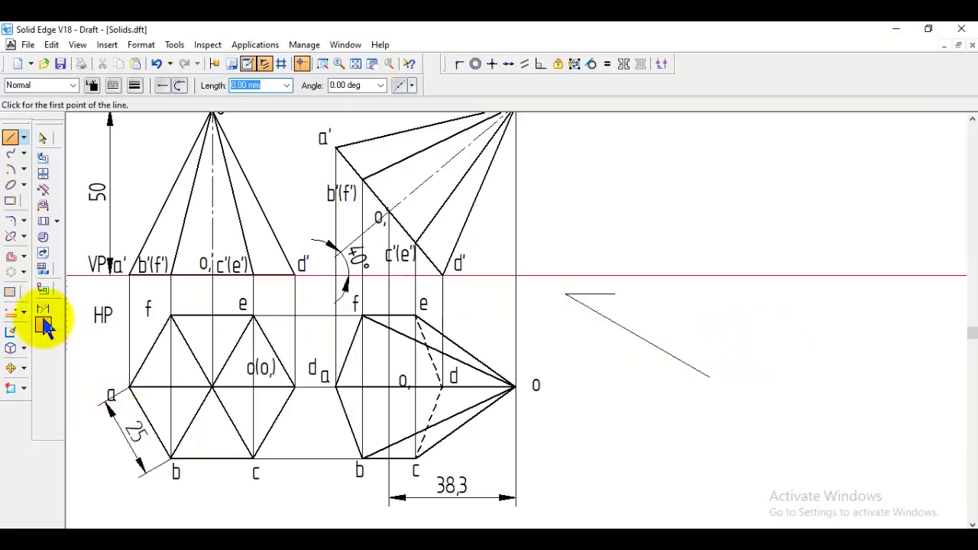
left_click(44, 324)
left_click(587, 303)
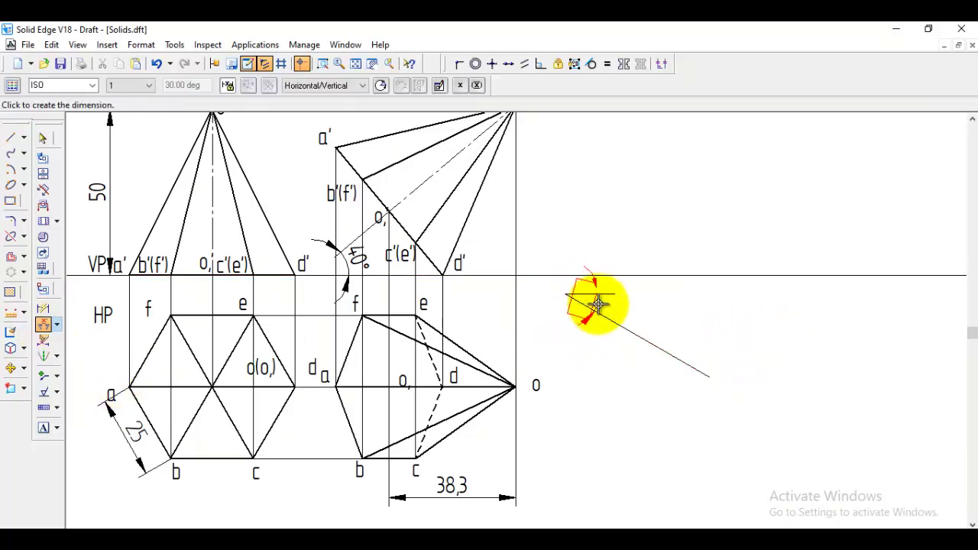
left_click(596, 295)
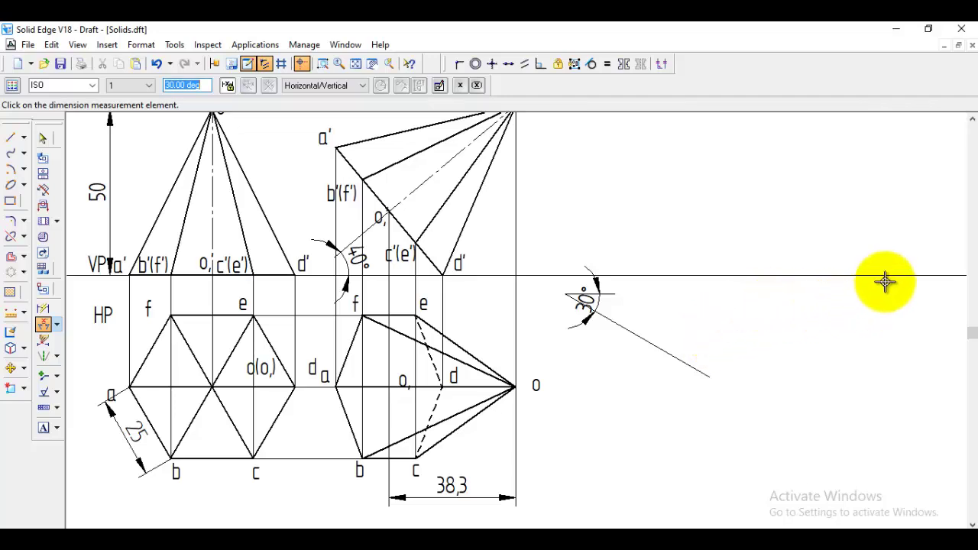
Step: Draw an arc of 50 mm radius centred on the 30° vertex, starting on the inclined line near its far end
left_click(10, 170)
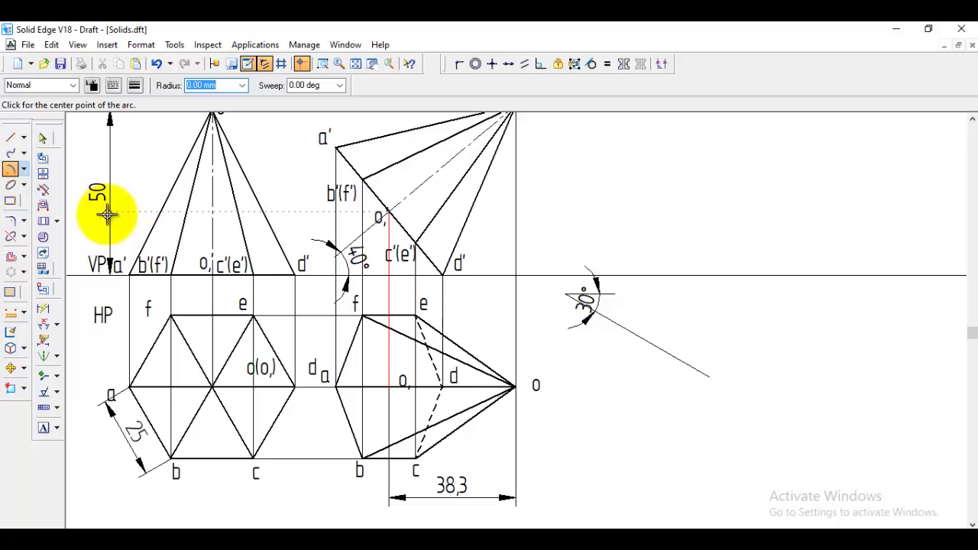
scroll(187, 233, "up", 1)
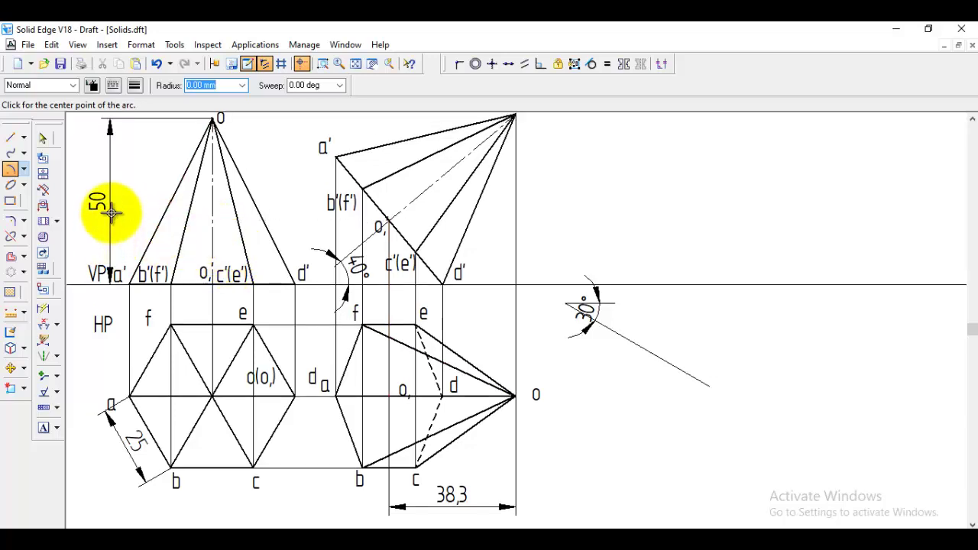
scroll(229, 222, "down", 1)
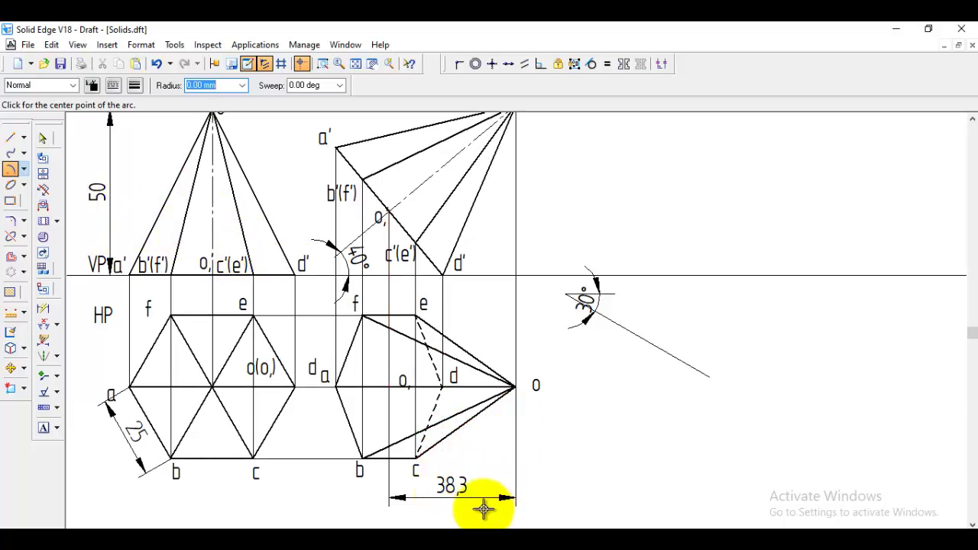
scroll(688, 400, "up", 3)
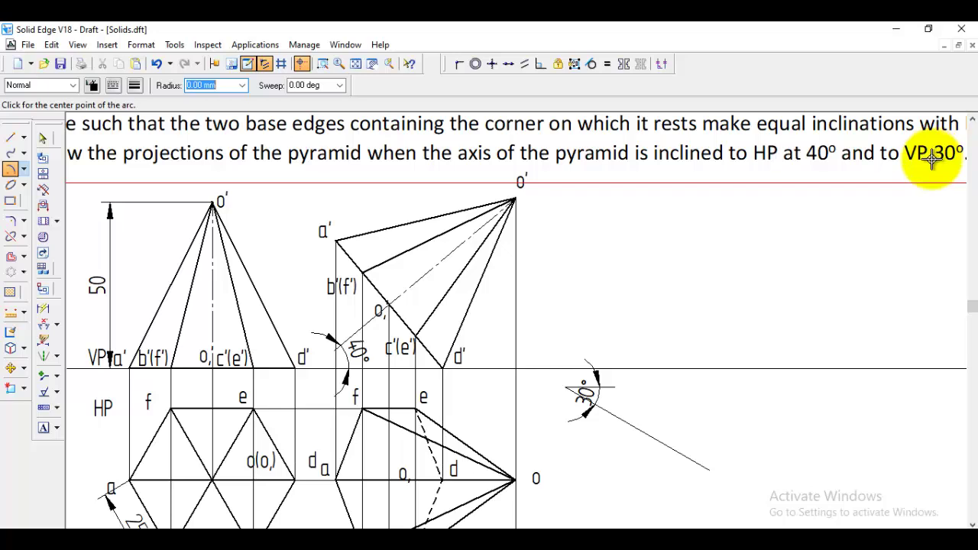
scroll(726, 267, "down", 1)
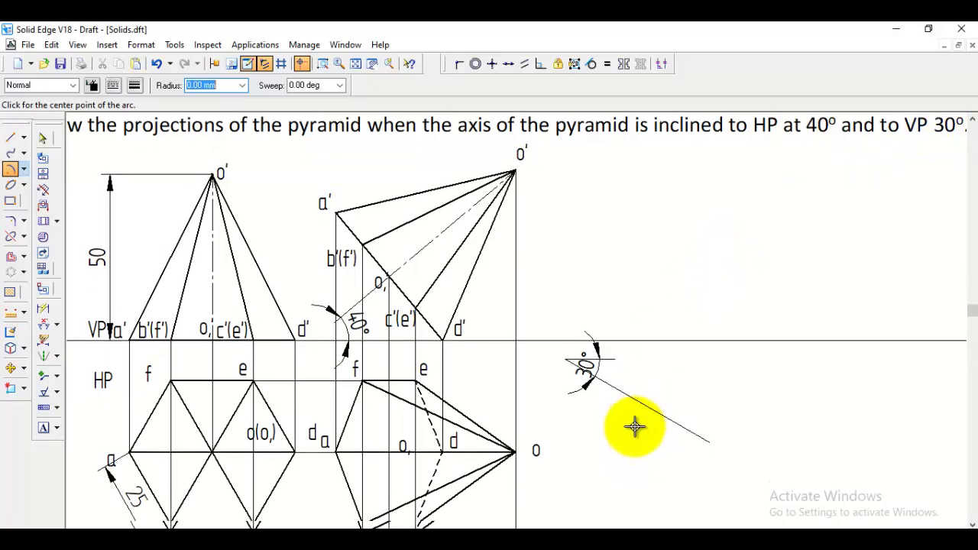
scroll(635, 423, "down", 3)
scroll(626, 404, "down", 1)
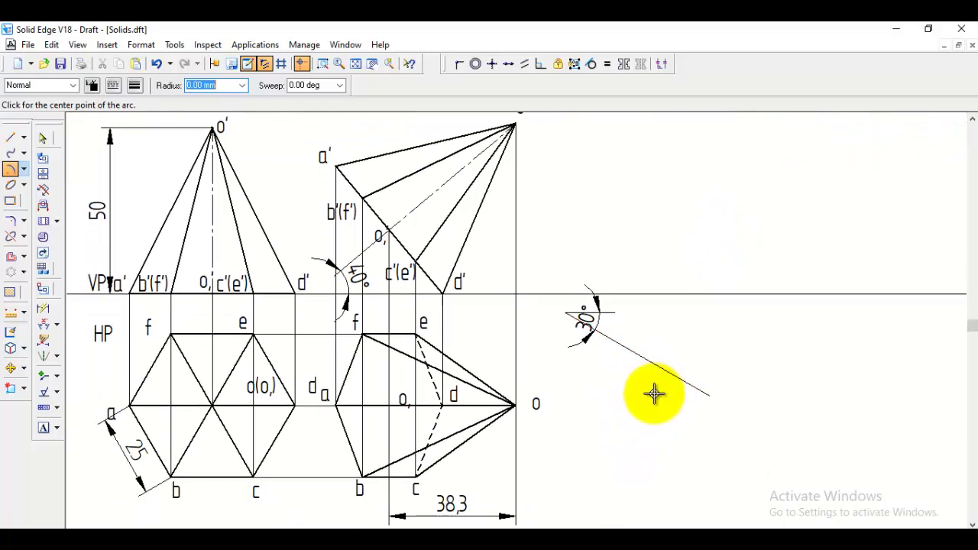
left_click(11, 169)
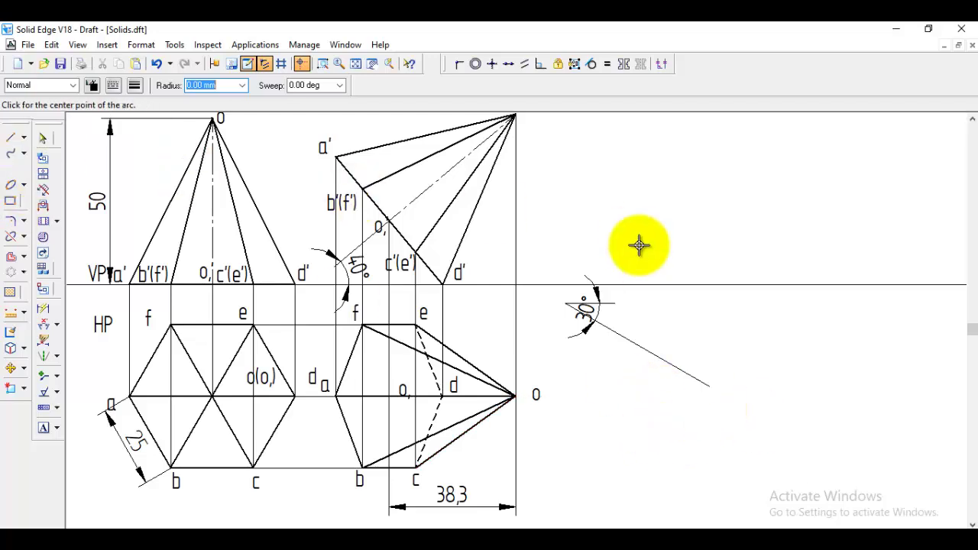
left_click(566, 303)
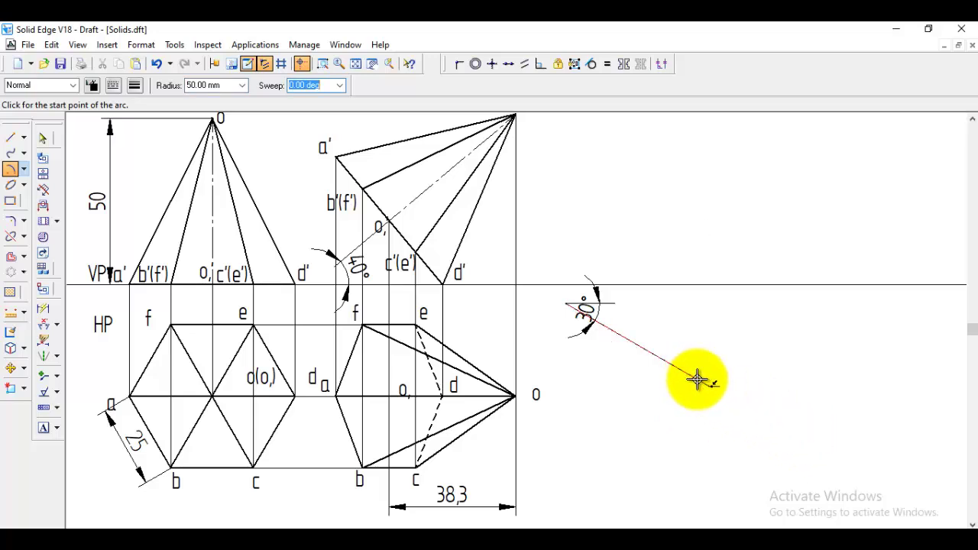
left_click(749, 371)
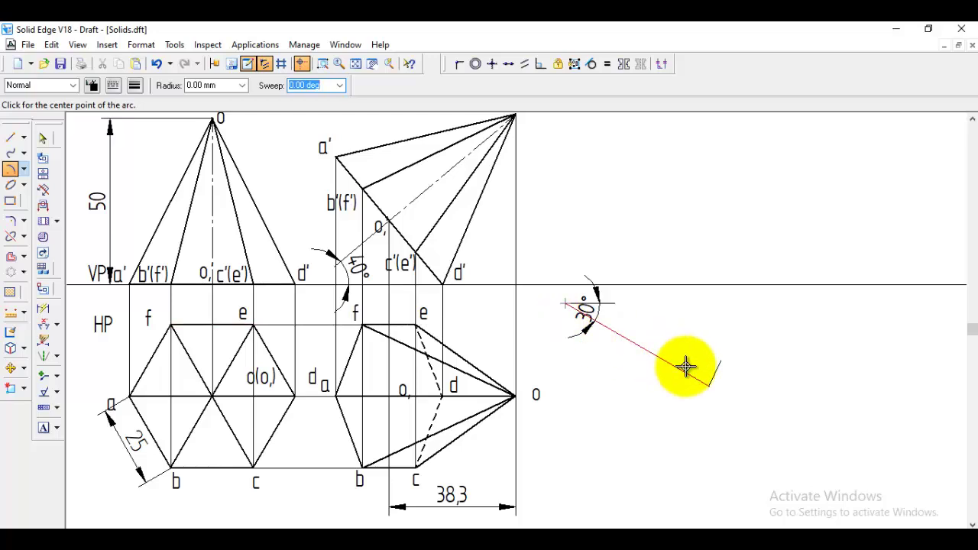
Step: Draw a horizontal locus line in the HiddenReference style from the inclined line's far end back towards the second top view
left_click(9, 142)
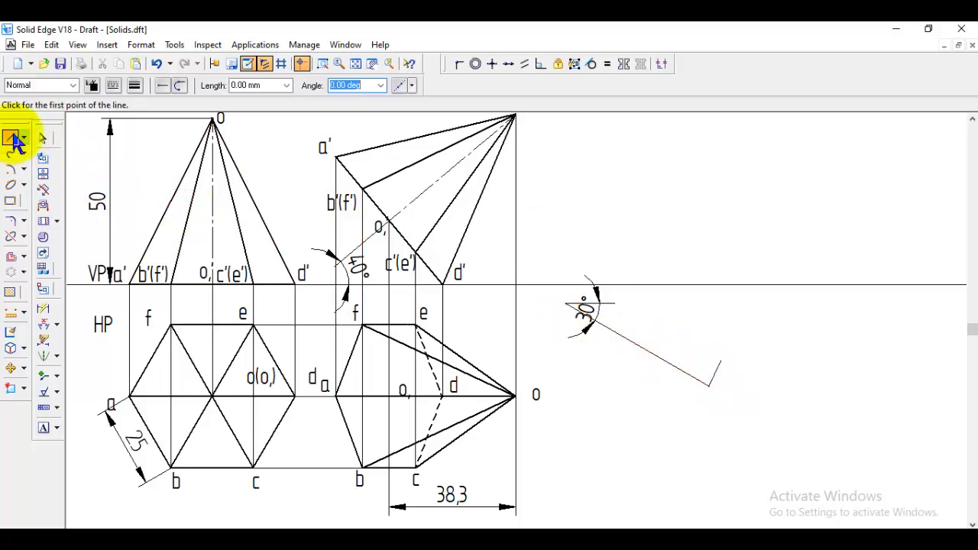
left_click(73, 85)
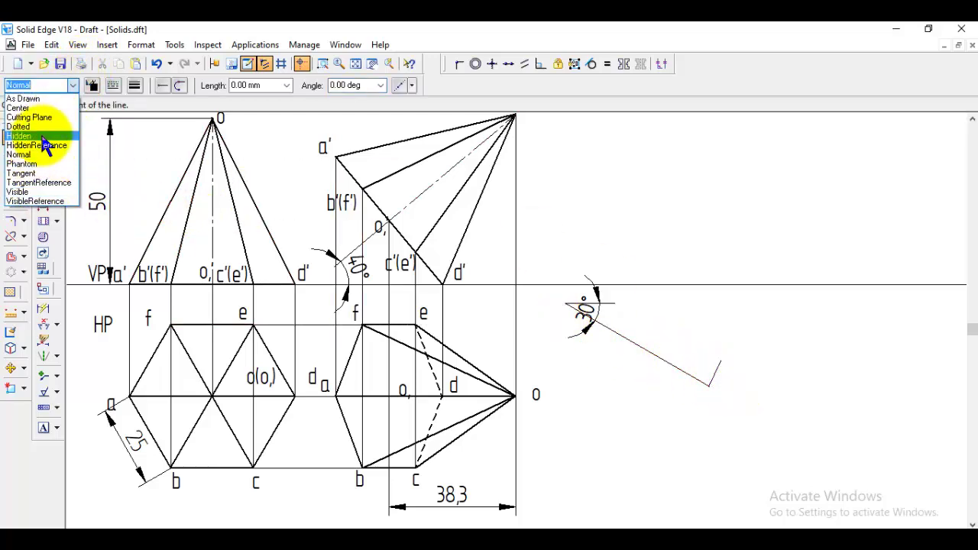
left_click(42, 145)
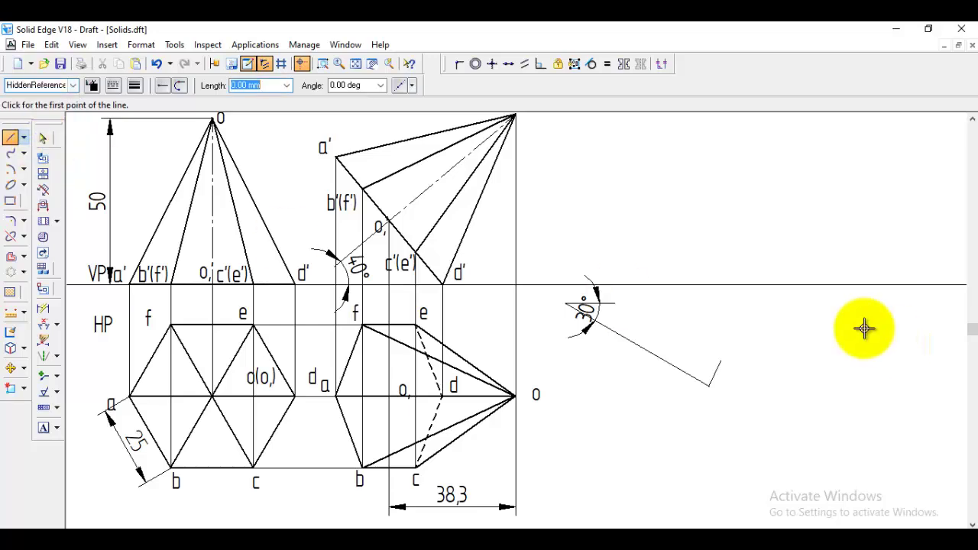
left_click(709, 386)
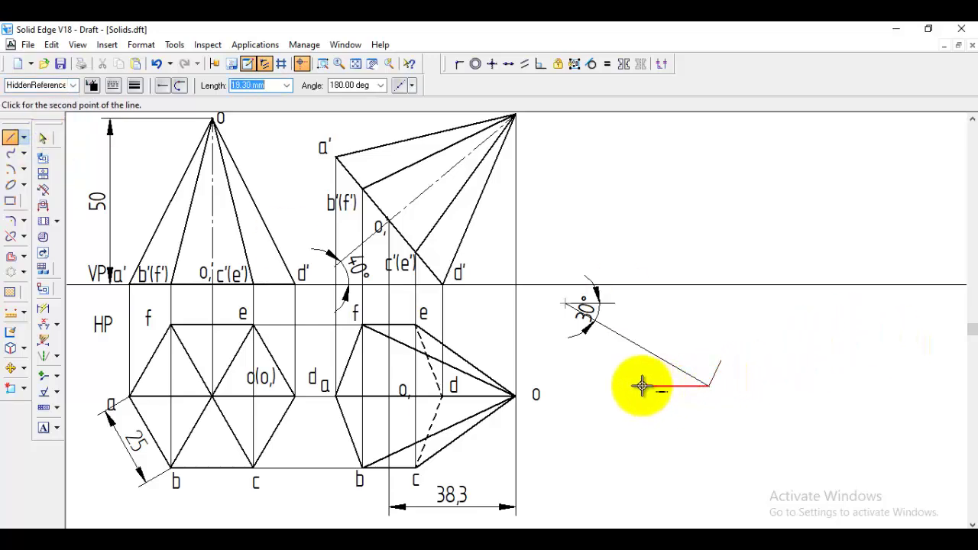
left_click(583, 385)
right_click(660, 328)
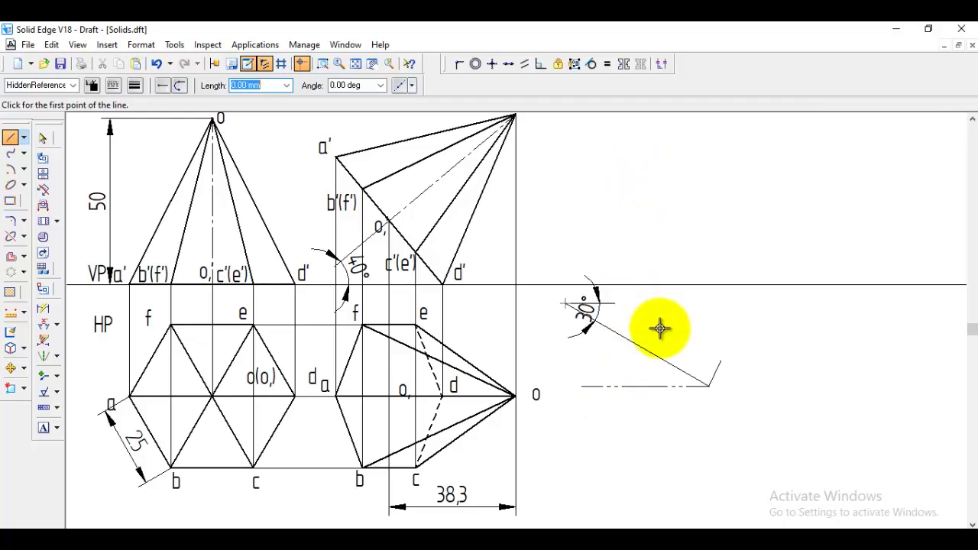
Step: Draw an arc of 38.3 mm radius centred on the 30° vertex, starting on the horizontal locus line
left_click(11, 170)
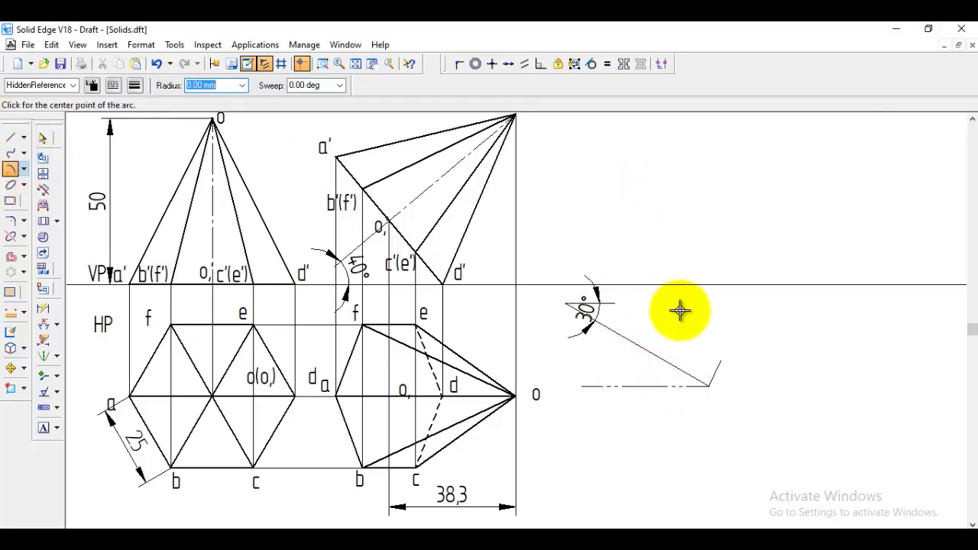
left_click(565, 305)
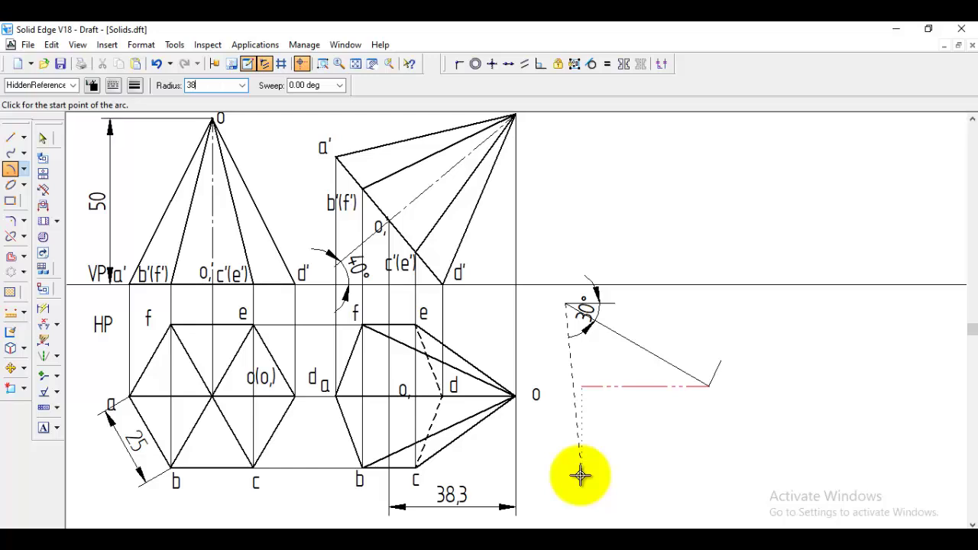
type("38.3")
key("Tab")
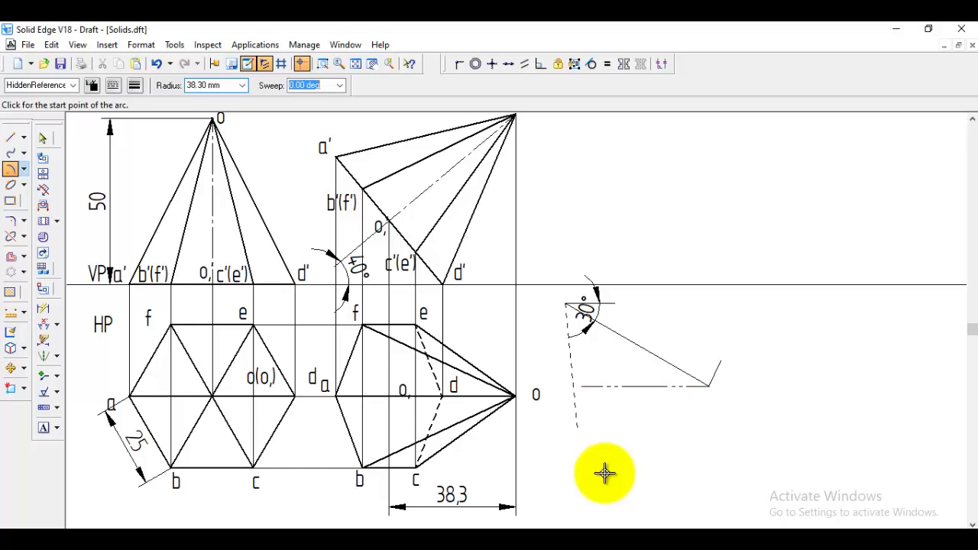
left_click(663, 386)
left_click(671, 373)
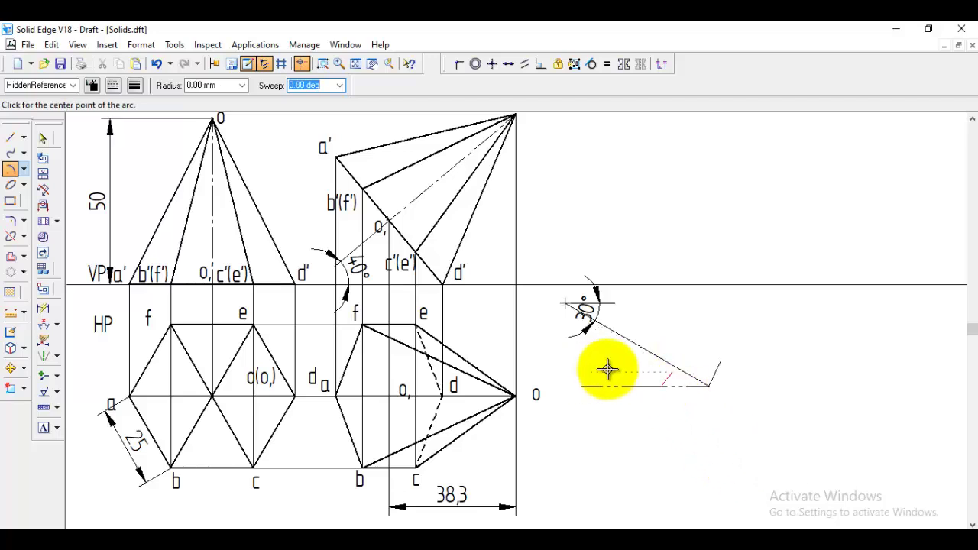
left_click(10, 139)
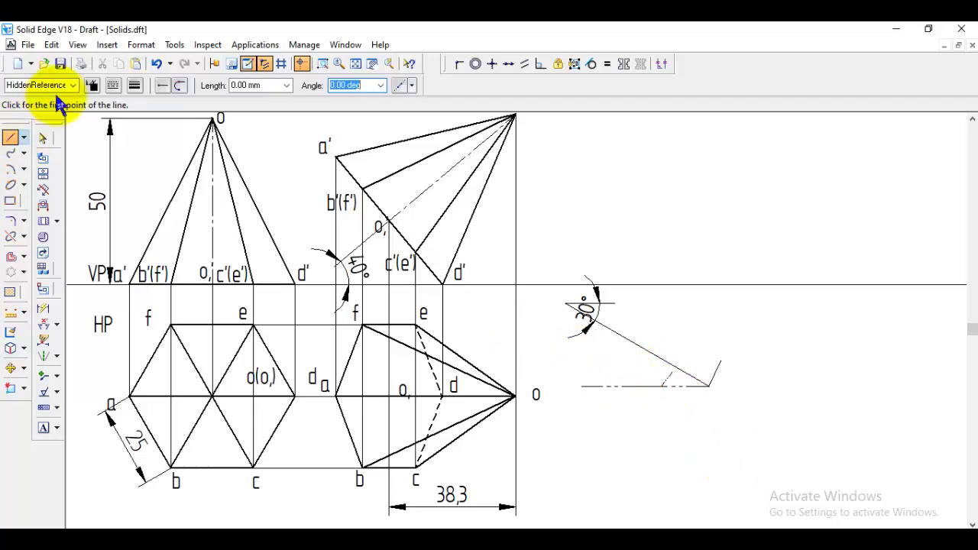
Step: Draw a Normal-style line from the 30° vertex through the intersection of the smaller arc and the locus line, extending well beyond it
left_click(74, 85)
left_click(31, 154)
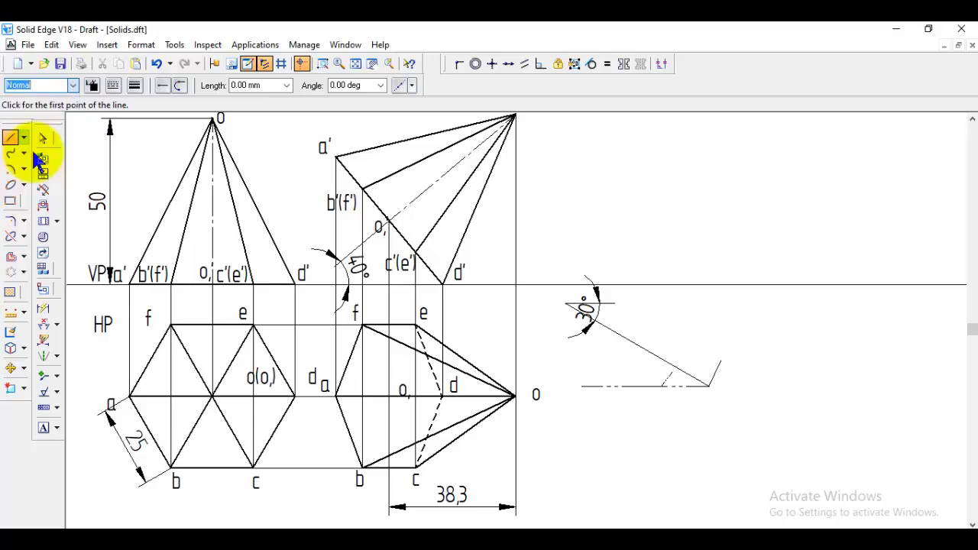
left_click(566, 304)
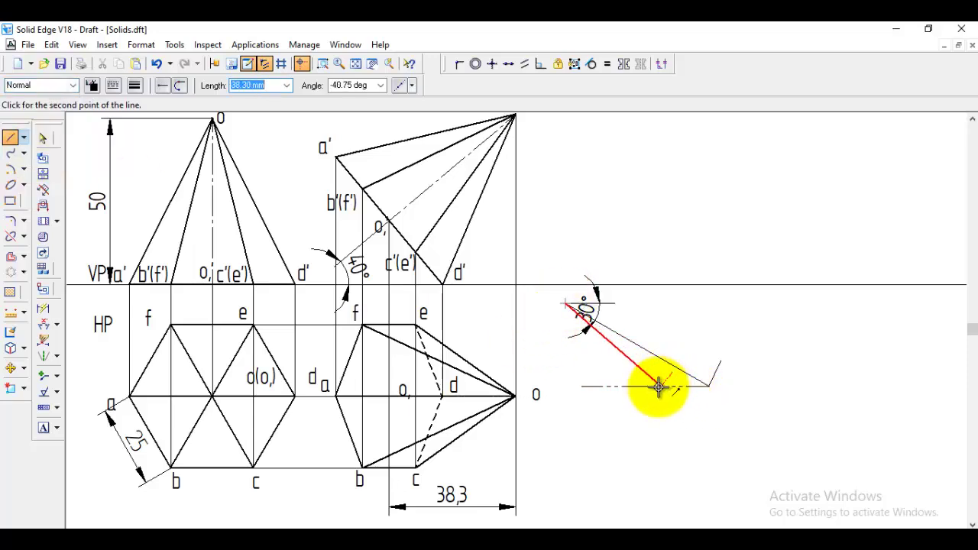
left_click(788, 495)
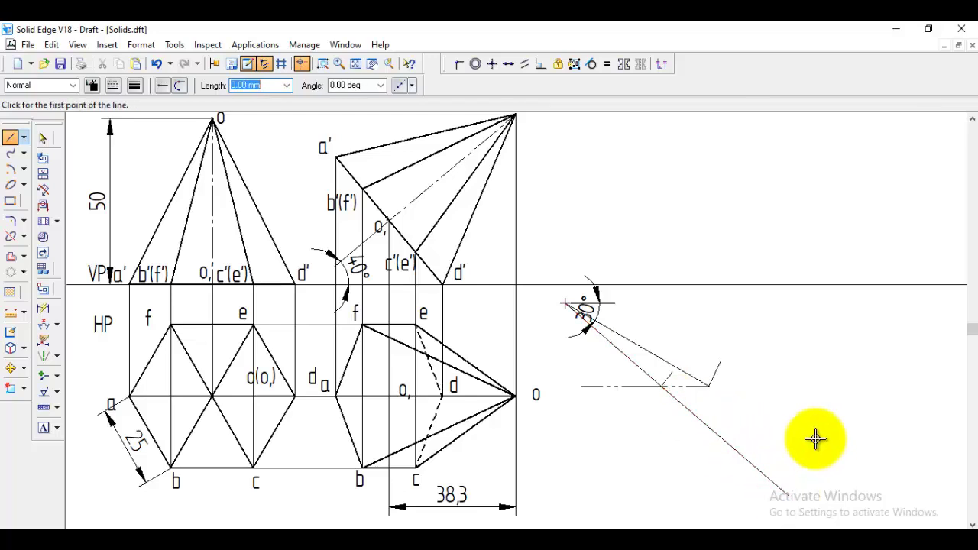
Step: Dimension the angle between the short horizontal reference line and the new inclined line, placing it outside the 30° dimension
left_click(44, 326)
left_click(601, 304)
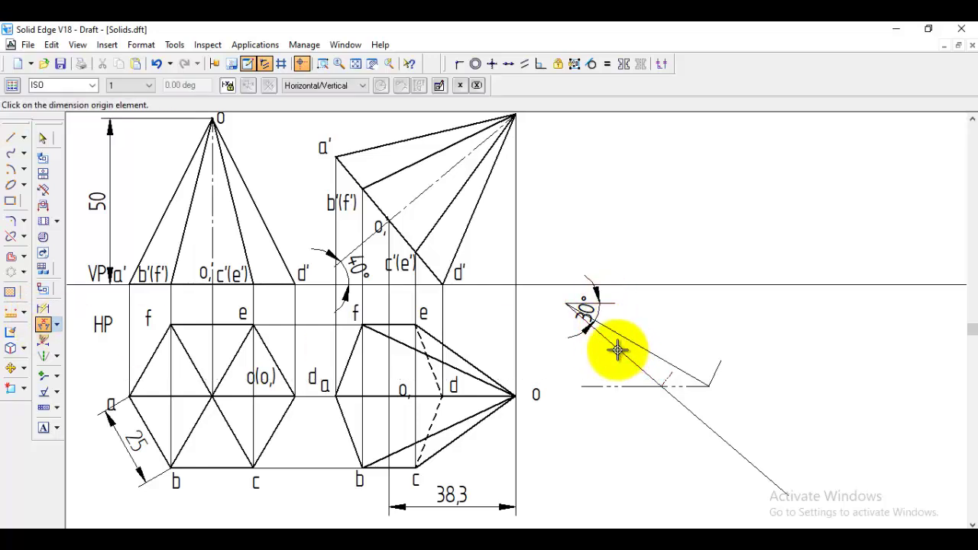
left_click(609, 343)
left_click(598, 304)
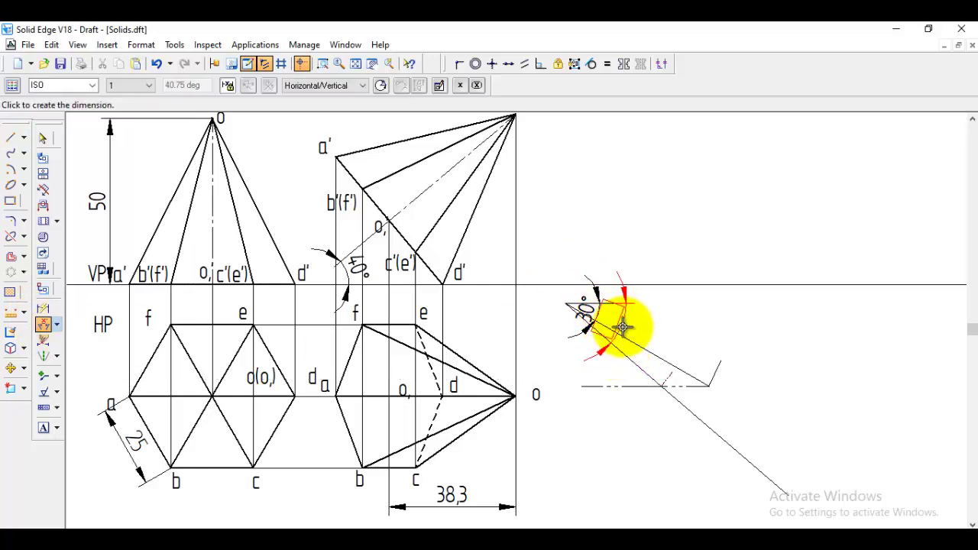
left_click(634, 330)
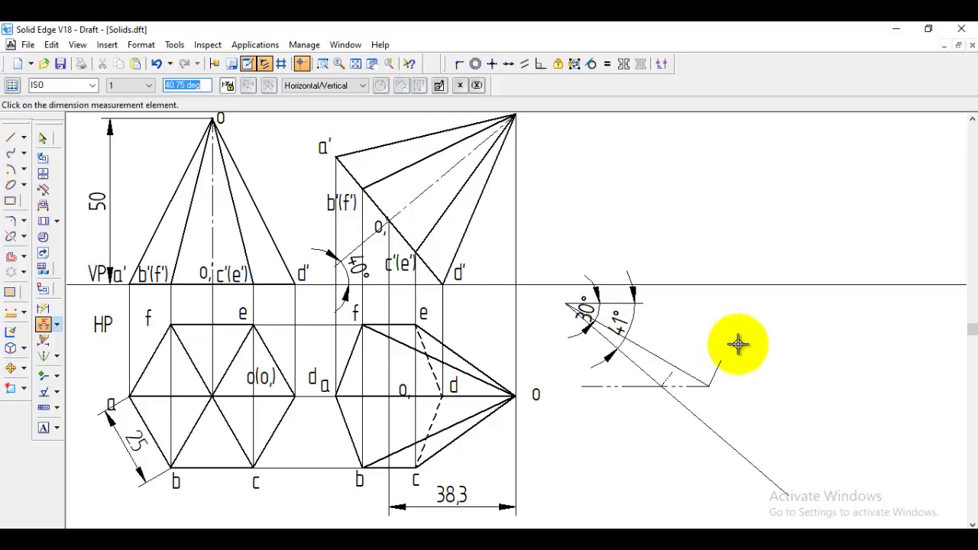
Step: Copy all edges of the second top view, placing the copy's apex on the extended inclined line just past the locus line
left_click(15, 369)
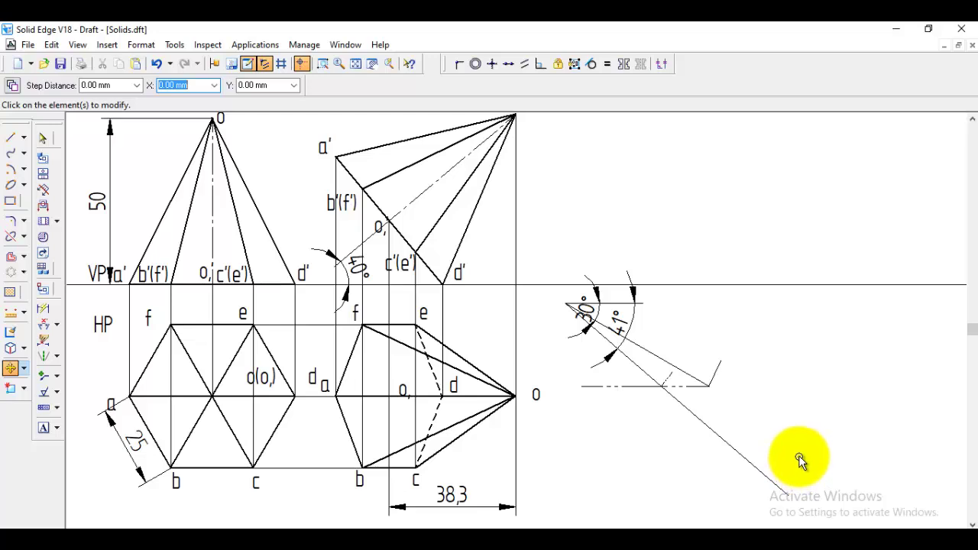
left_click(11, 87)
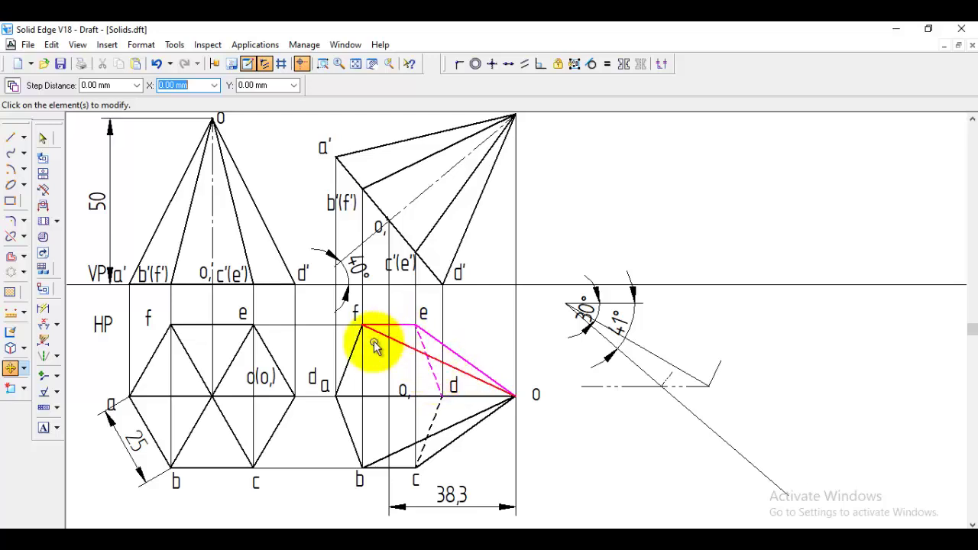
left_click(350, 360)
left_click(348, 427)
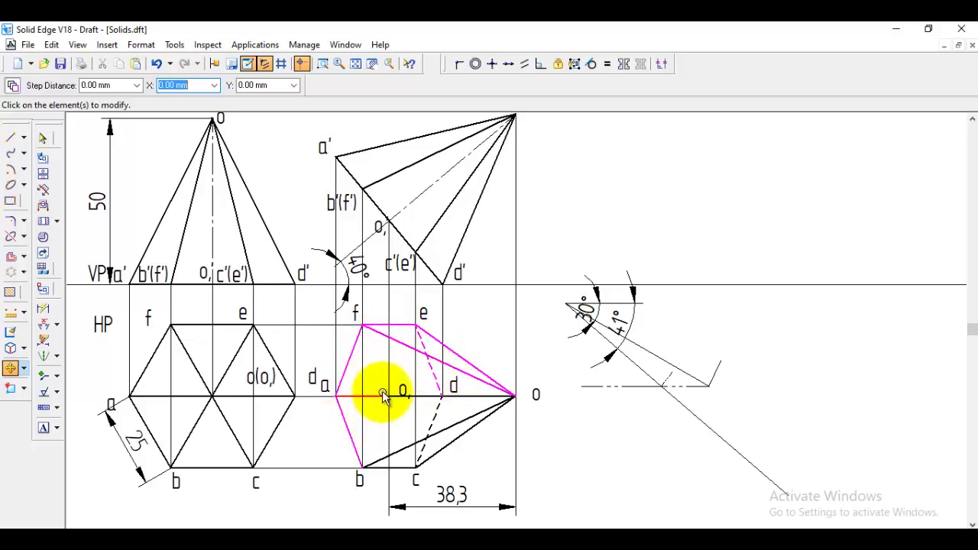
left_click(406, 396)
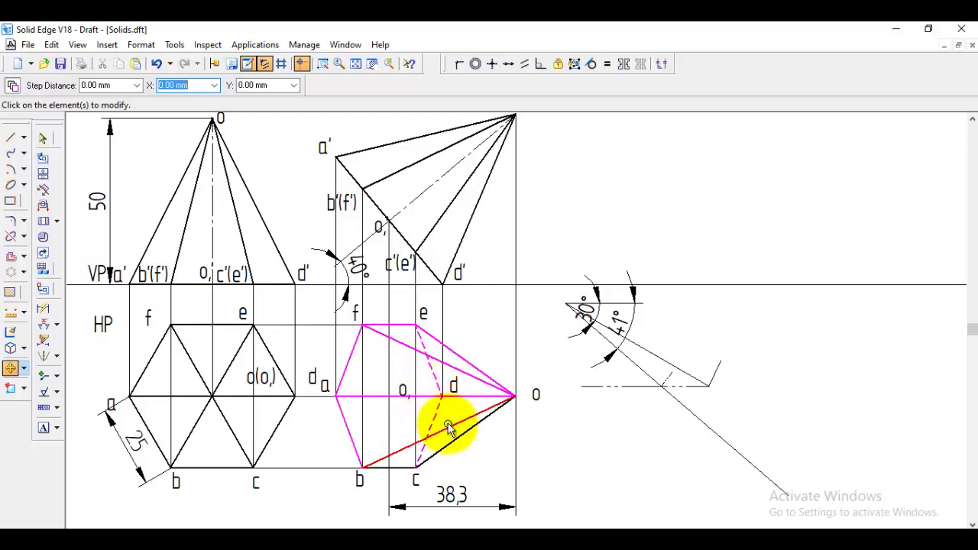
left_click(456, 447)
left_click(425, 460)
right_click(518, 406)
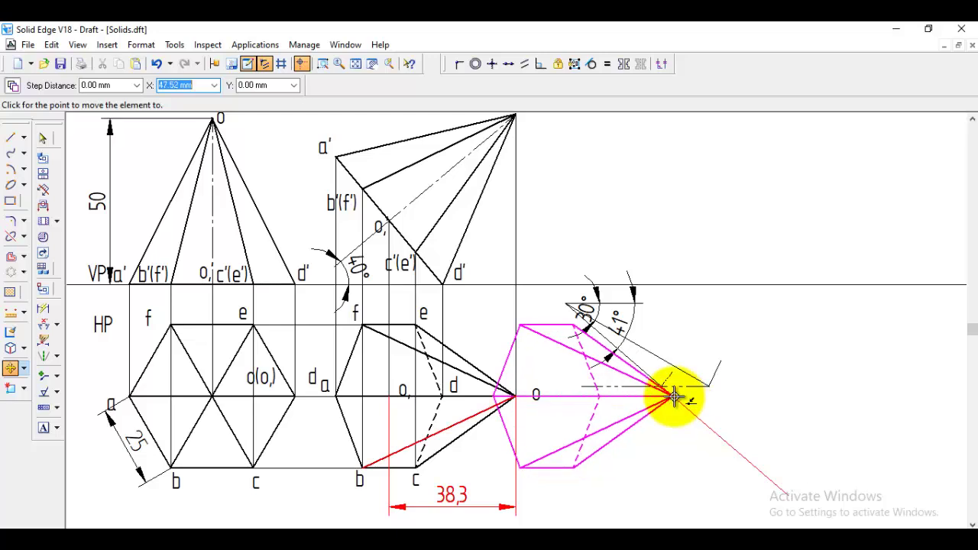
key("Escape")
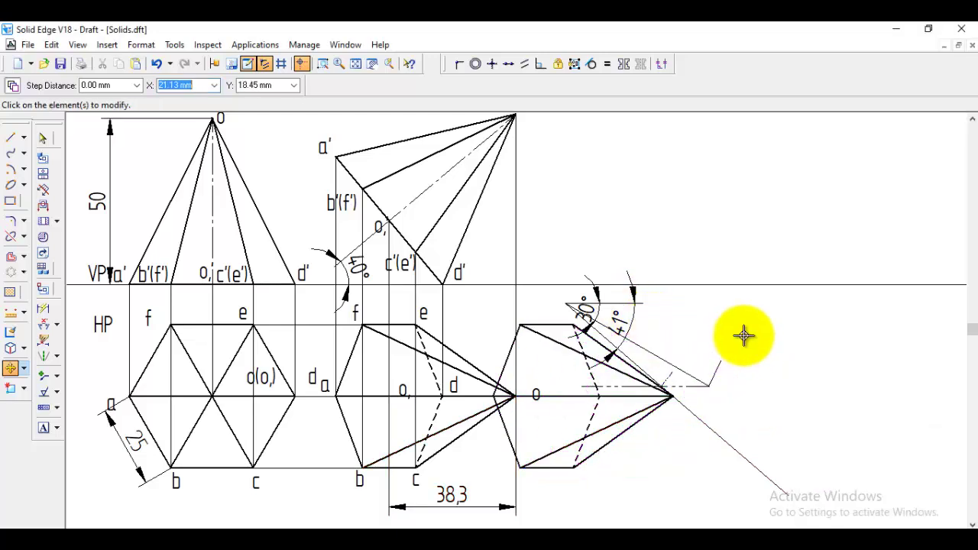
Step: Rotate the copied top view 139.25° about its apex so its axis lies along the inclined line with the base at the far end
scroll(814, 367, "down", 1)
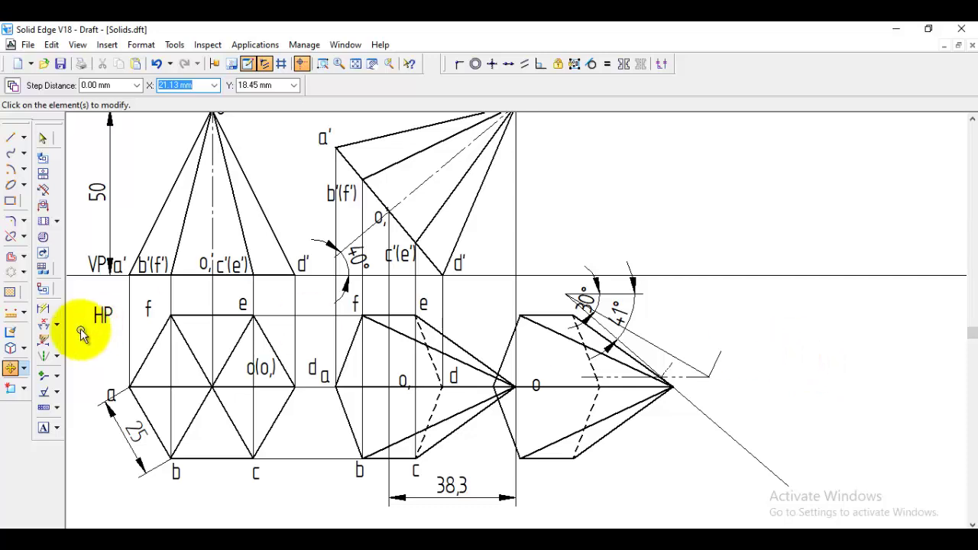
left_click(24, 368)
left_click(71, 386)
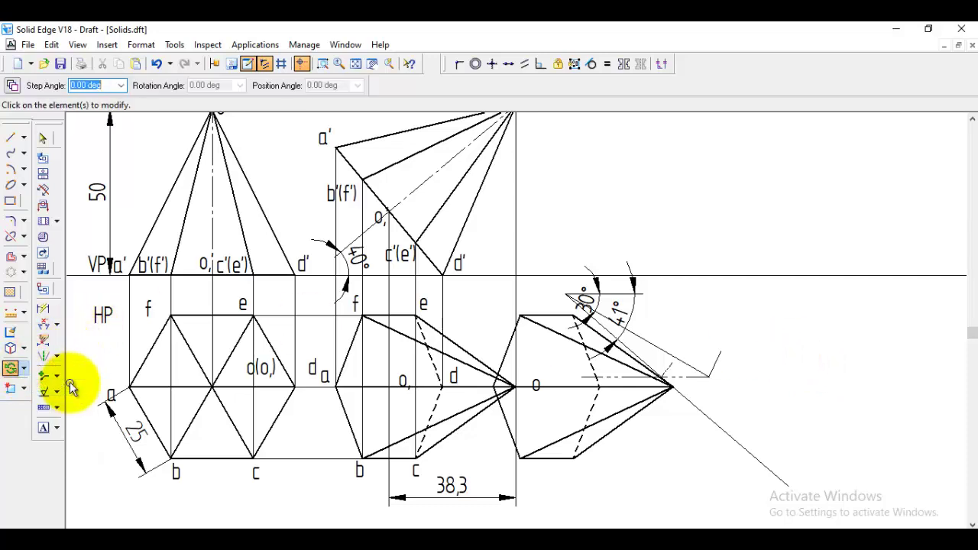
left_click(553, 317)
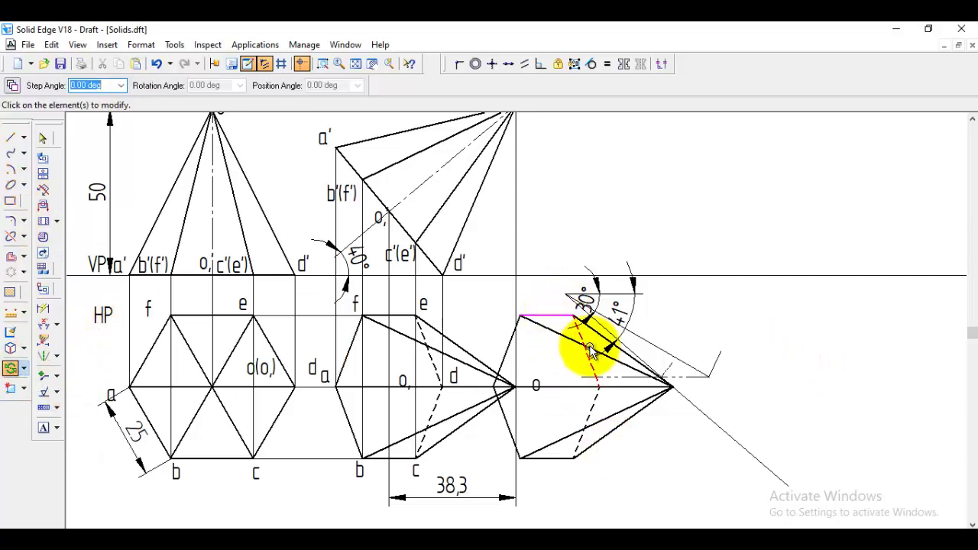
left_click(585, 353)
left_click(594, 330)
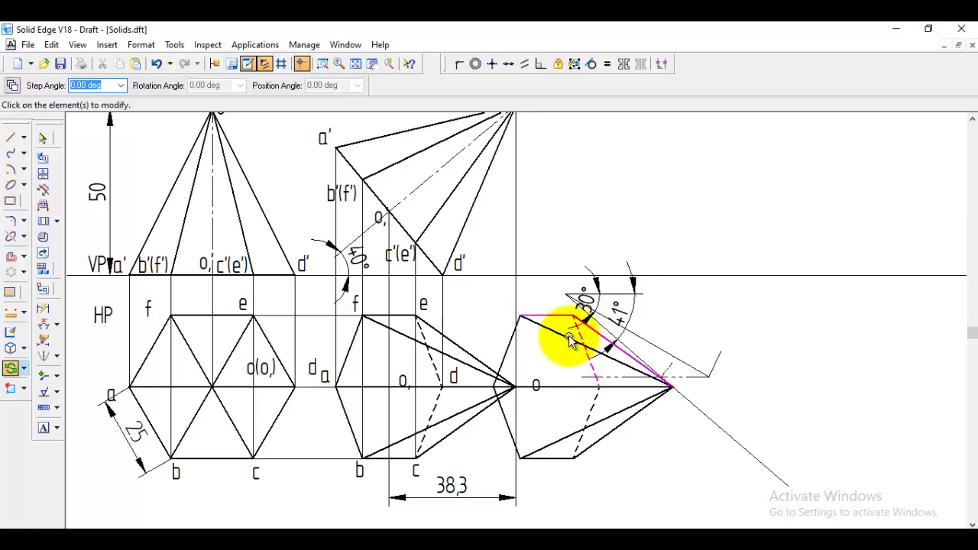
left_click(536, 324)
left_click(509, 335)
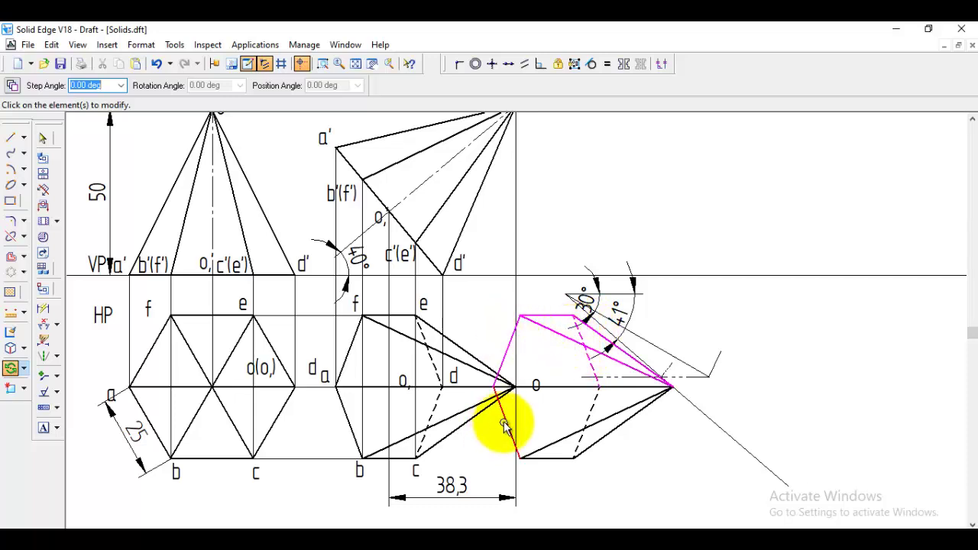
left_click(505, 425)
left_click(556, 389)
left_click(557, 442)
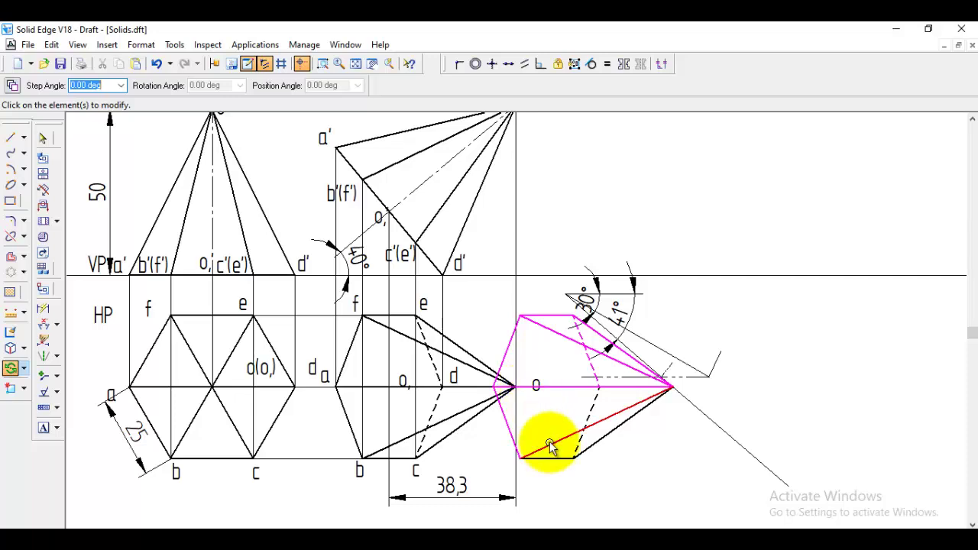
left_click(601, 440)
left_click(564, 459)
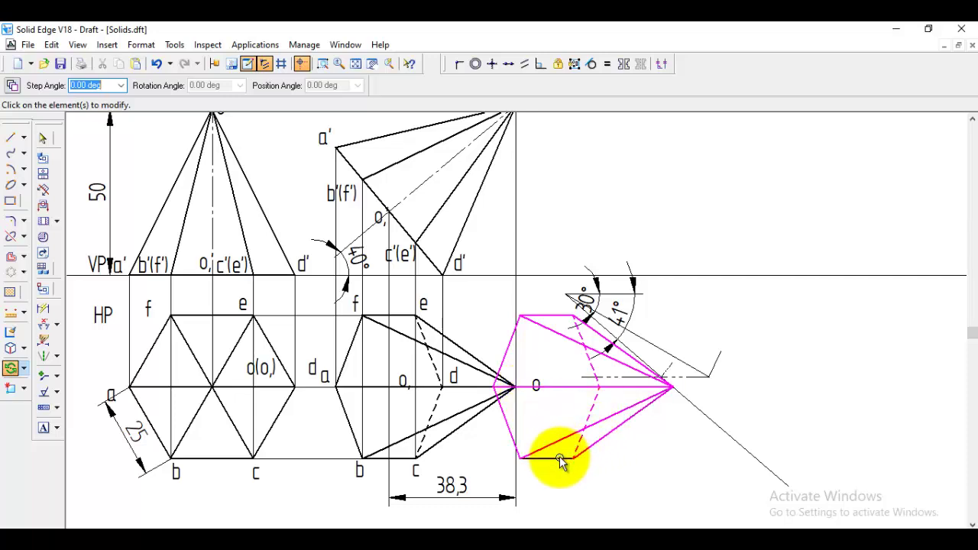
right_click(563, 458)
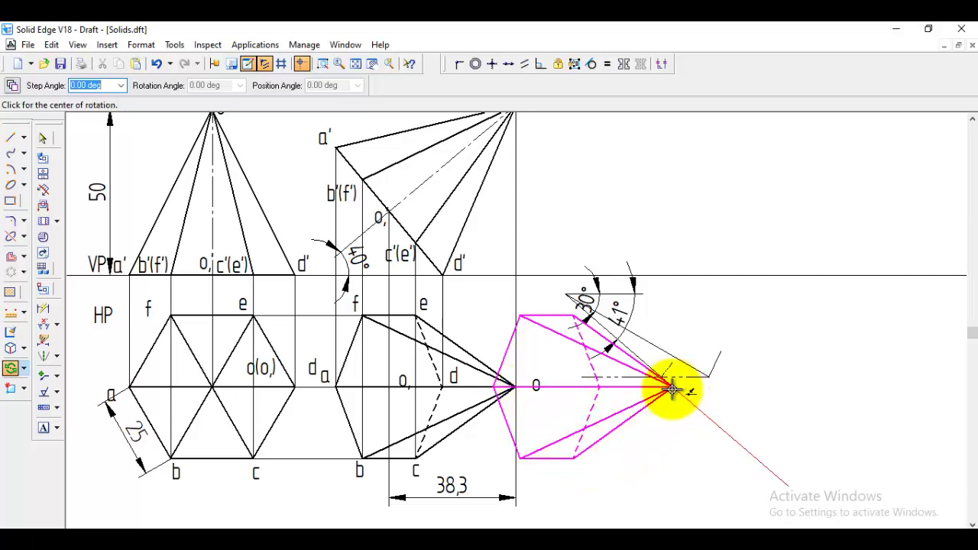
left_click(673, 386)
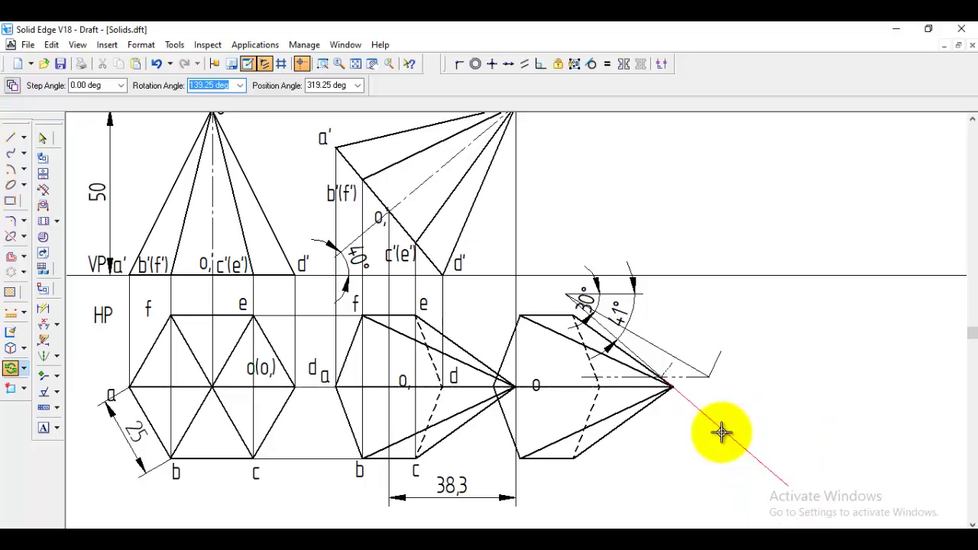
Step: Delete the stray letter f below the rotated top view
scroll(884, 397, "down", 1)
scroll(887, 397, "down", 2)
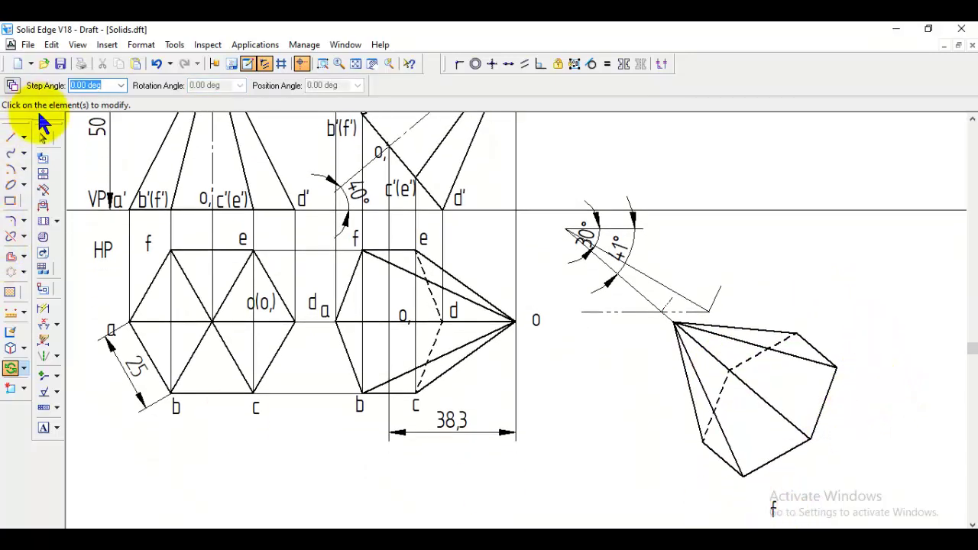
left_click(23, 368)
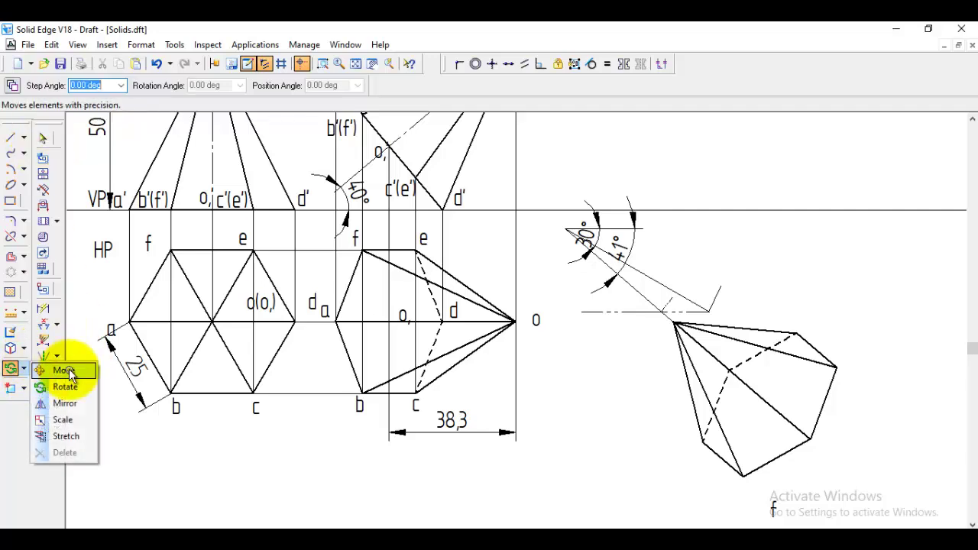
left_click(67, 373)
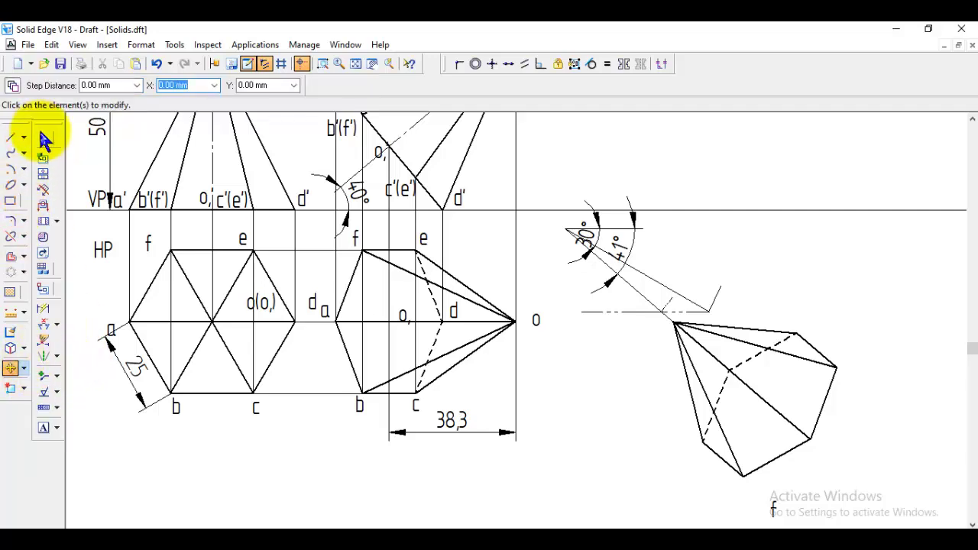
left_click(43, 139)
left_click(773, 508)
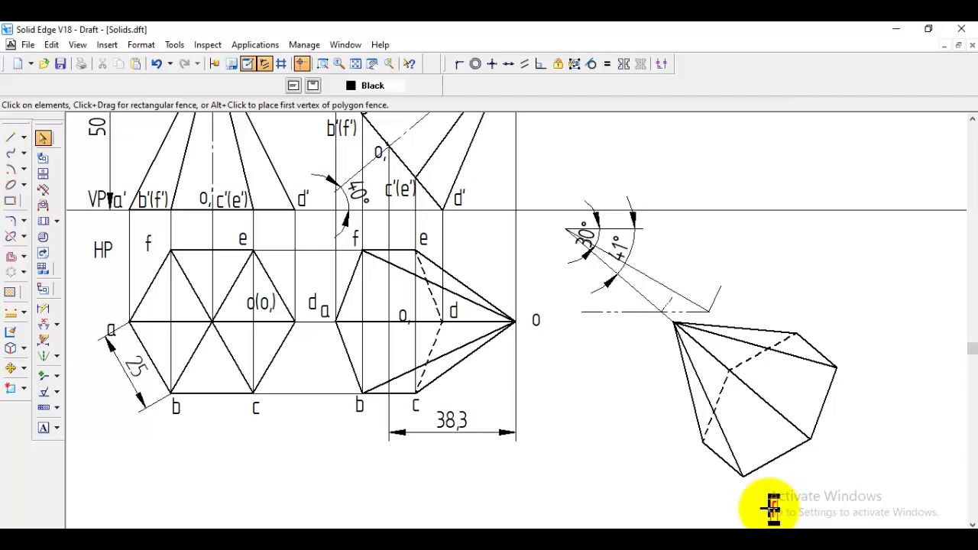
key("Delete")
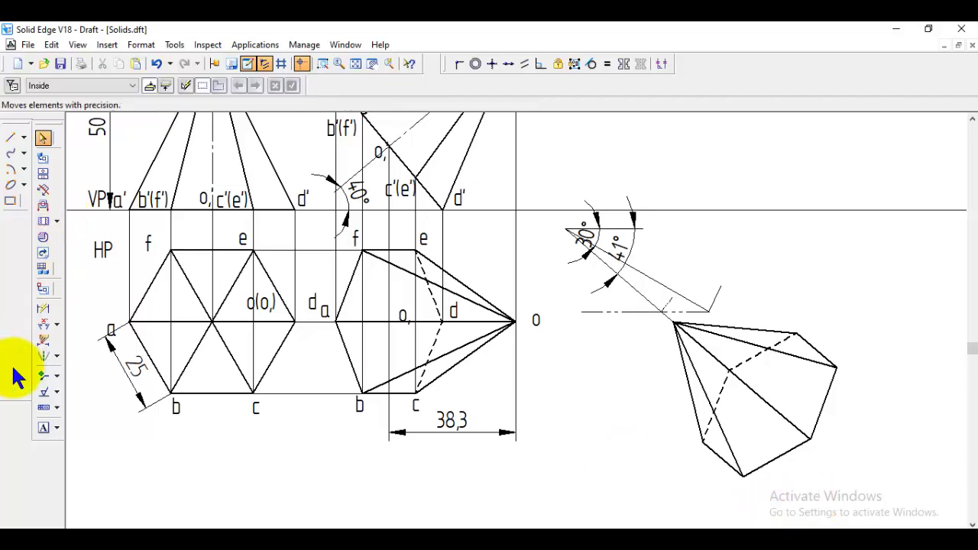
Step: Copy the labels o, d and c from the second top view to the apex and matching corners of the rotated top view
left_click(13, 368)
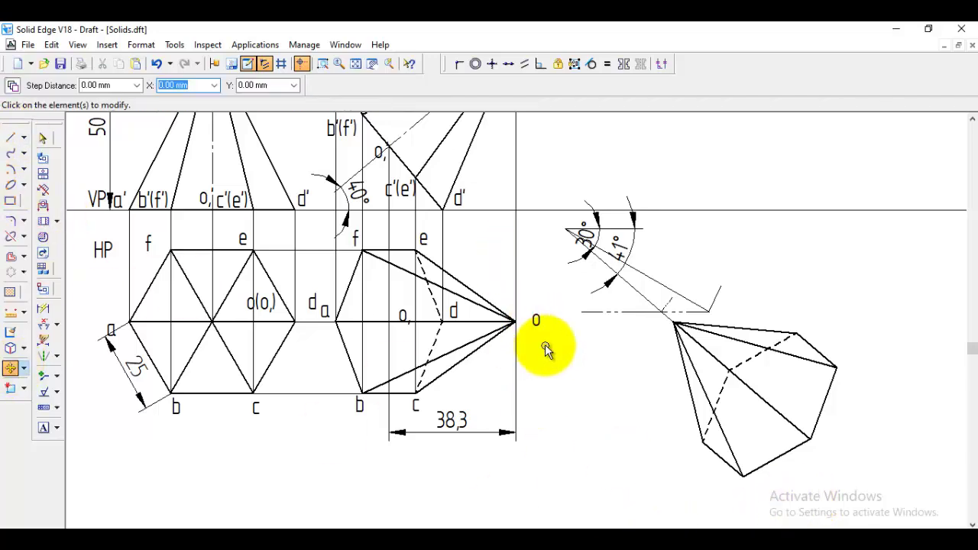
left_click(538, 322)
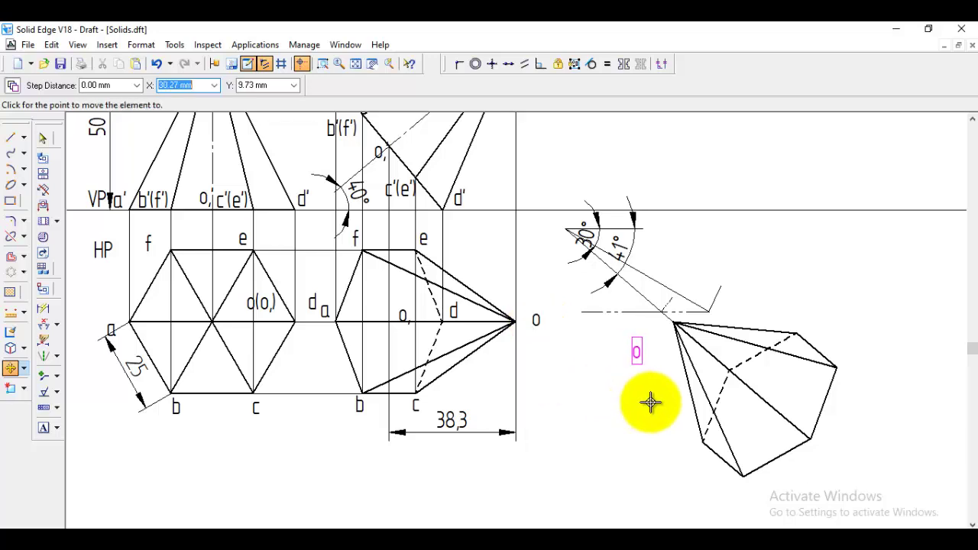
left_click(680, 376)
left_click(450, 307)
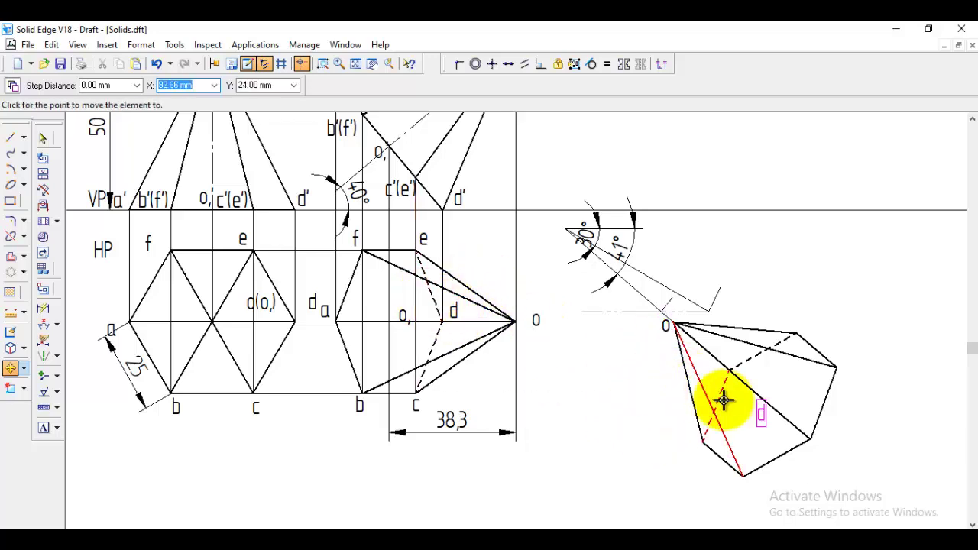
left_click(417, 391)
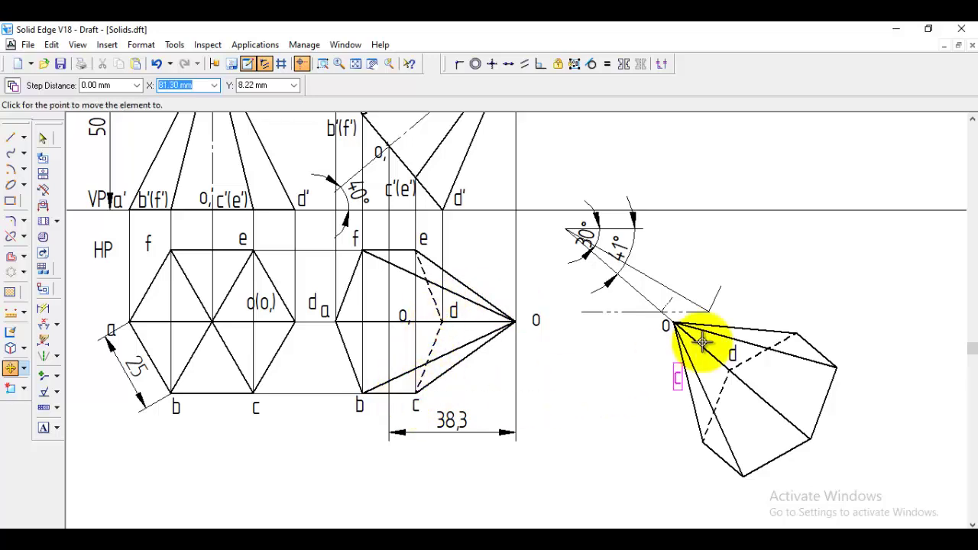
left_click(796, 311)
Step: Copy the labels b, a, f, e and o, from the second top view to the matching corners and base centre of the rotated top view
left_click(363, 407)
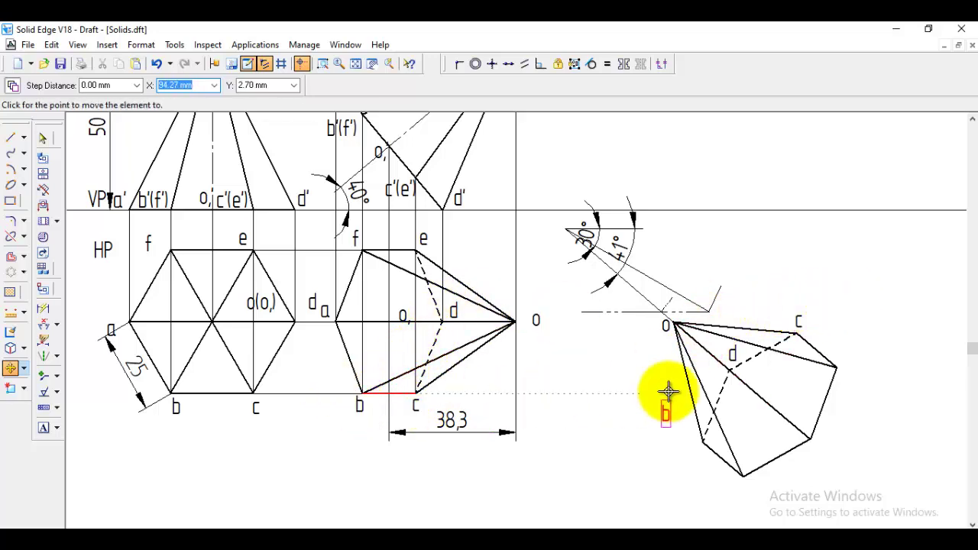
left_click(836, 322)
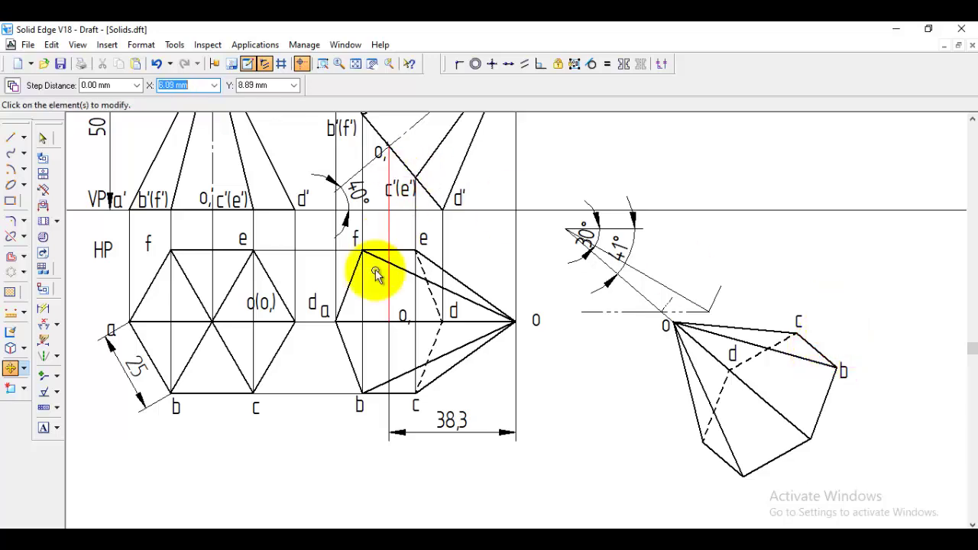
left_click(327, 309)
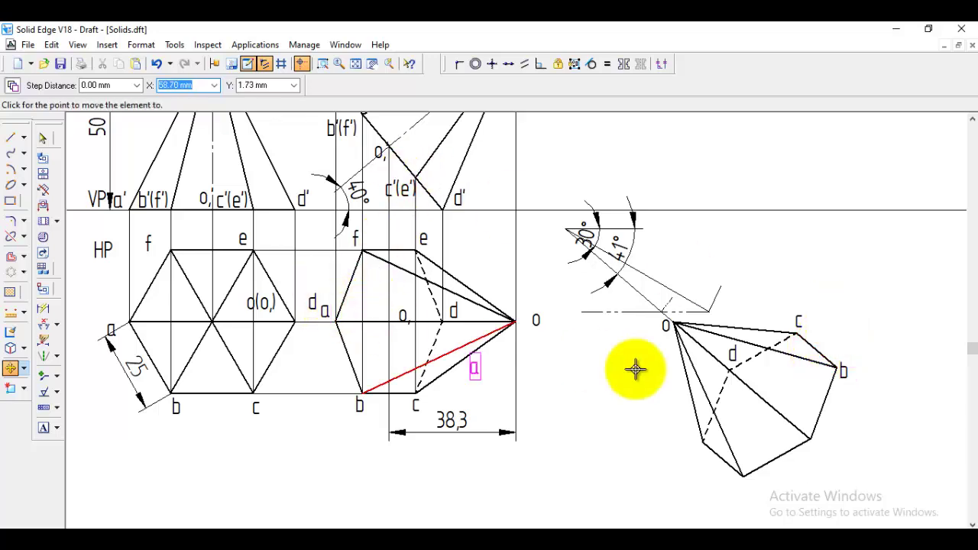
left_click(829, 411)
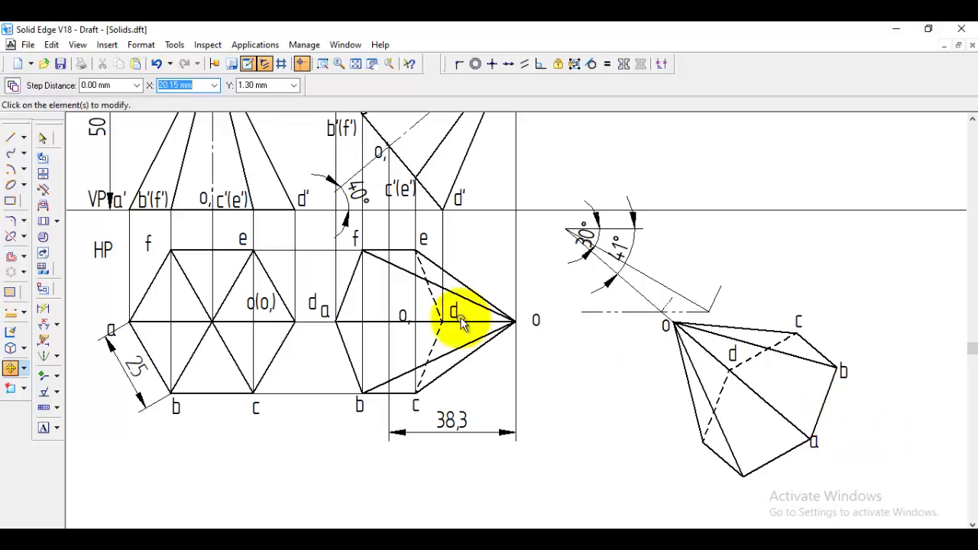
left_click(358, 233)
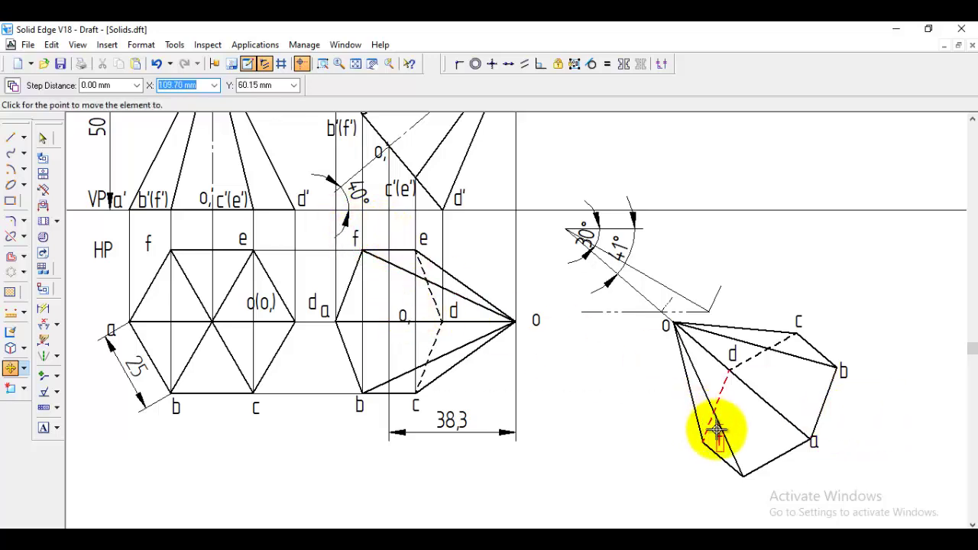
left_click(734, 471)
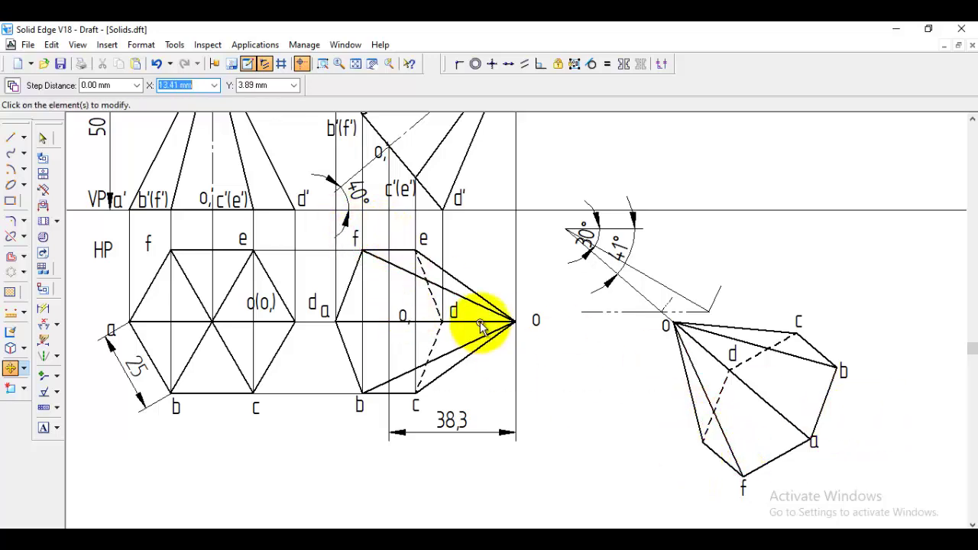
left_click(426, 242)
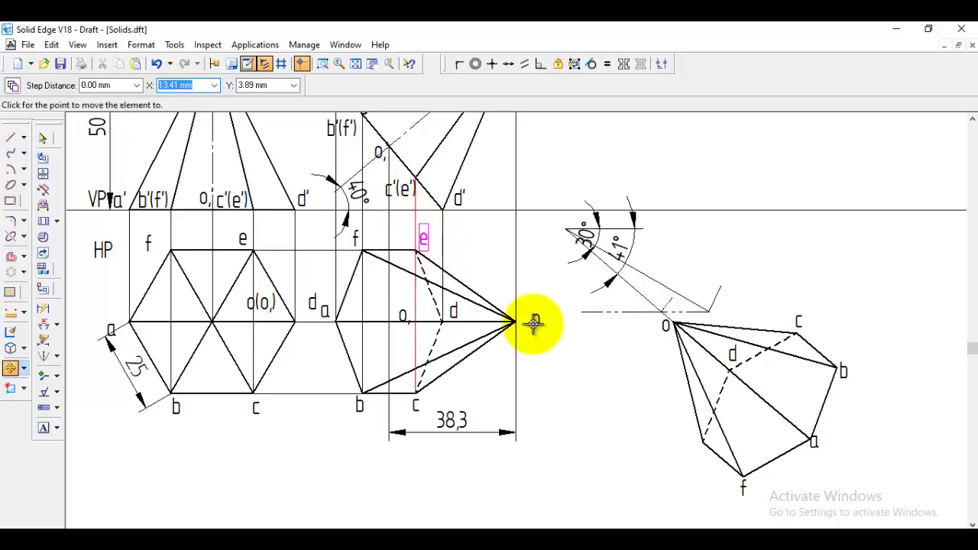
left_click(684, 434)
left_click(403, 313)
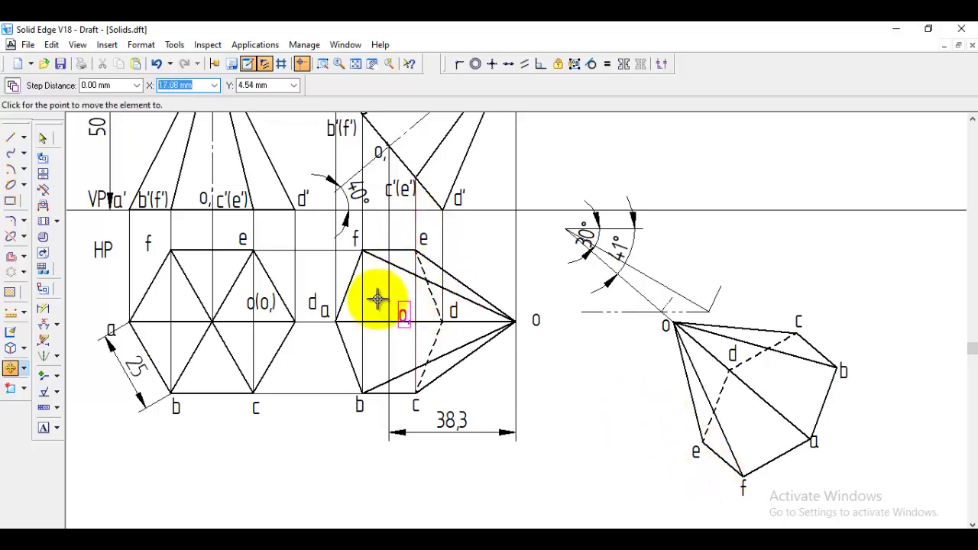
left_click(742, 405)
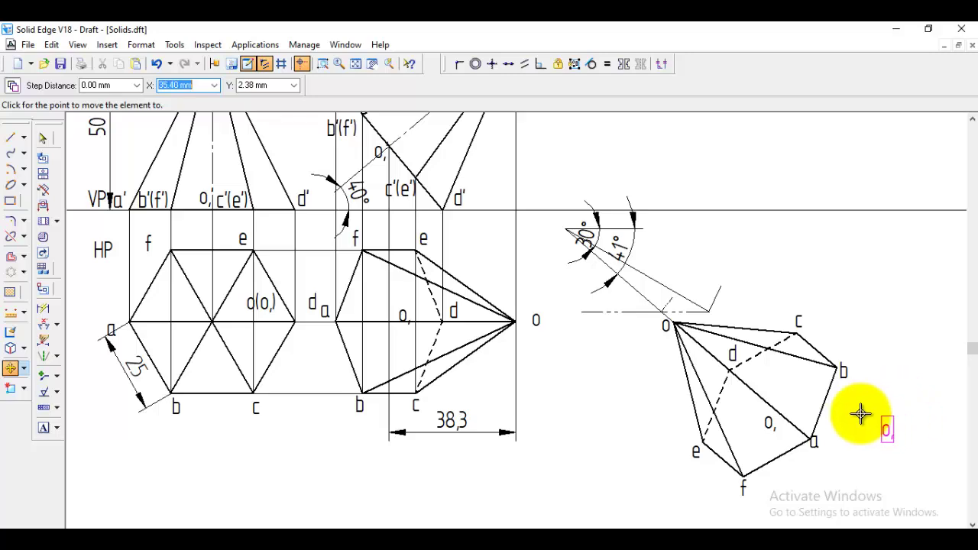
key("Escape")
Step: Draw a vertical projector from apex o of the rotated top view to the level of o', and a horizontal line from there to o'
scroll(884, 393, "up", 1)
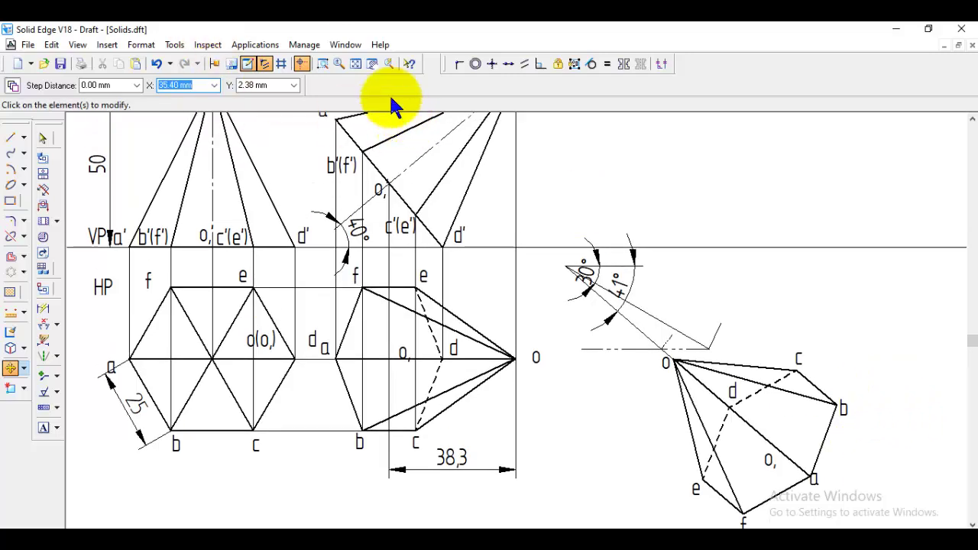
left_click(354, 64)
left_click(322, 63)
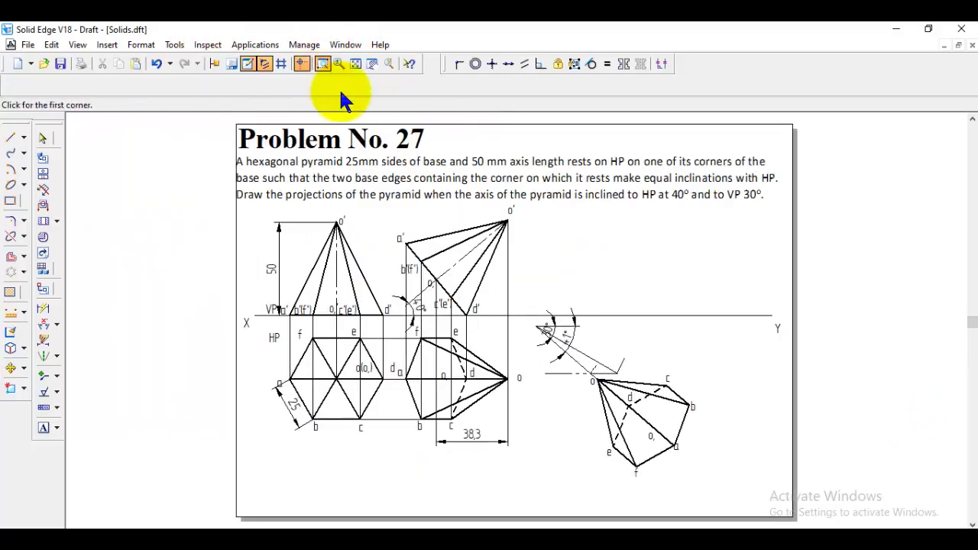
left_click(396, 204)
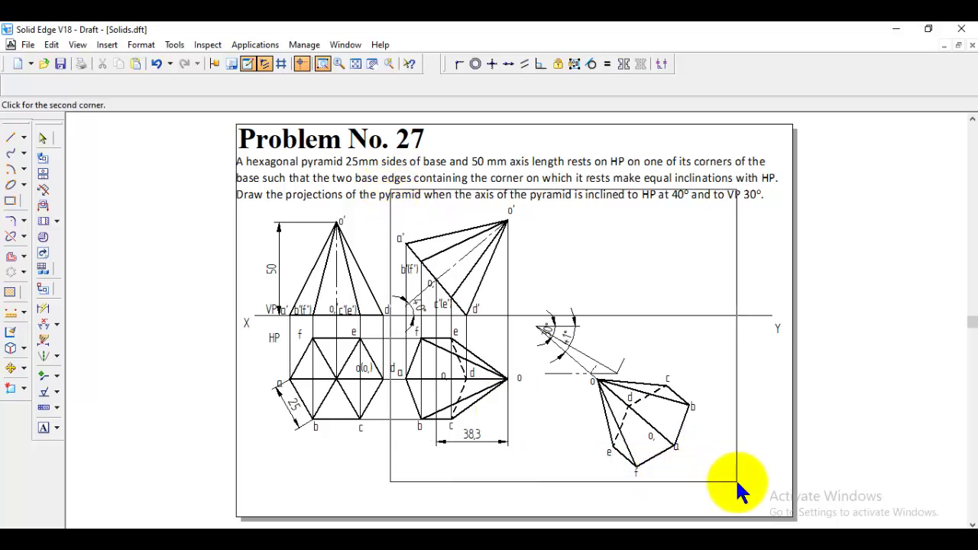
left_click(735, 479)
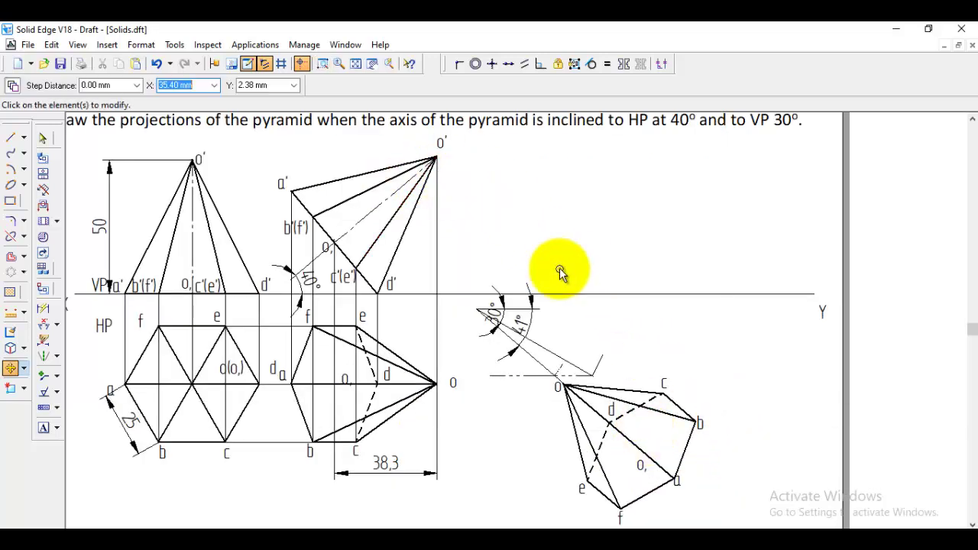
left_click(12, 139)
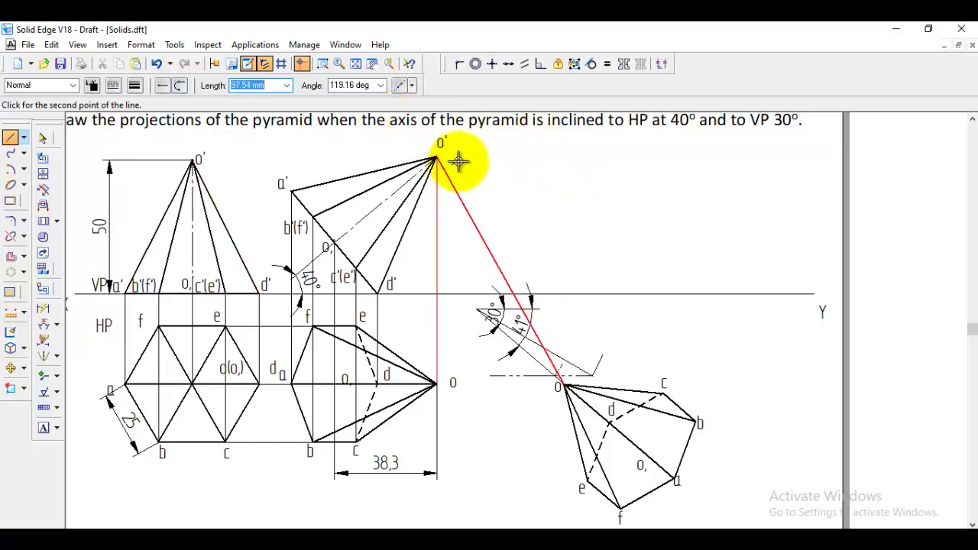
left_click(564, 158)
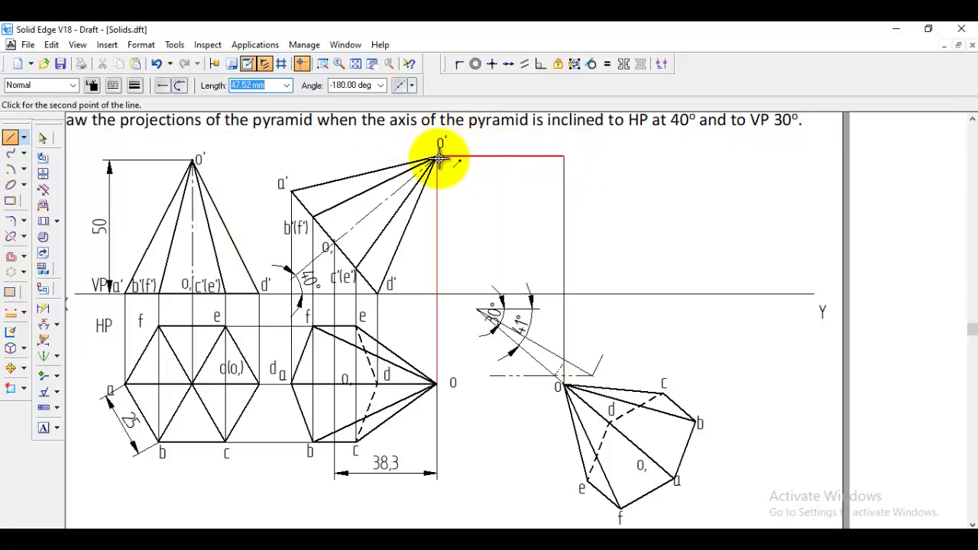
left_click(439, 158)
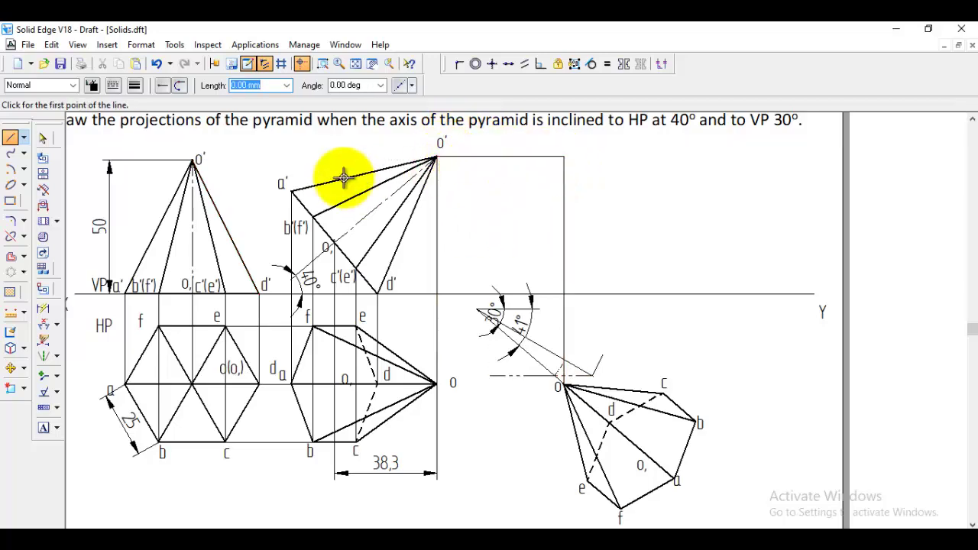
Step: Draw vertical projectors from corners a and b of the rotated top view, joining them horizontally to a' and b'(f') of the tilted front view
left_click(675, 480)
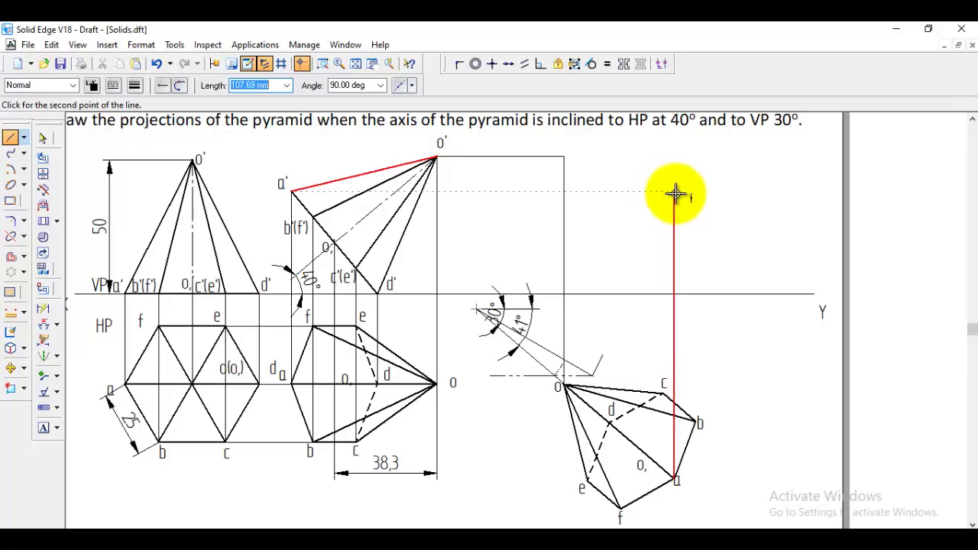
left_click(676, 192)
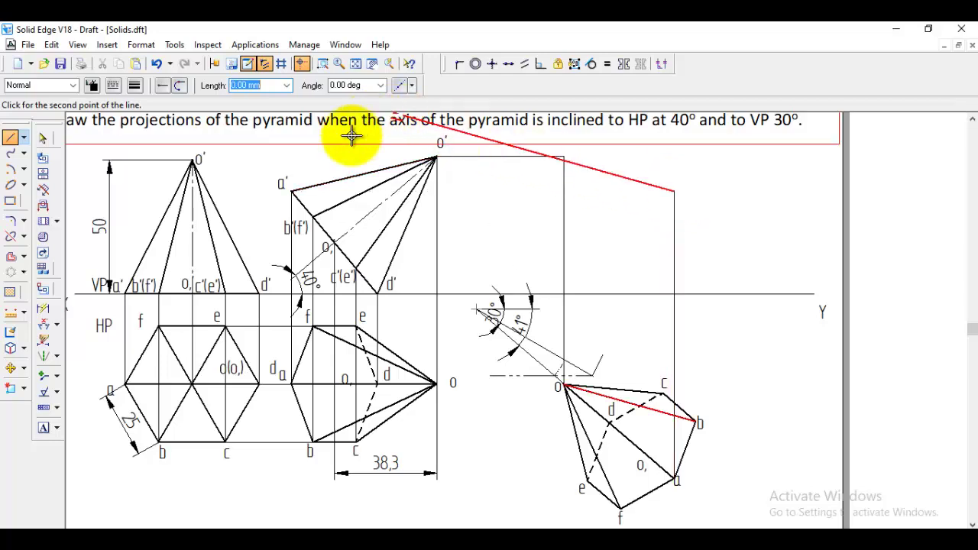
left_click(293, 191)
key("Escape")
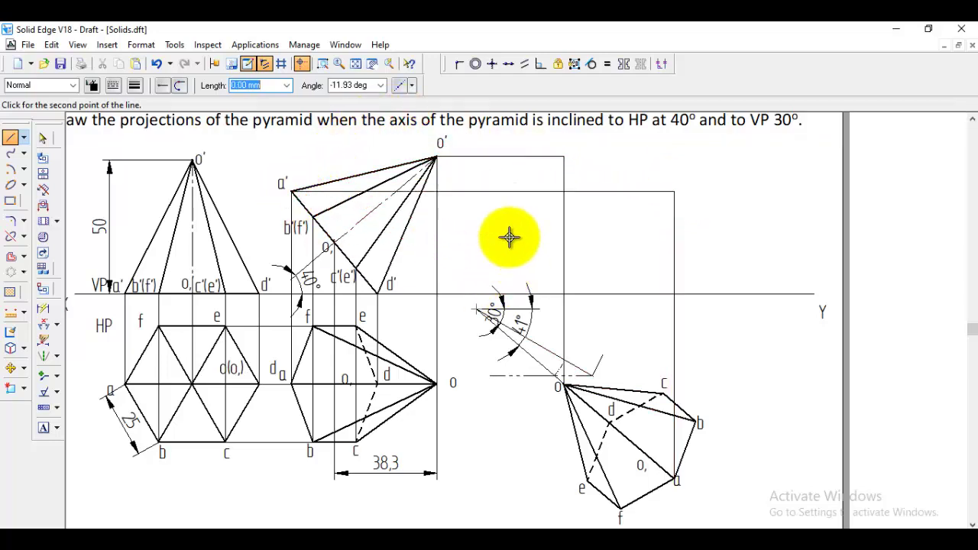
left_click(695, 422)
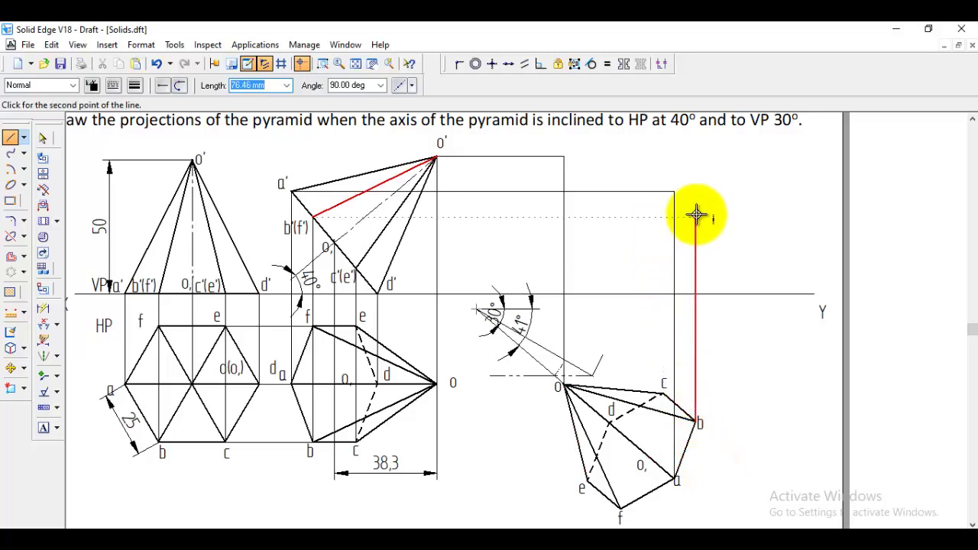
left_click(695, 216)
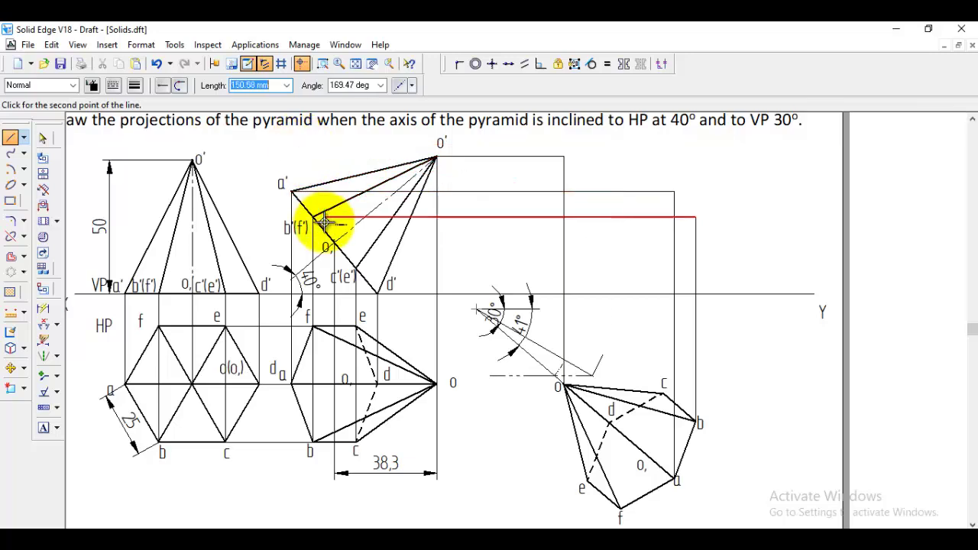
left_click(462, 303)
key("Escape")
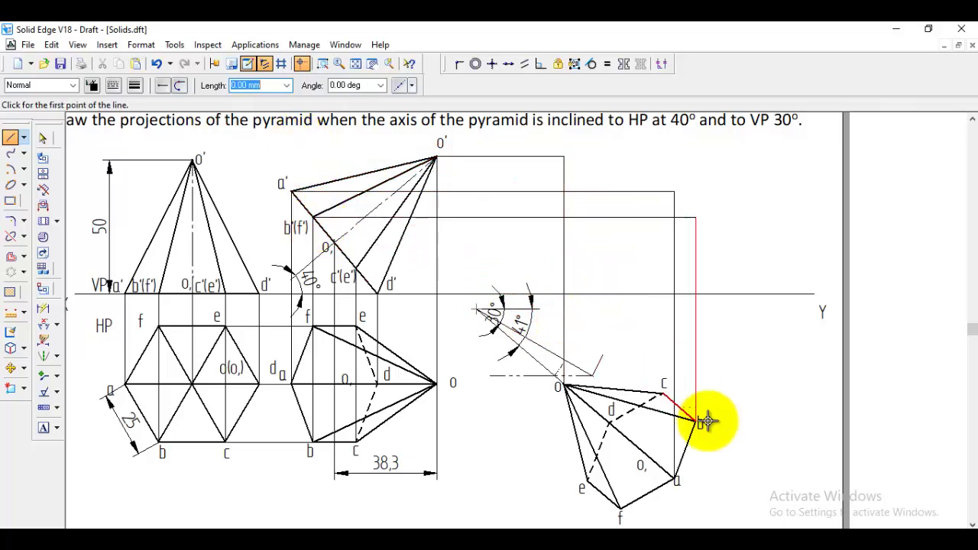
Step: Project corner c of the rotated top view vertically and across to c'(e'), and project corner d vertically to the XY line
left_click(664, 392)
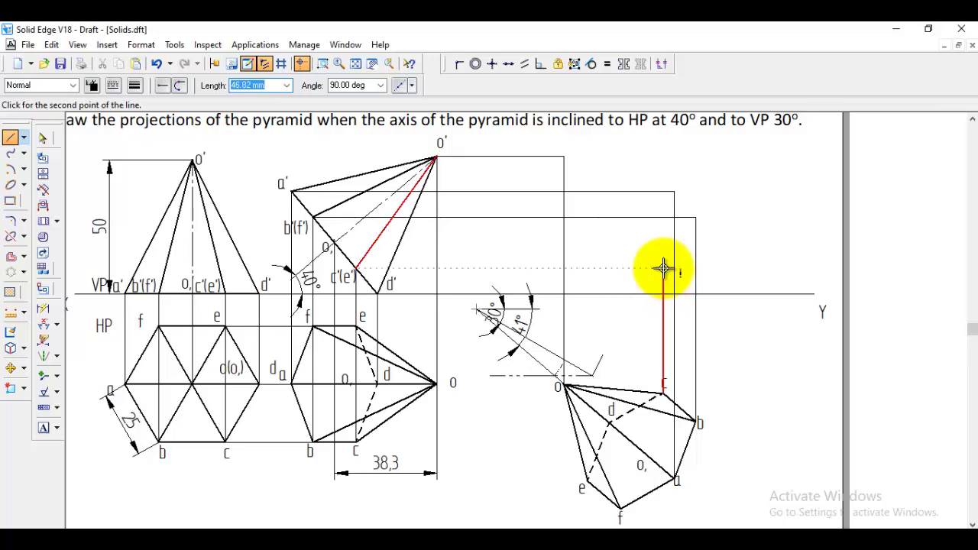
left_click(664, 267)
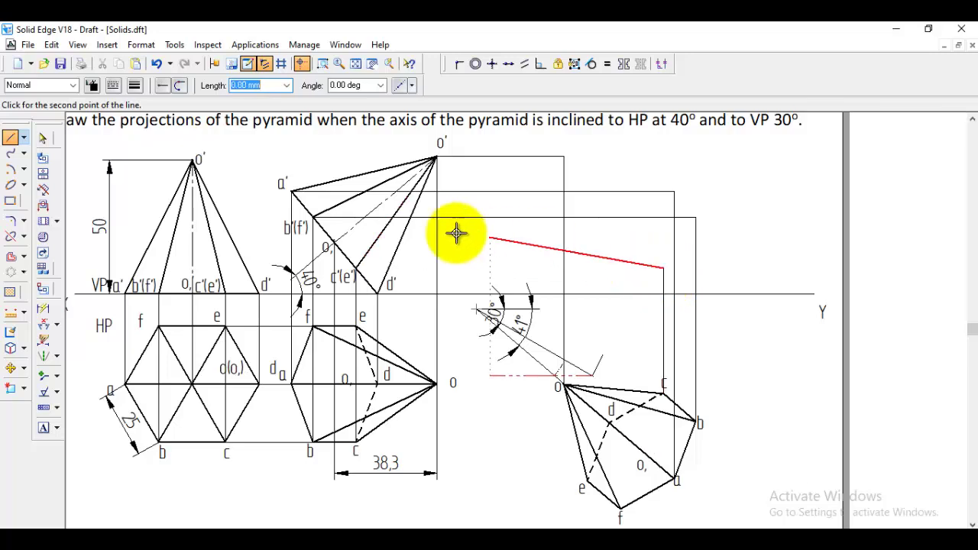
left_click(360, 268)
key("Escape")
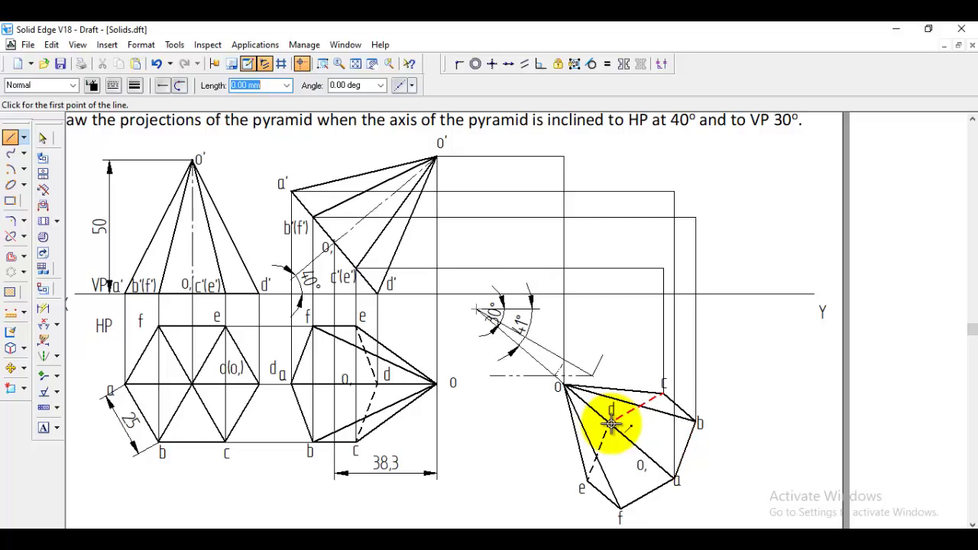
left_click(611, 421)
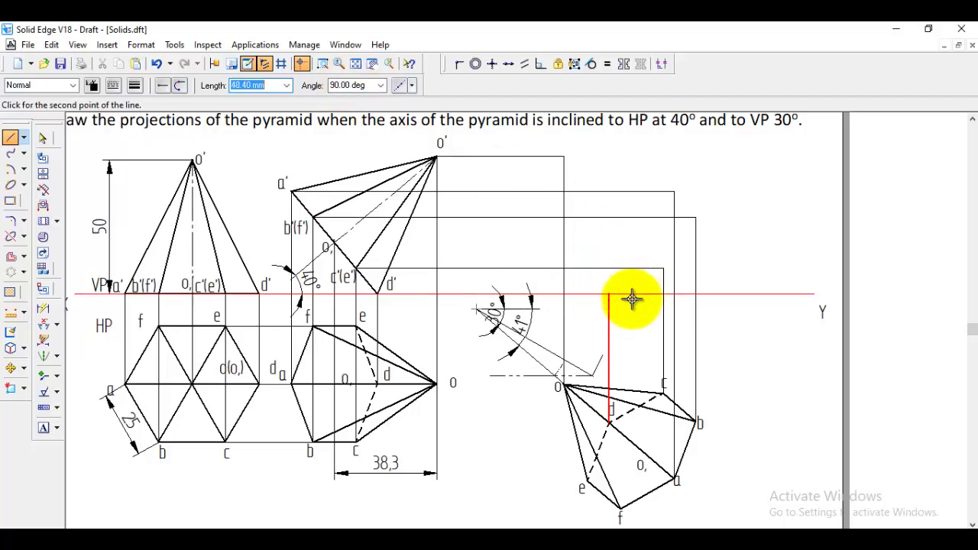
left_click(632, 298)
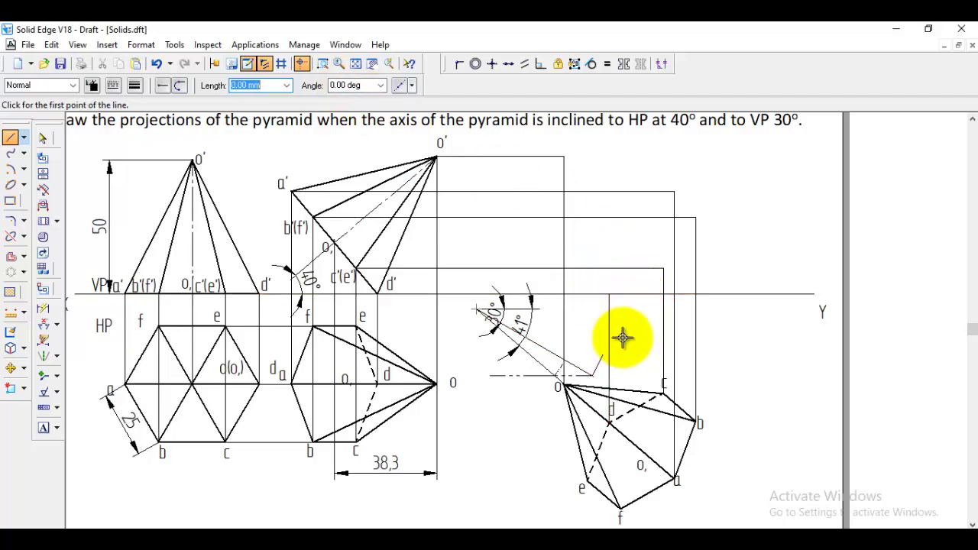
Step: Draw vertical projectors from corner e to the horizontal line through c'(e') and from corner f to the horizontal line through b'(f')
left_click(586, 483)
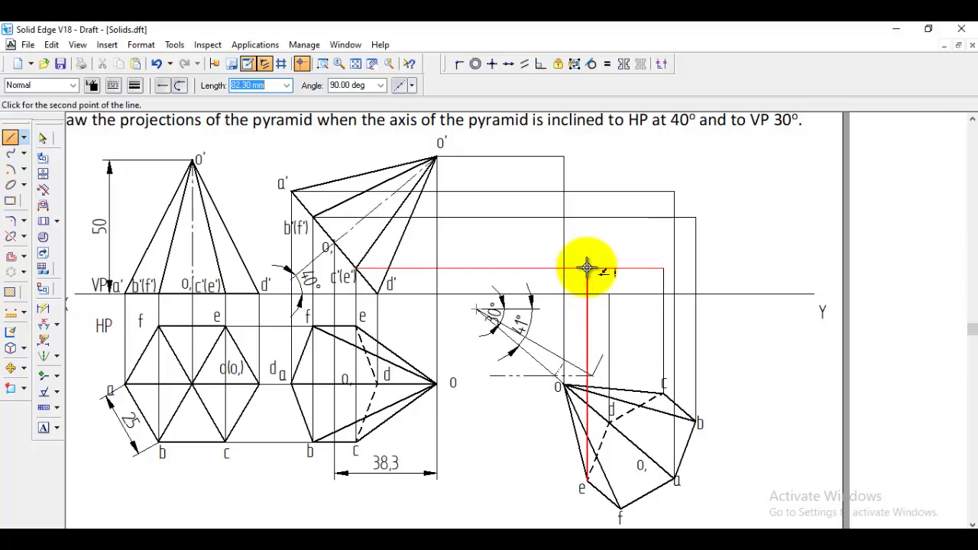
left_click(586, 268)
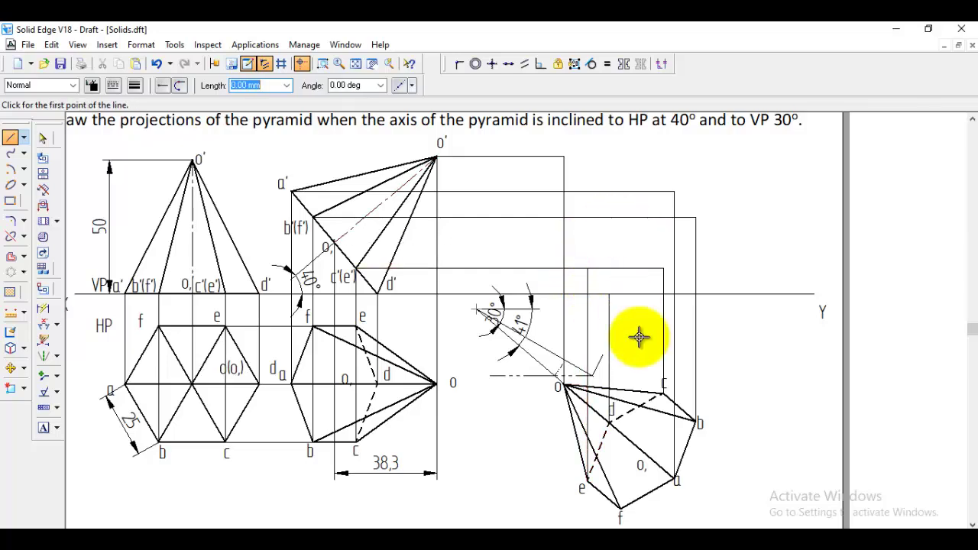
left_click(620, 506)
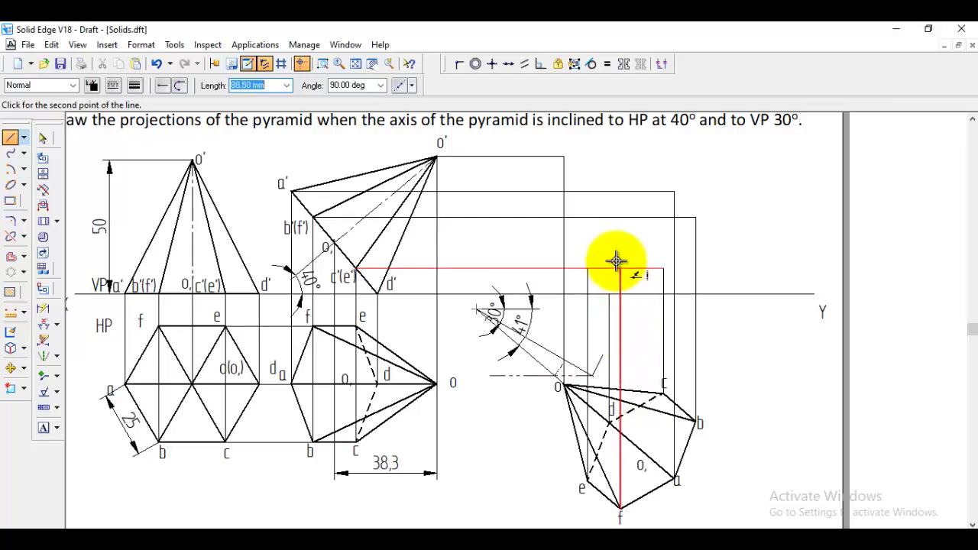
left_click(622, 217)
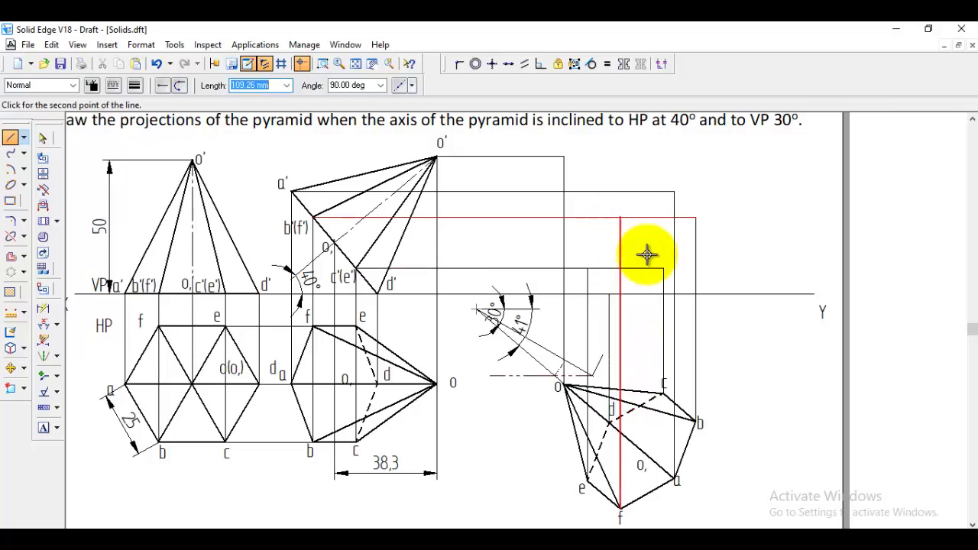
right_click(655, 481)
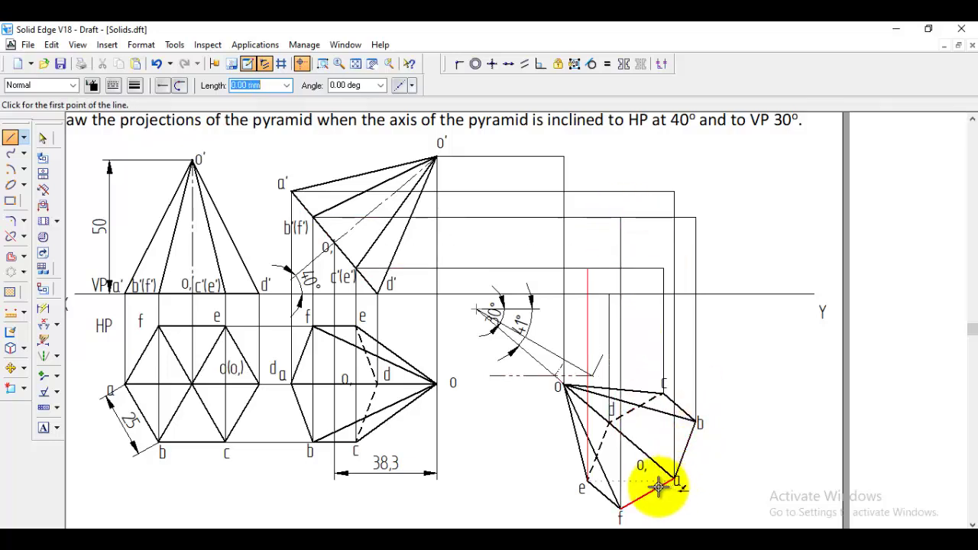
Step: Draw a vertical projector from the base centre of the rotated top view and join it horizontally to the base centre of the tilted front view
left_click(641, 451)
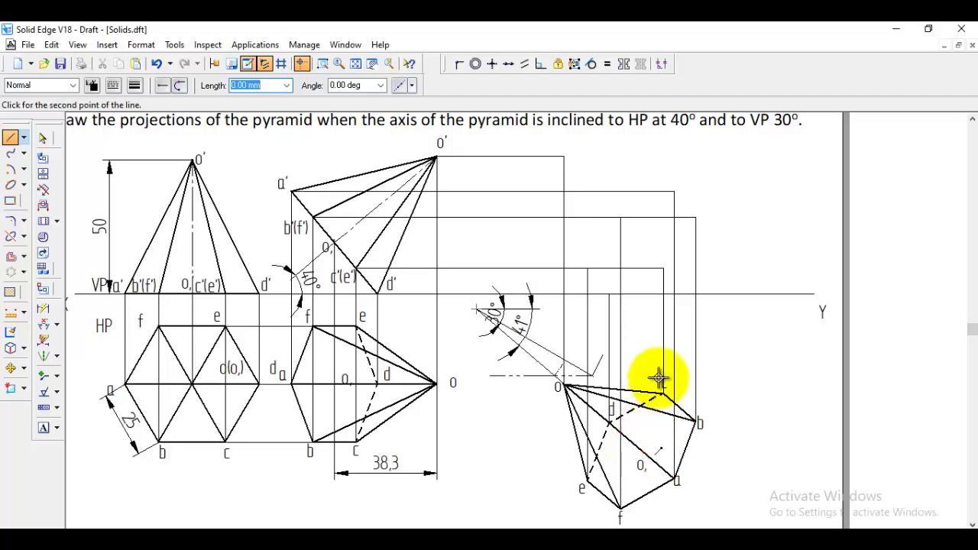
left_click(639, 243)
left_click(332, 244)
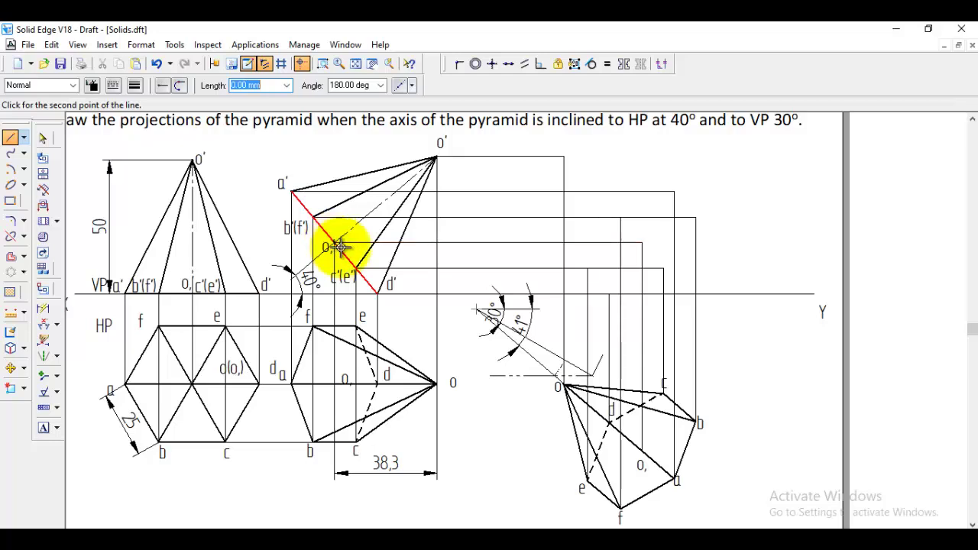
right_click(464, 260)
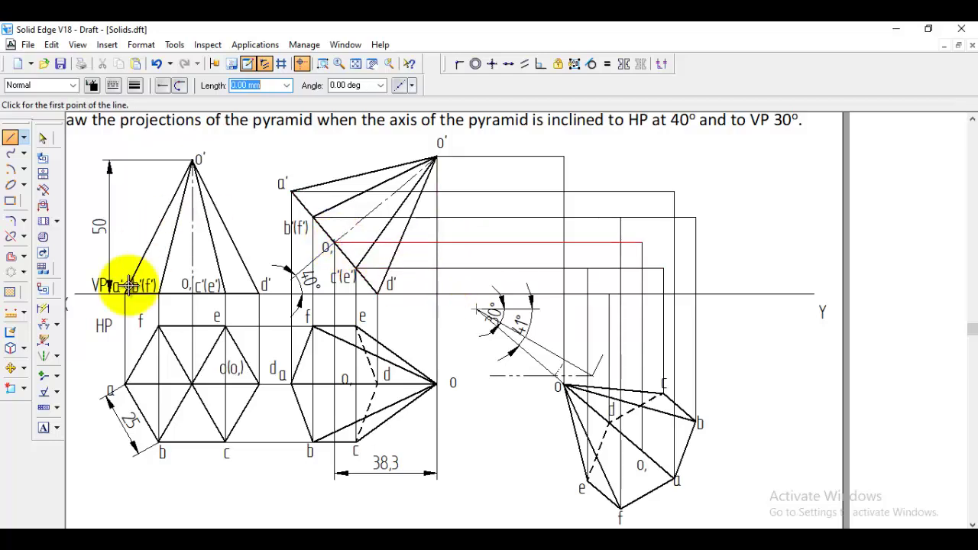
Step: Label the projected points of the final front view a', b', c', d', e', f', apex o' and base centre o,'
left_click(42, 429)
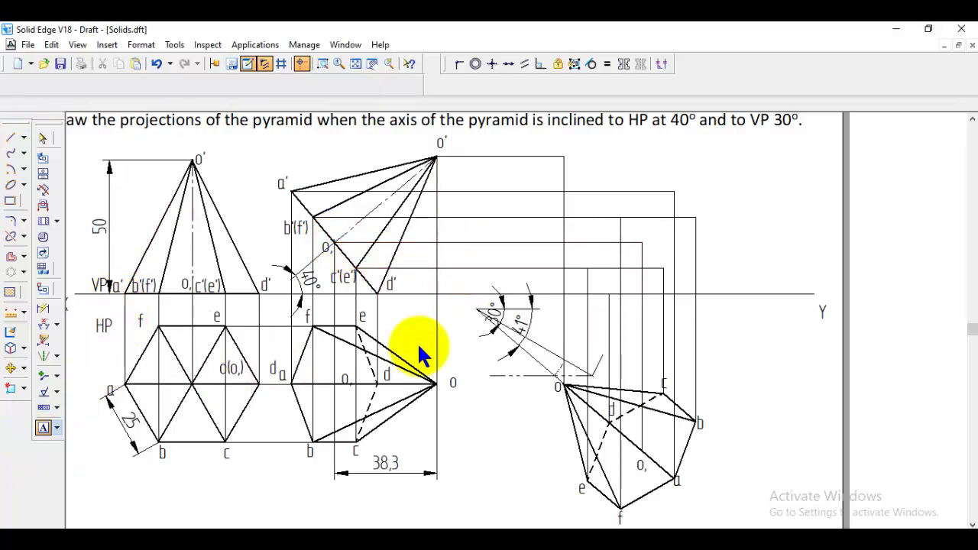
left_click(680, 171)
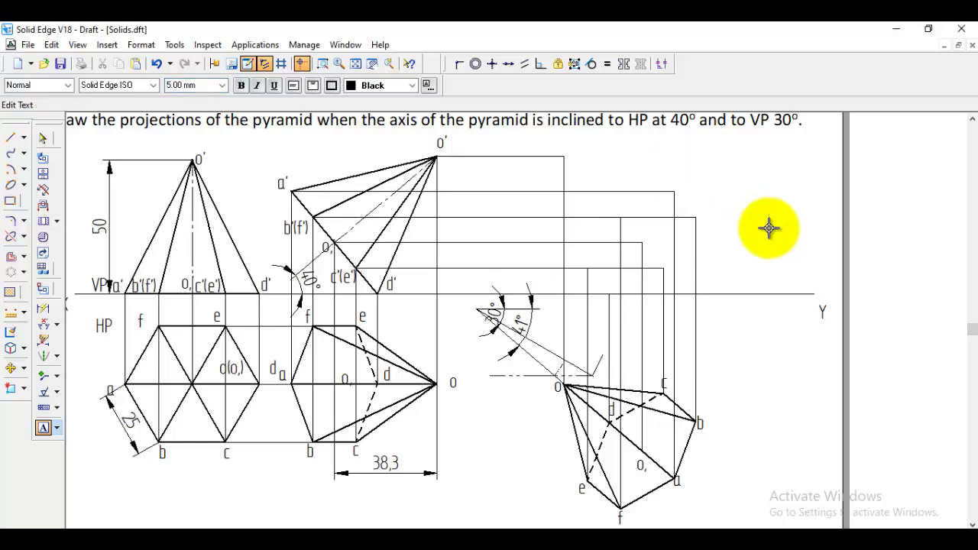
left_click(704, 212)
type("b'")
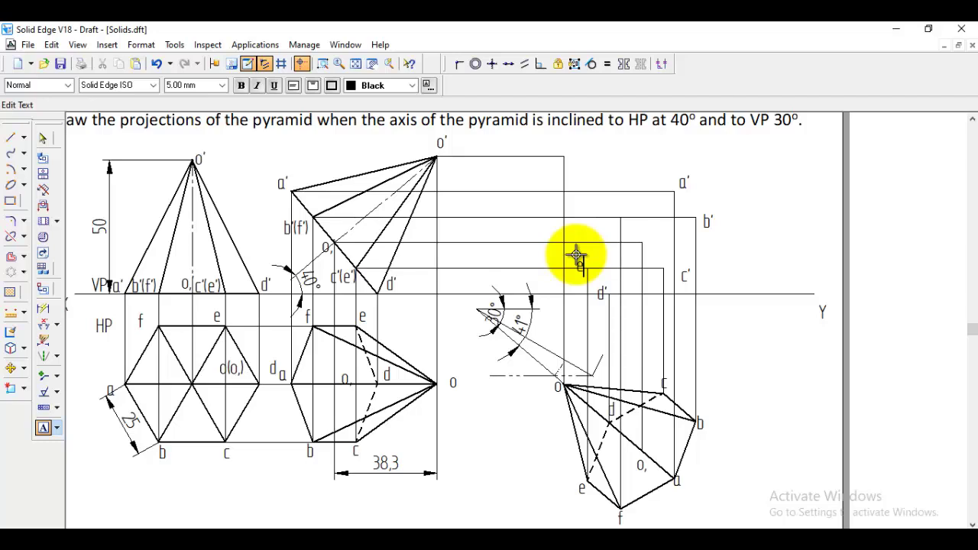
type("'")
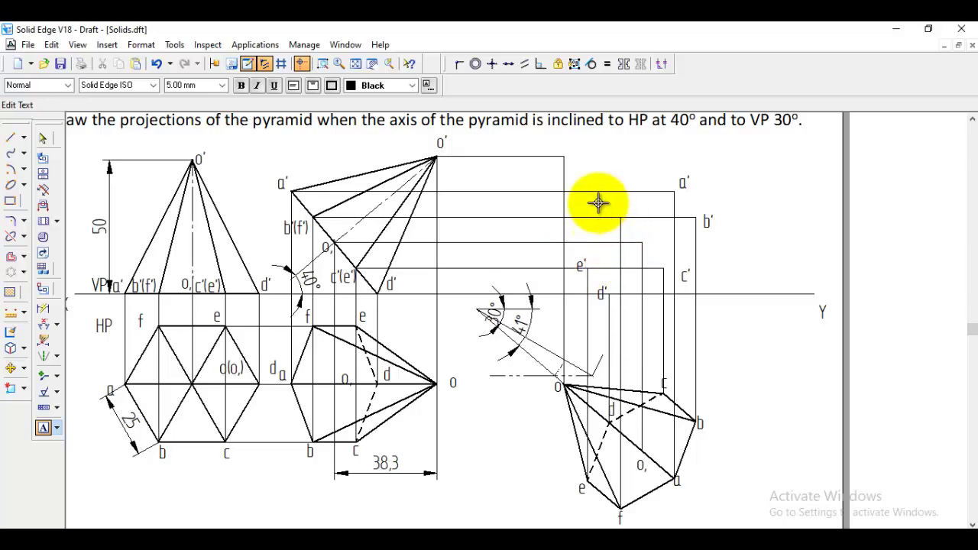
left_click(600, 203)
type("f")
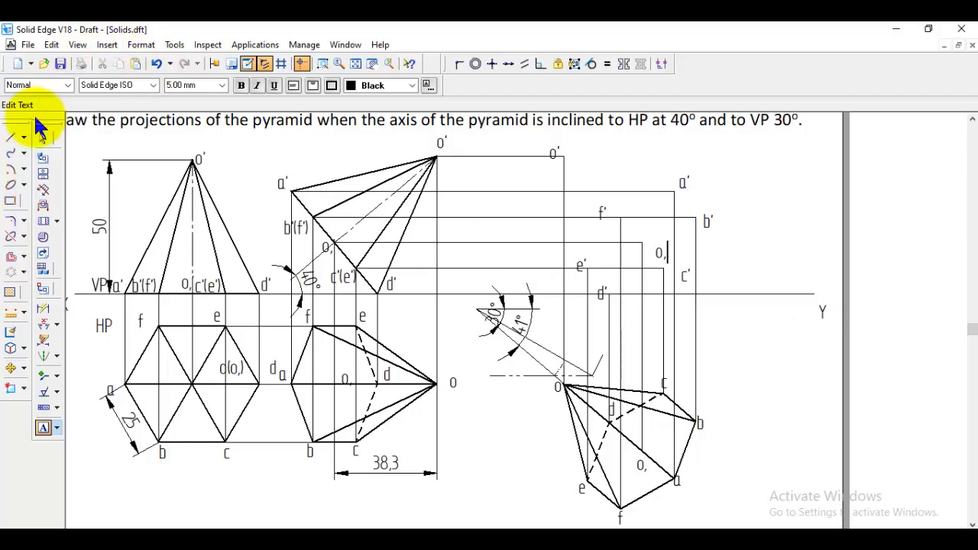
Step: Draw the base outline a'b'c'd'e'f' of the final front view as a closed hexagon of Visible-style lines
left_click(17, 137)
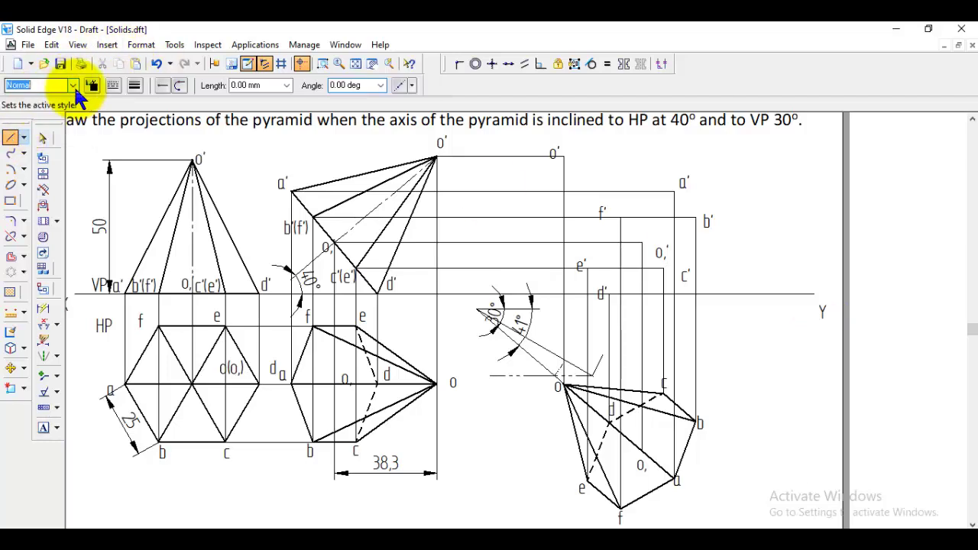
left_click(73, 85)
left_click(46, 192)
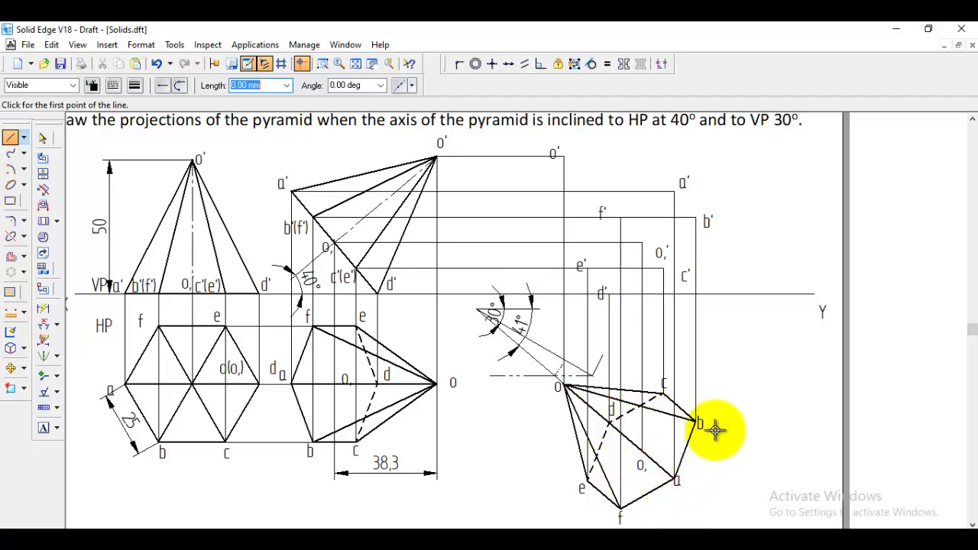
left_click(674, 192)
left_click(695, 220)
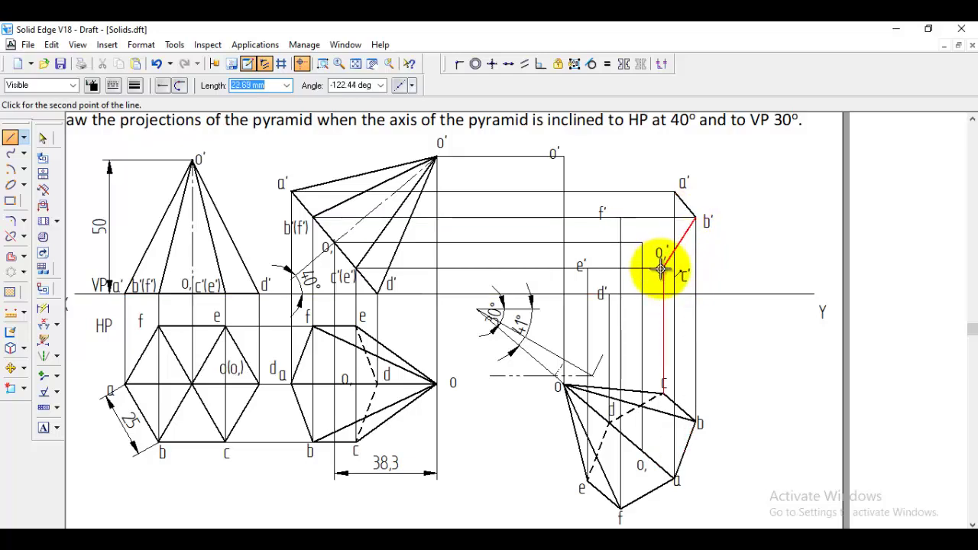
left_click(662, 268)
left_click(608, 294)
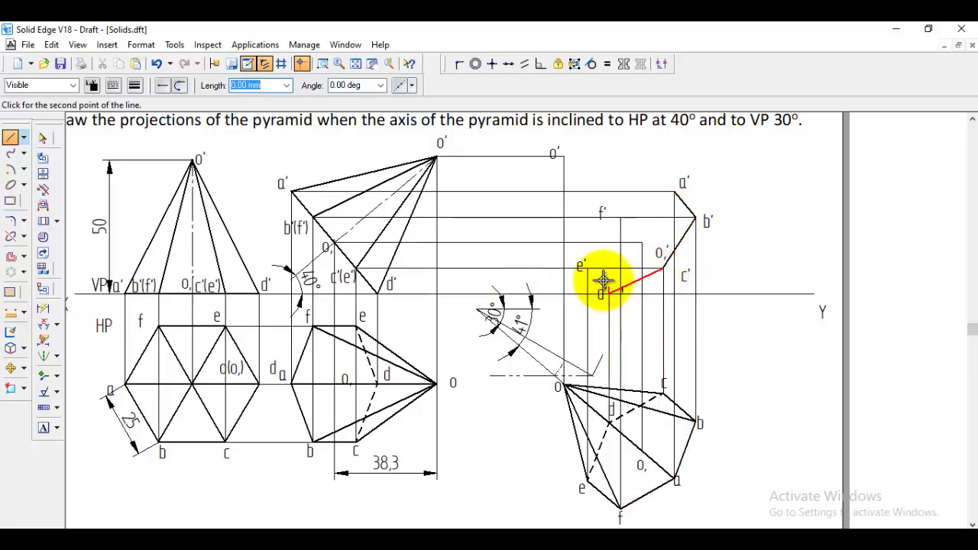
left_click(587, 268)
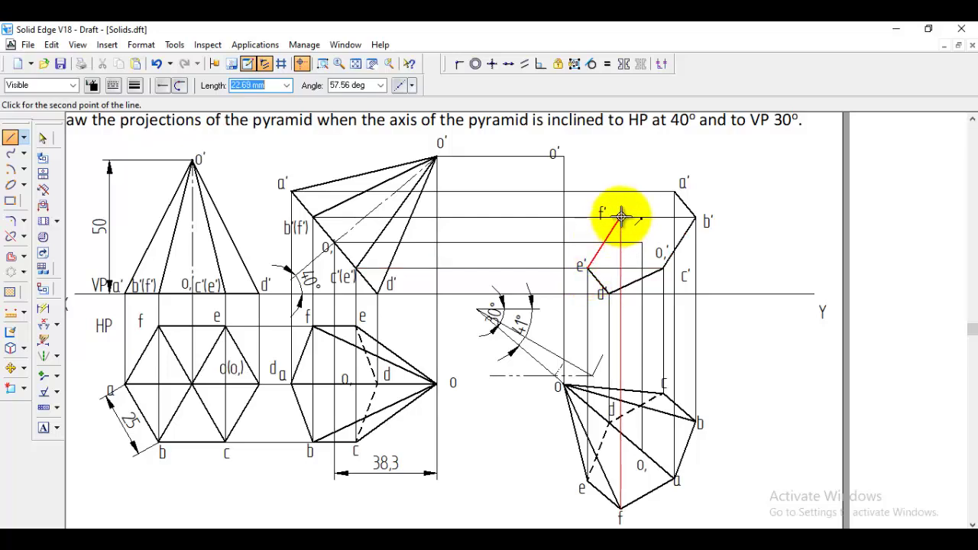
left_click(621, 216)
left_click(676, 192)
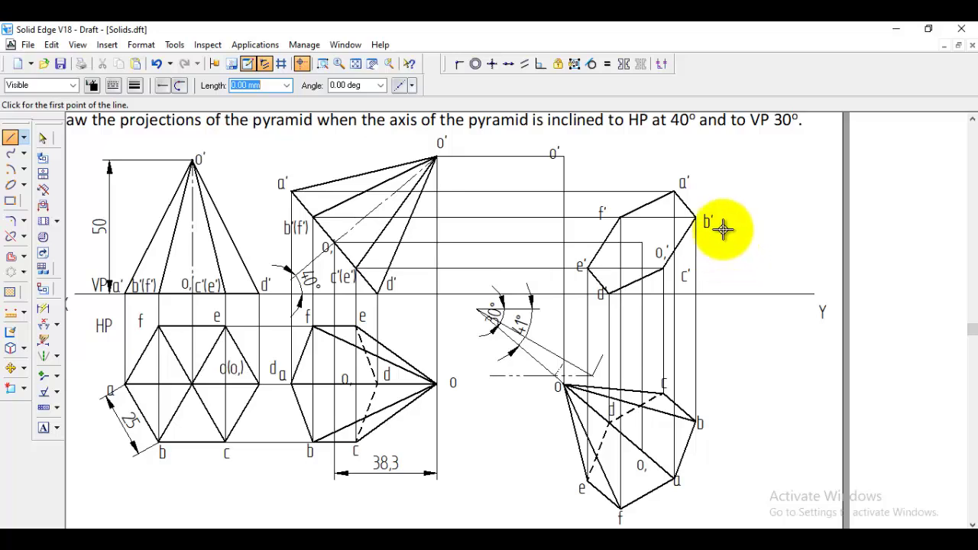
Step: Draw the visible slant edges of the final front view from corners f', a' and e' to the apex o'
left_click(676, 480)
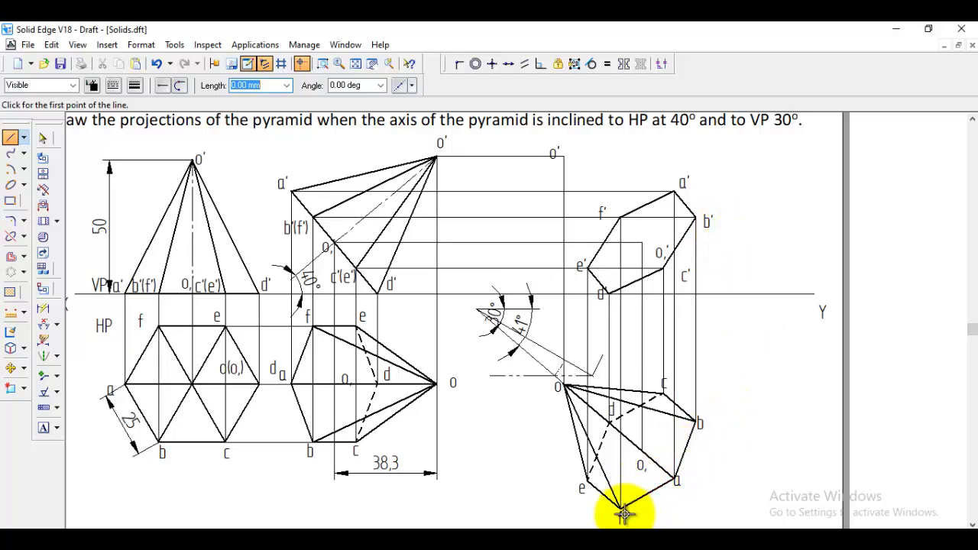
left_click(621, 506)
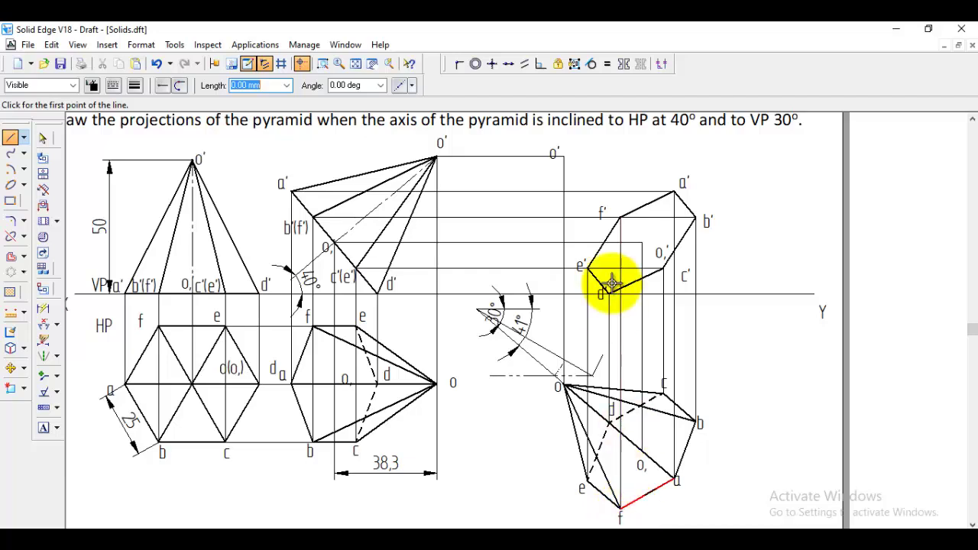
left_click(618, 217)
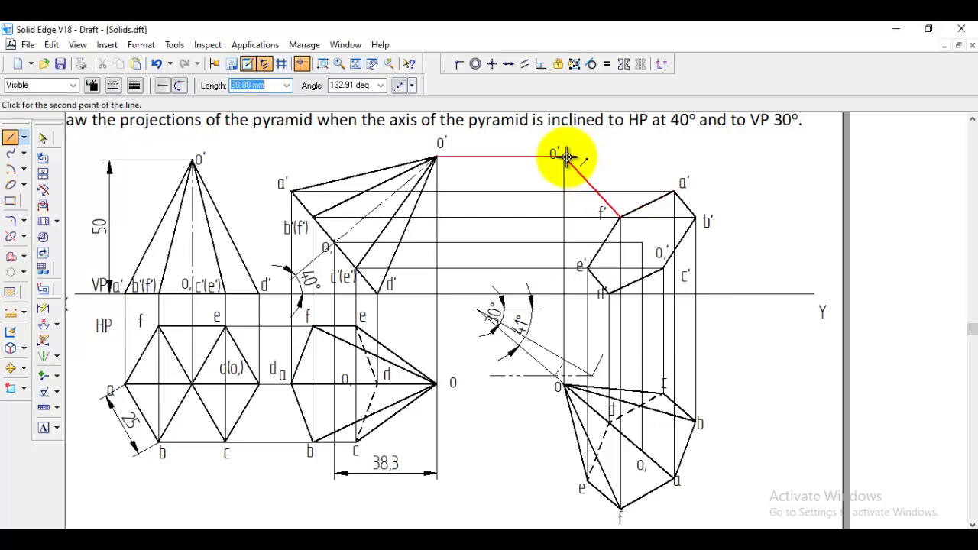
left_click(565, 156)
right_click(695, 222)
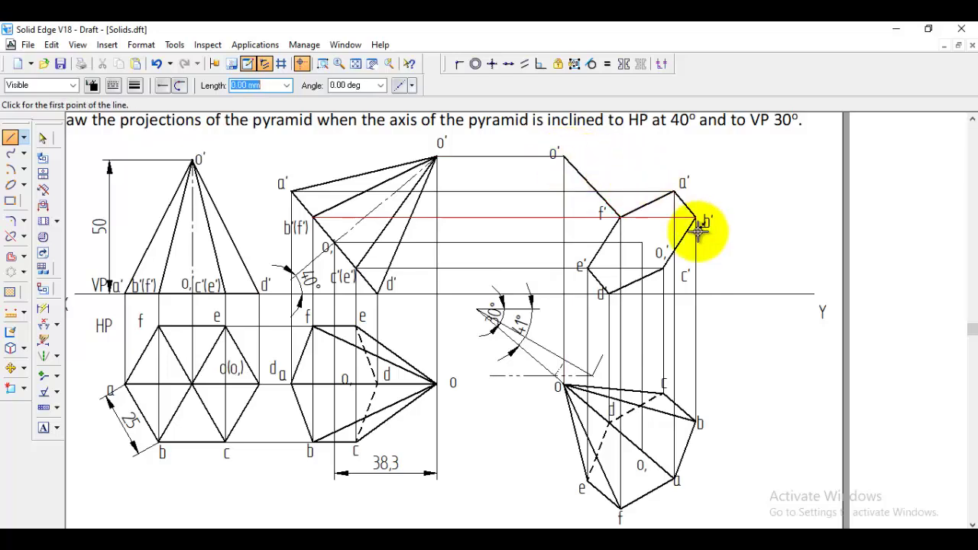
left_click(673, 192)
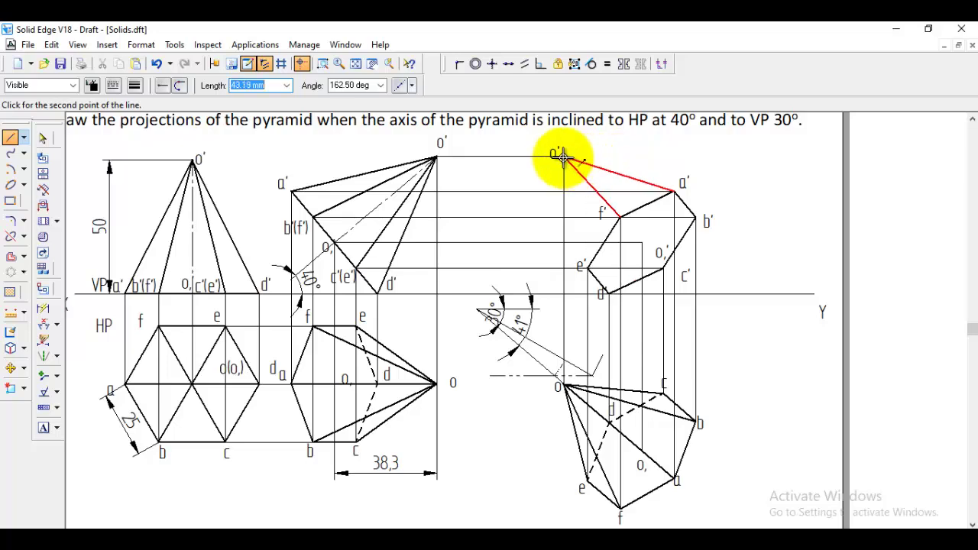
left_click(563, 156)
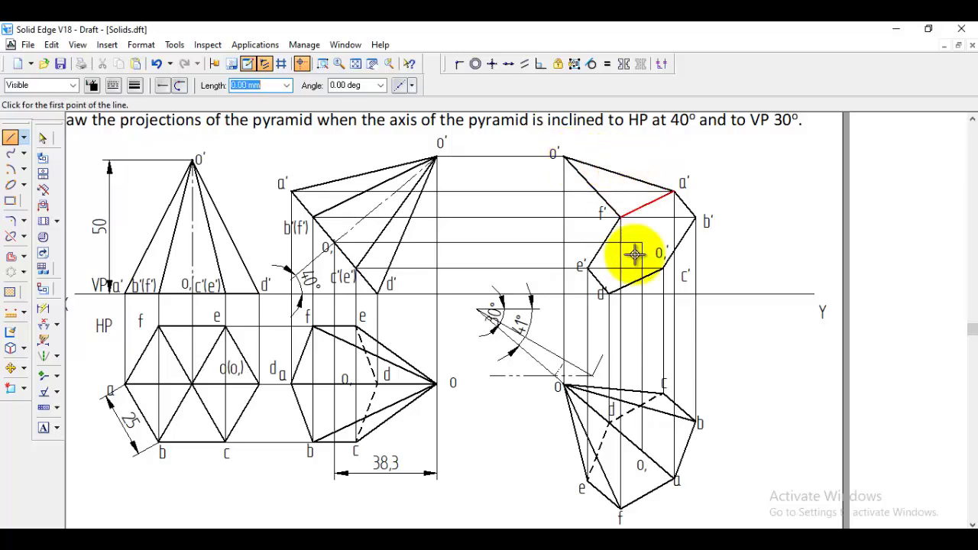
left_click(585, 269)
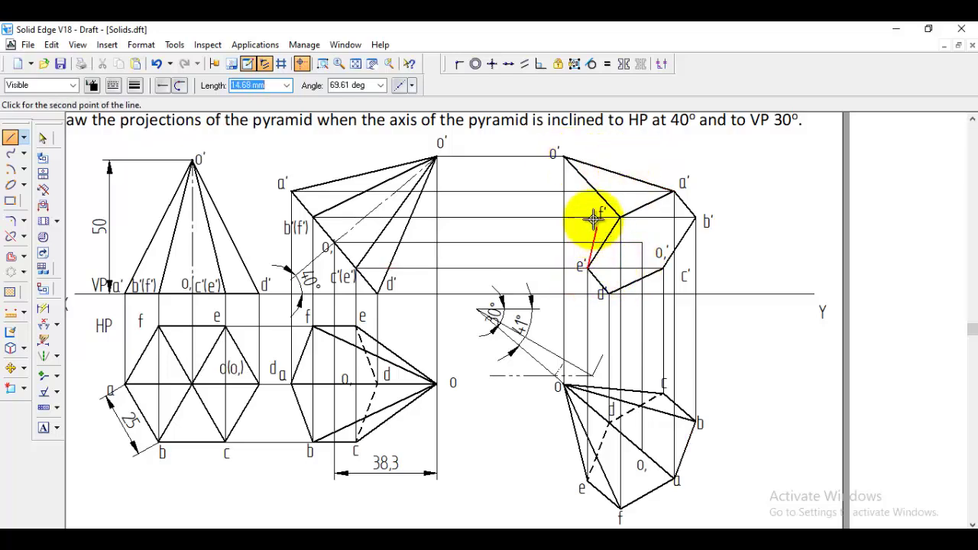
left_click(563, 156)
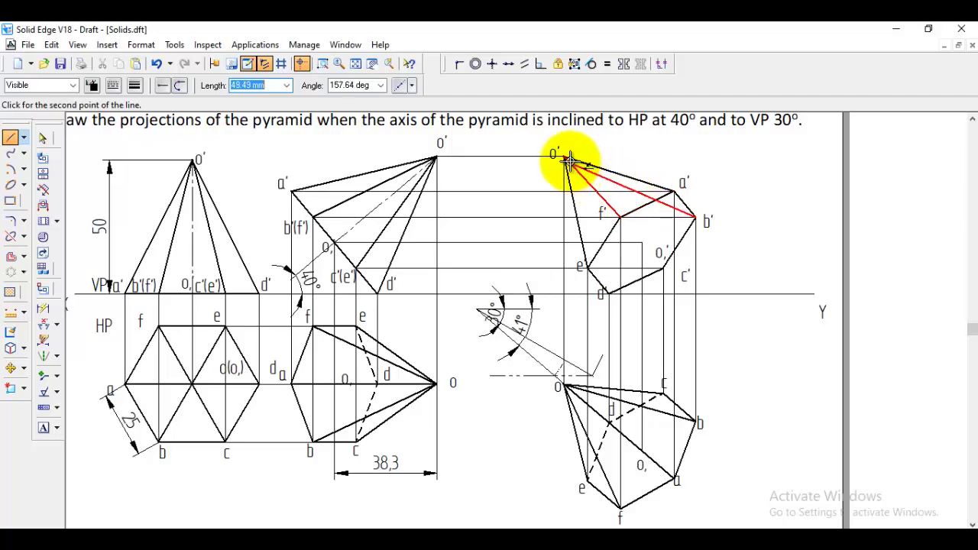
Step: Draw the slant edges joining b', c' and d' to apex o' in the final front view as Hidden-style lines with adjusted line width
left_click(73, 86)
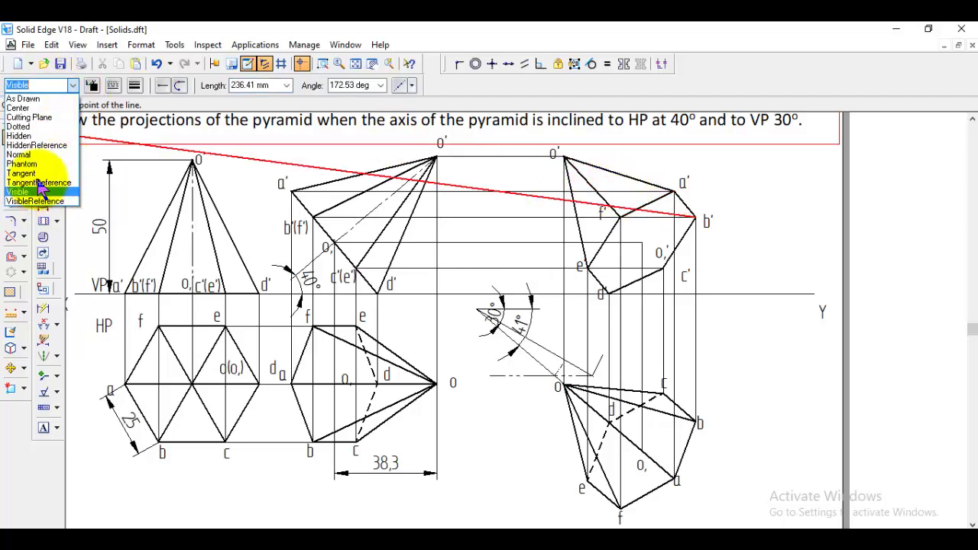
left_click(33, 137)
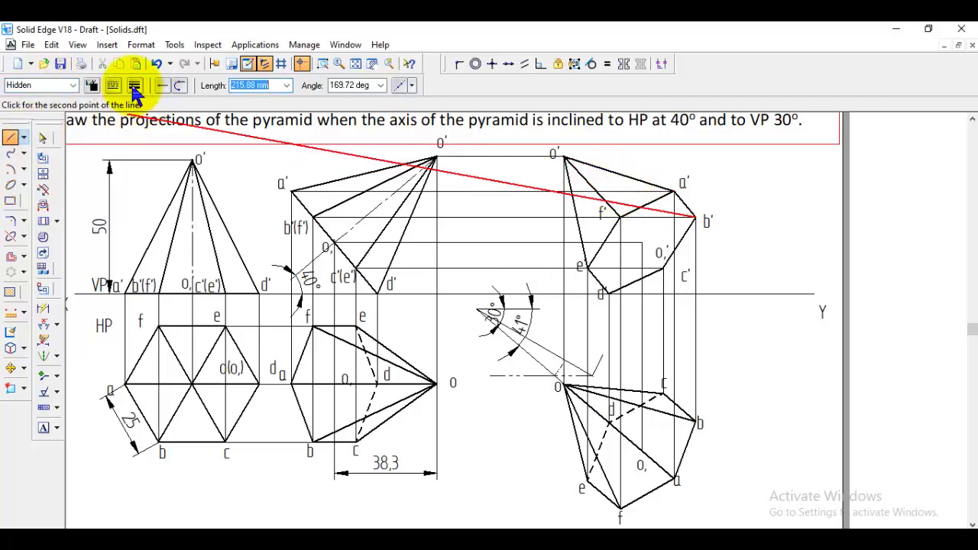
left_click(134, 85)
left_click(160, 148)
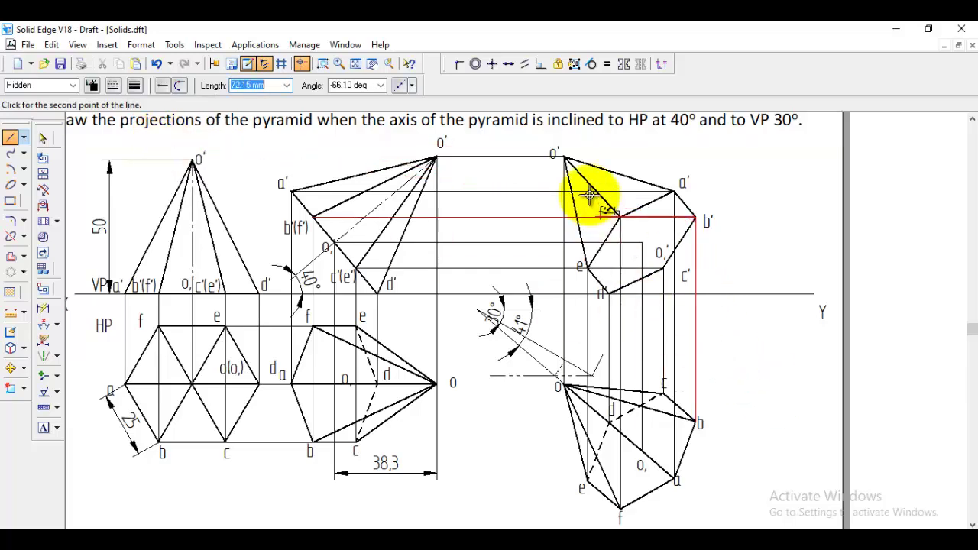
left_click(564, 156)
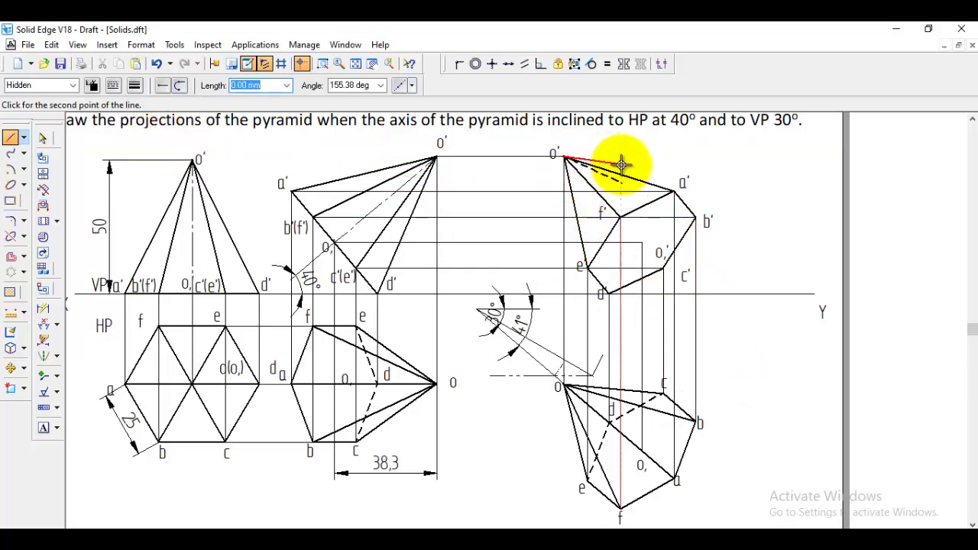
left_click(661, 271)
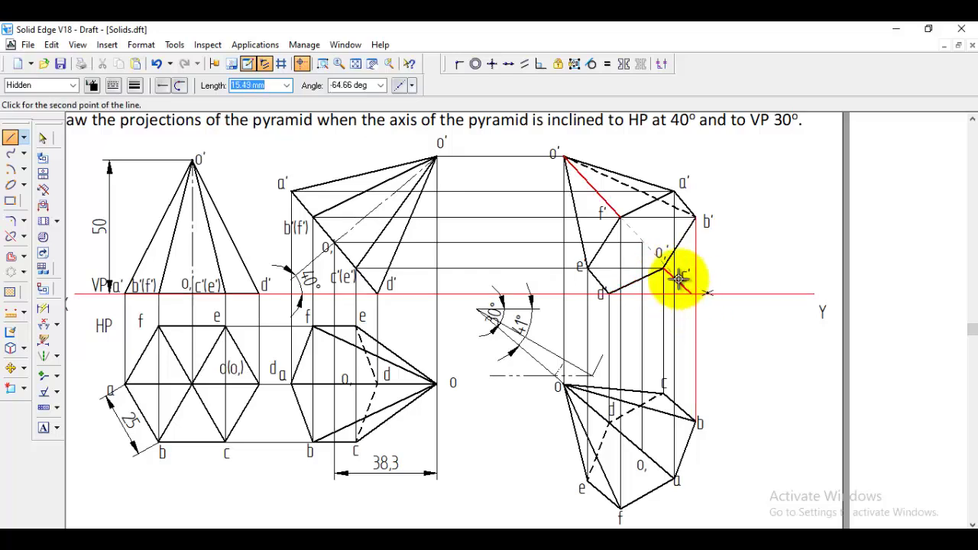
left_click(564, 153)
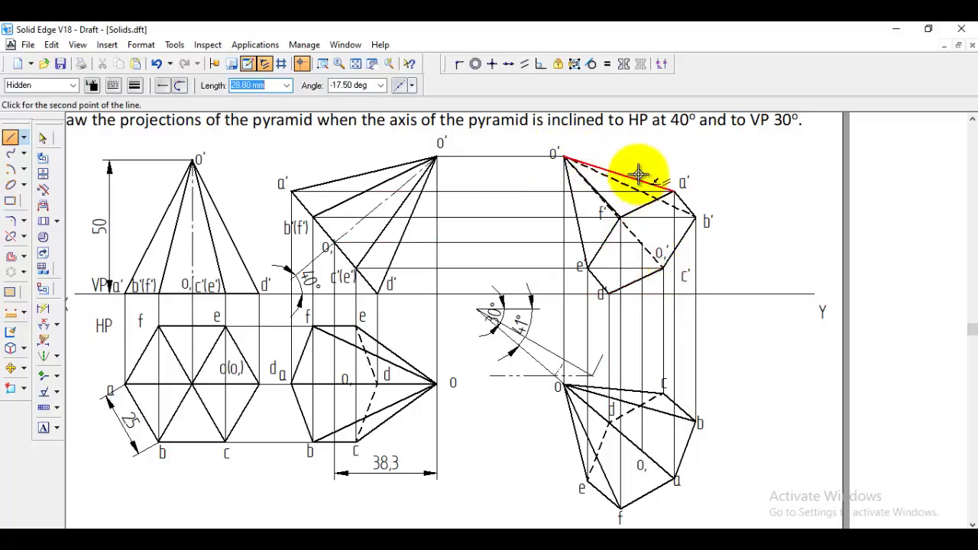
left_click(605, 293)
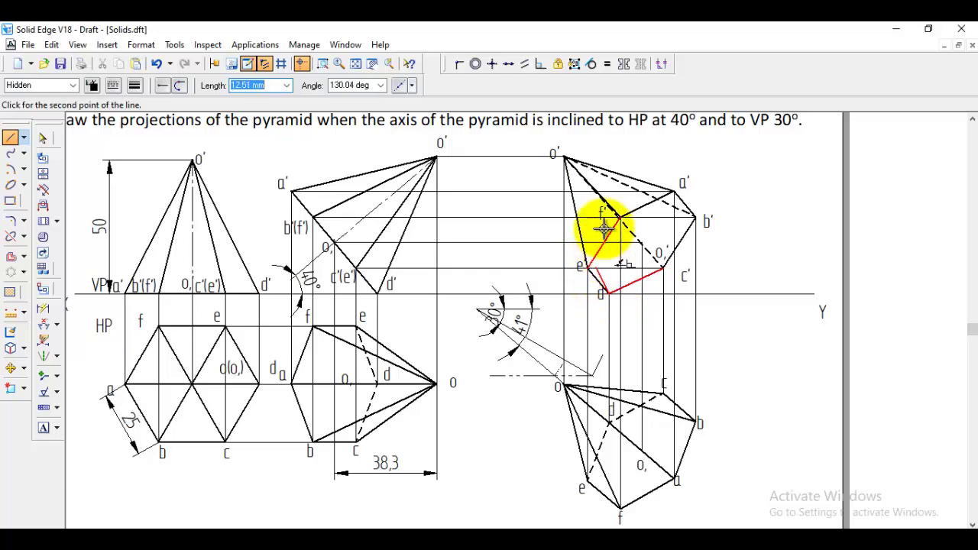
left_click(563, 155)
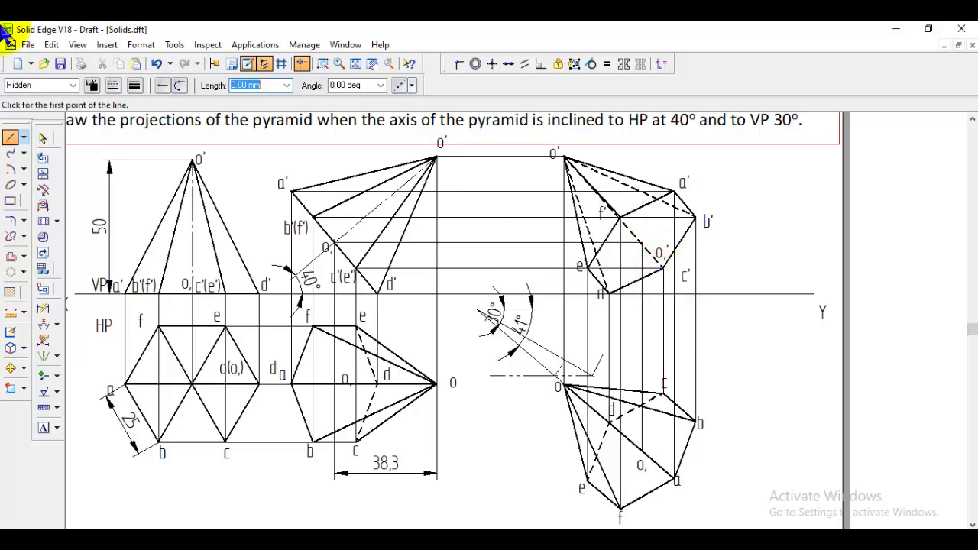
Step: Draw the pyramid's axis in the final front view as a Center-style line from base centre o,' to apex o'
left_click(74, 85)
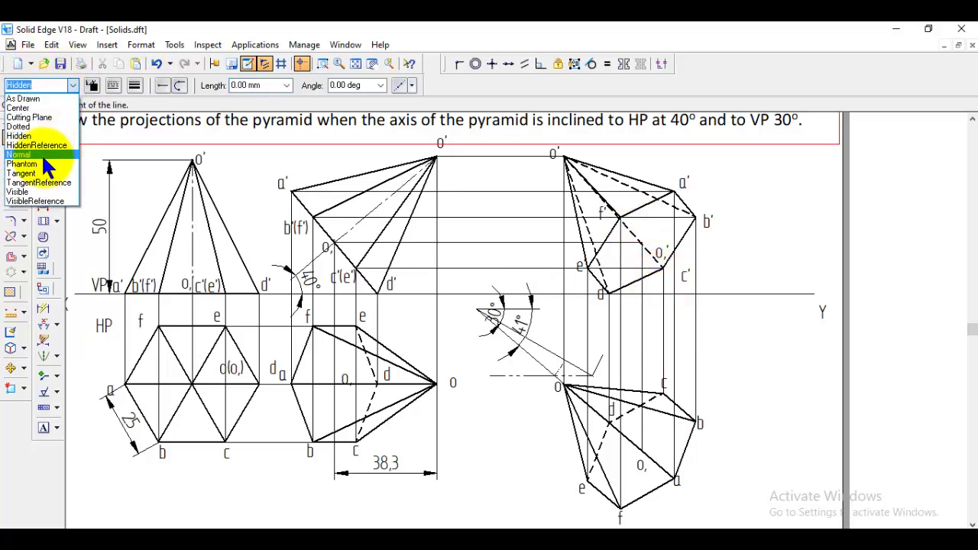
left_click(30, 109)
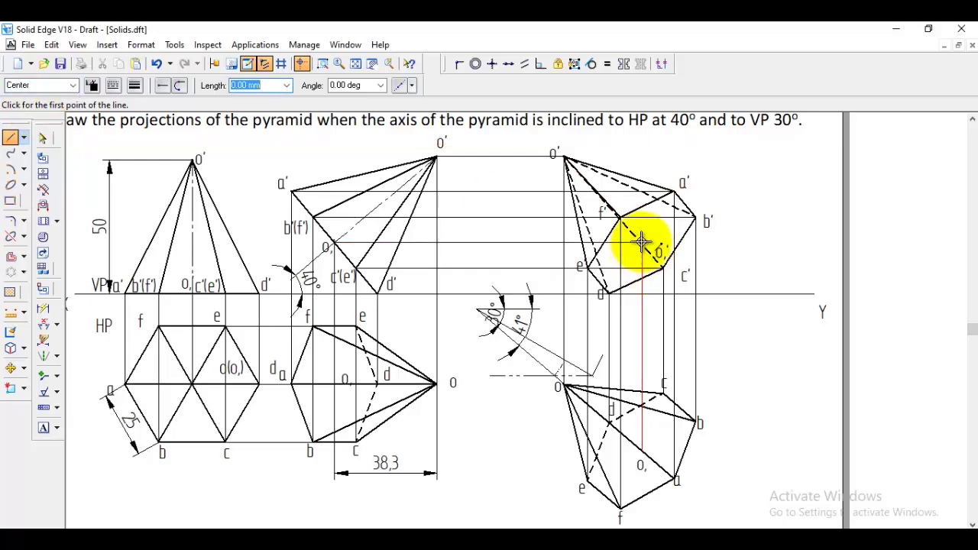
left_click(642, 242)
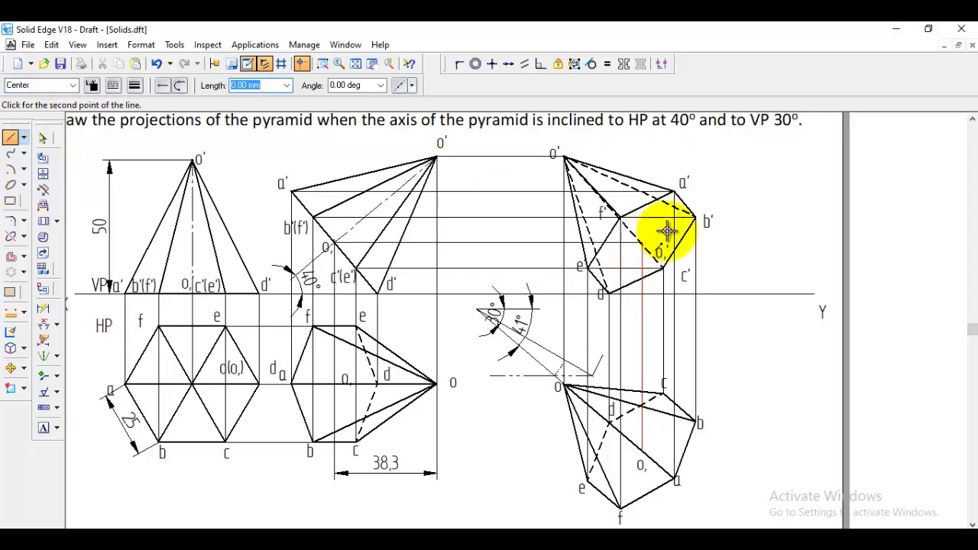
left_click(564, 157)
right_click(760, 193)
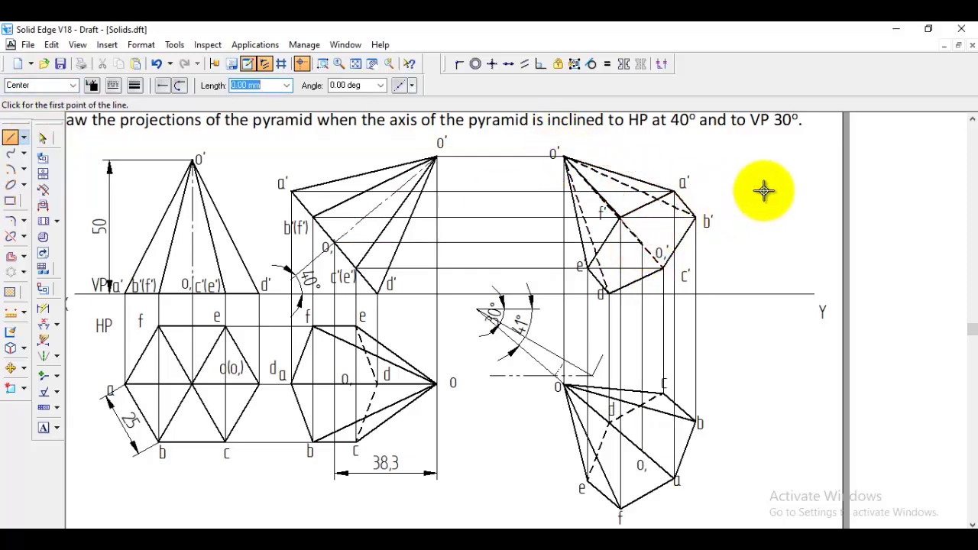
Step: Move the labels e', d' and c' of the final front view clear of the edges, beside their corners
left_click(11, 370)
left_click(579, 262)
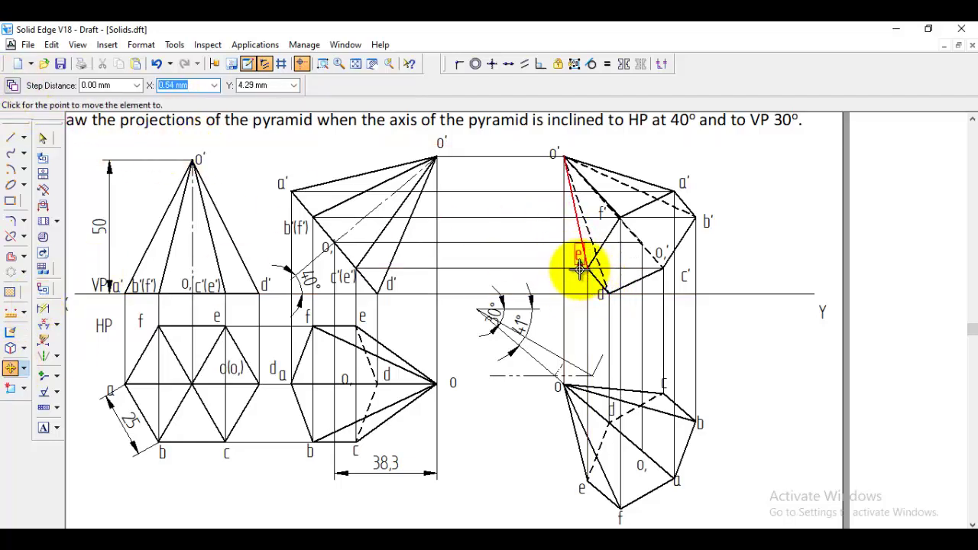
left_click(578, 268)
left_click(604, 307)
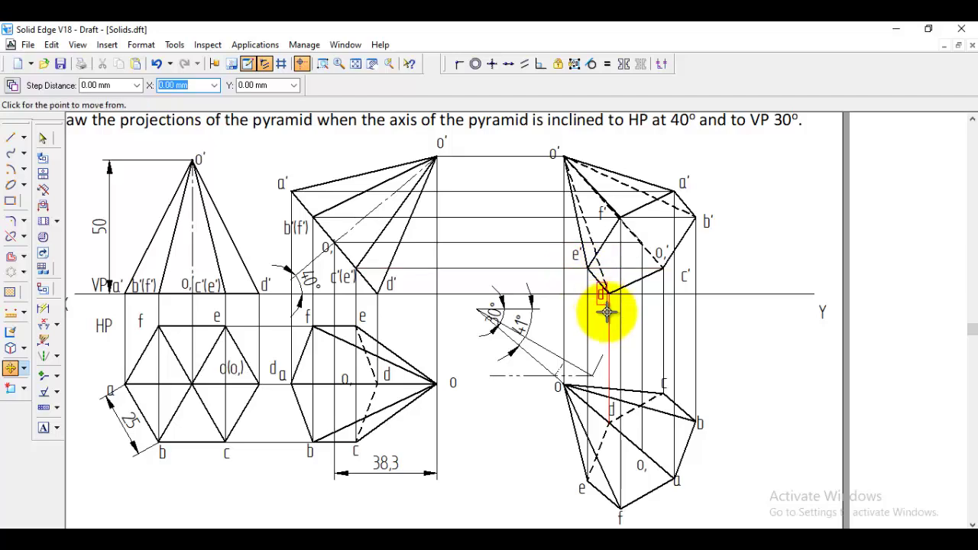
left_click(655, 304)
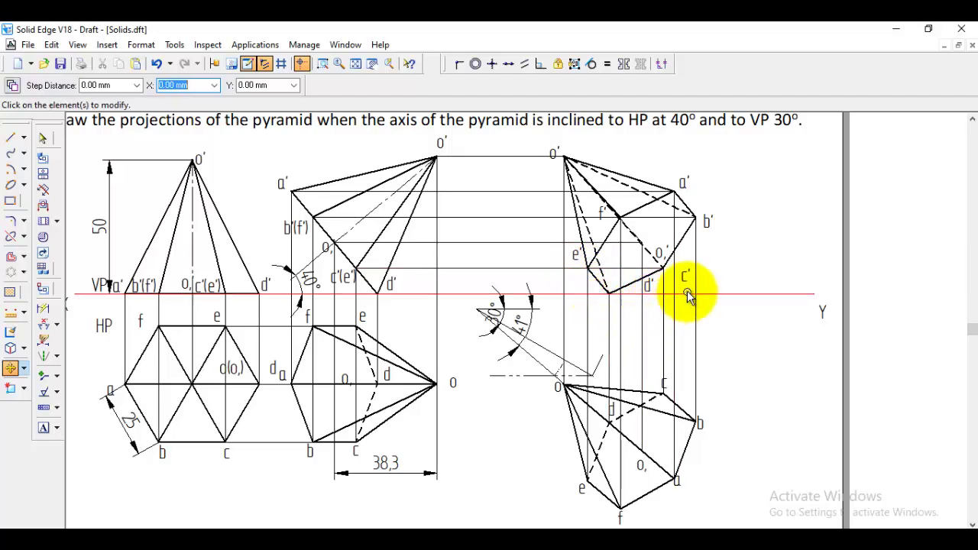
left_click(693, 305)
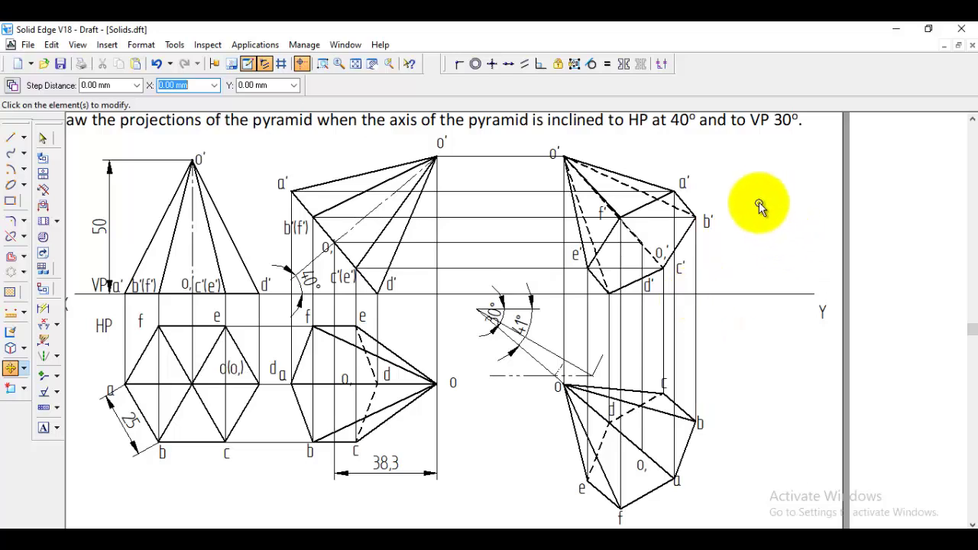
Step: Move the label c of the rotated top view off the projector to the upper left of its corner
left_click(672, 382)
left_click(667, 385)
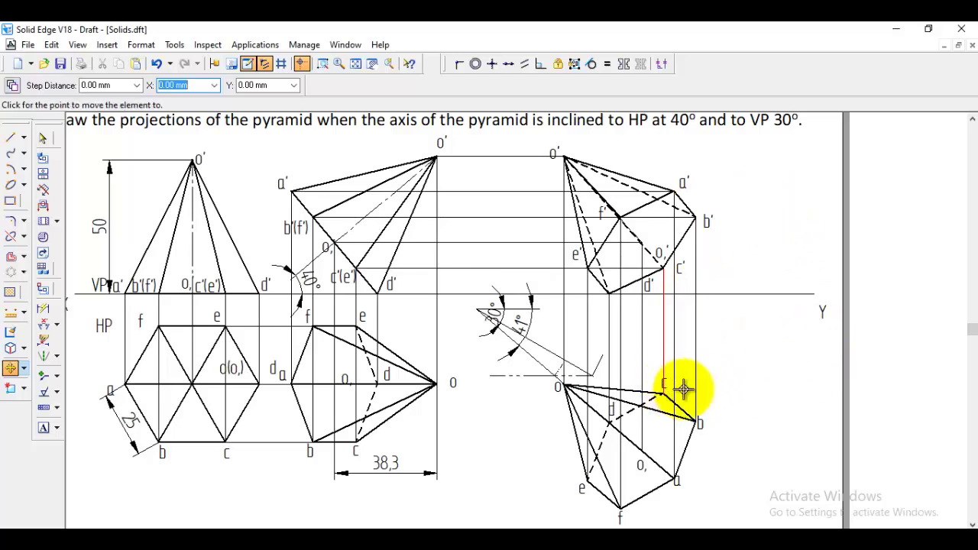
left_click(683, 390)
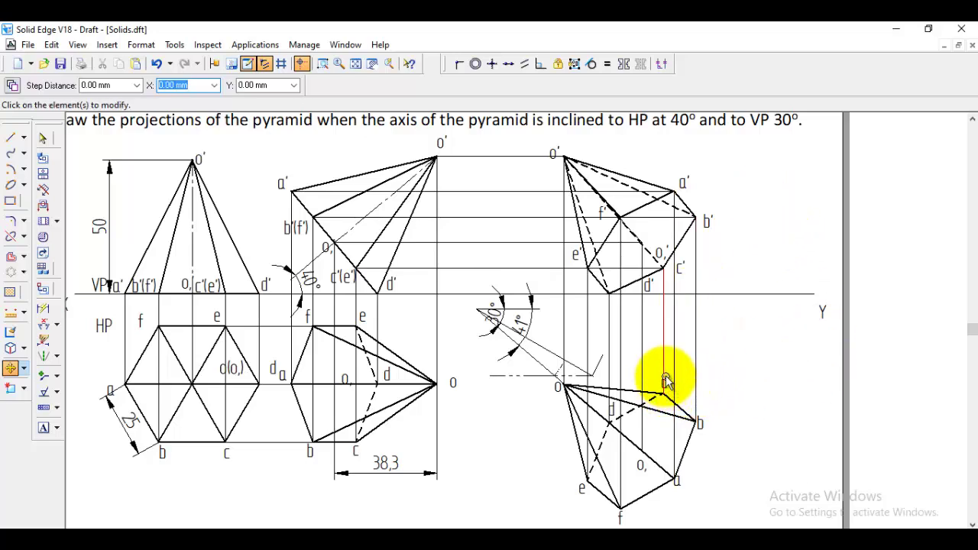
left_click(668, 384)
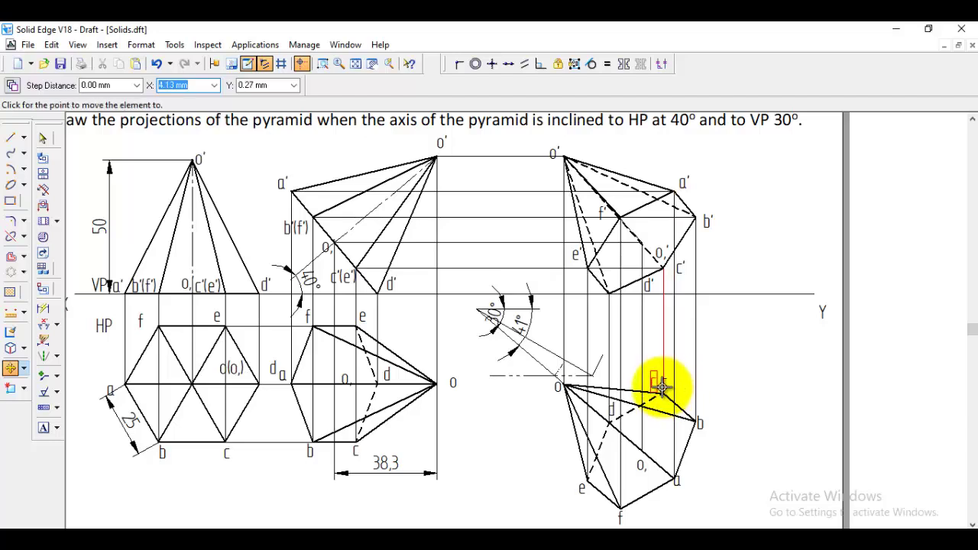
left_click(662, 388)
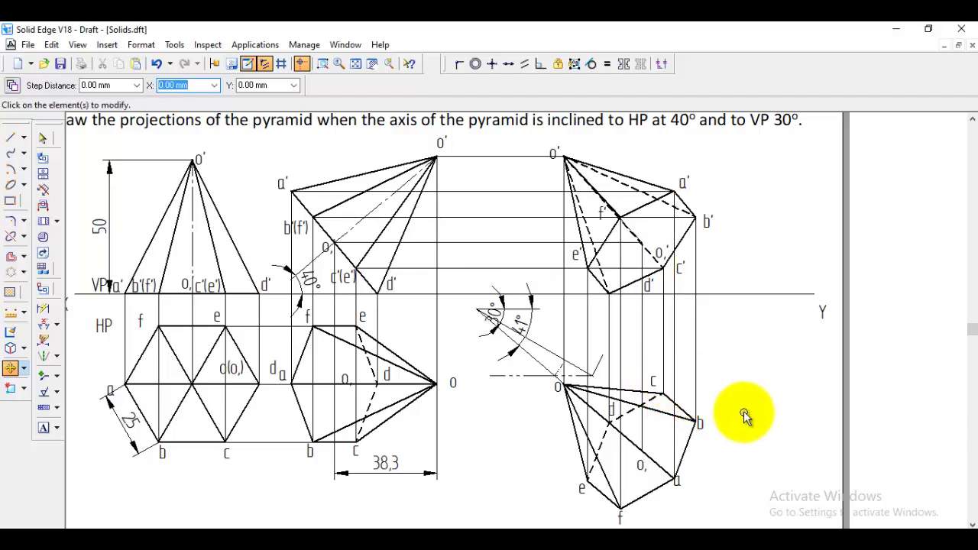
scroll(574, 383, "up", 1)
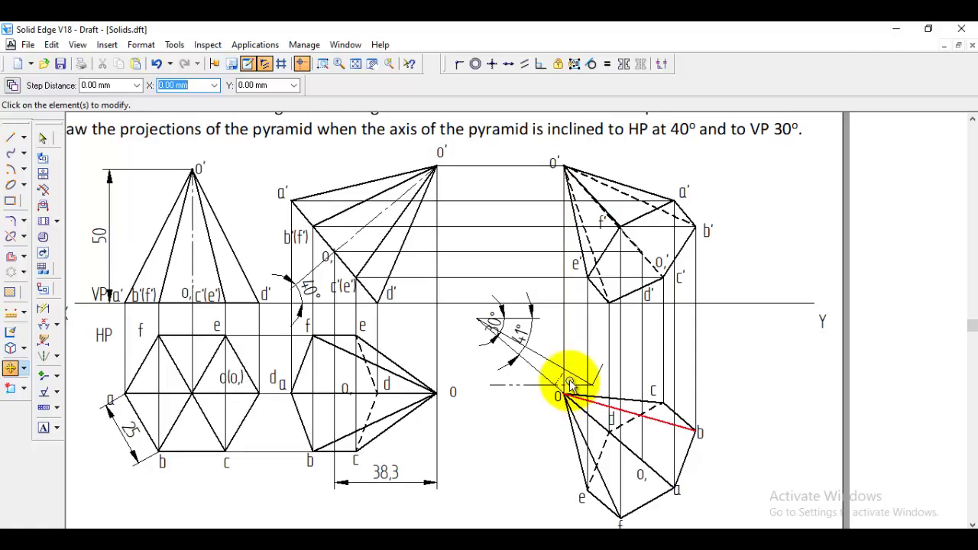